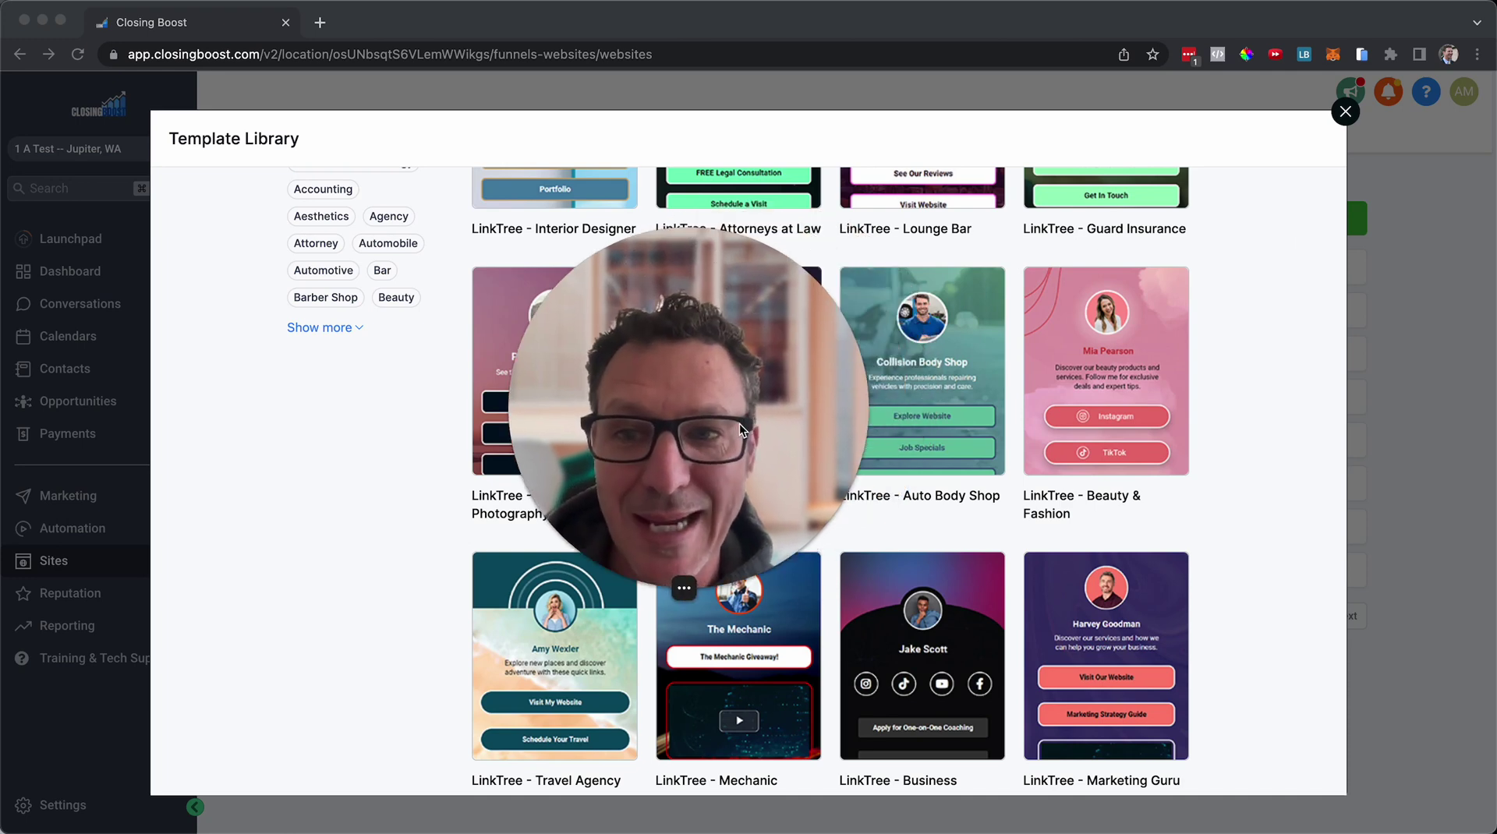
# Scroll the template library down to LinkTree templates like Prism Photography and Growth Marketing
pyautogui.moveTo(740, 429); pyautogui.dragTo(290, 615)
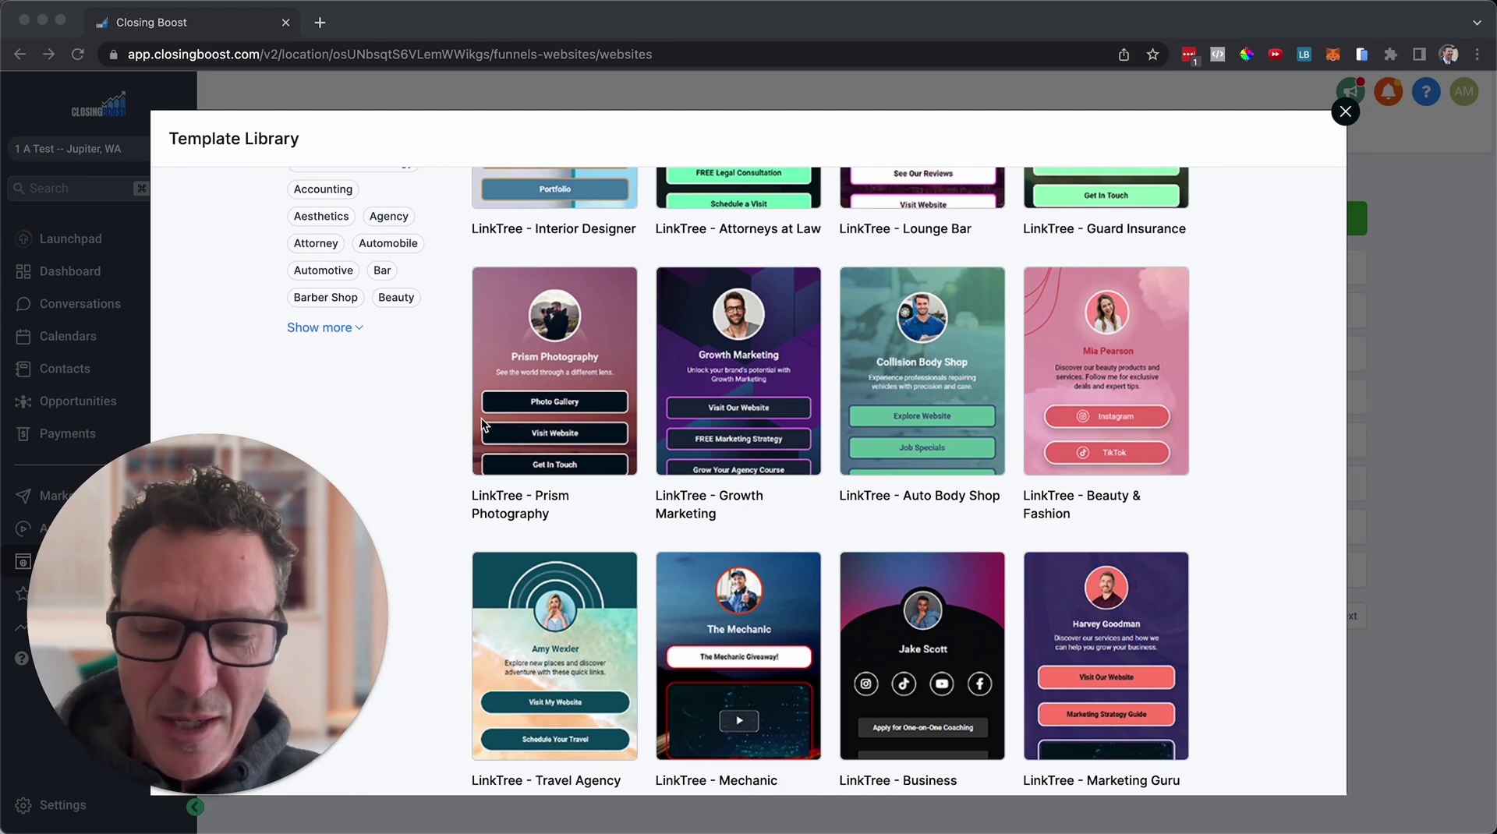
# Load theprofitpact.com in a new browser tab, then return to the Closing Boost tab
pyautogui.hotkey('ctrl', 't')
pyautogui.write('th')
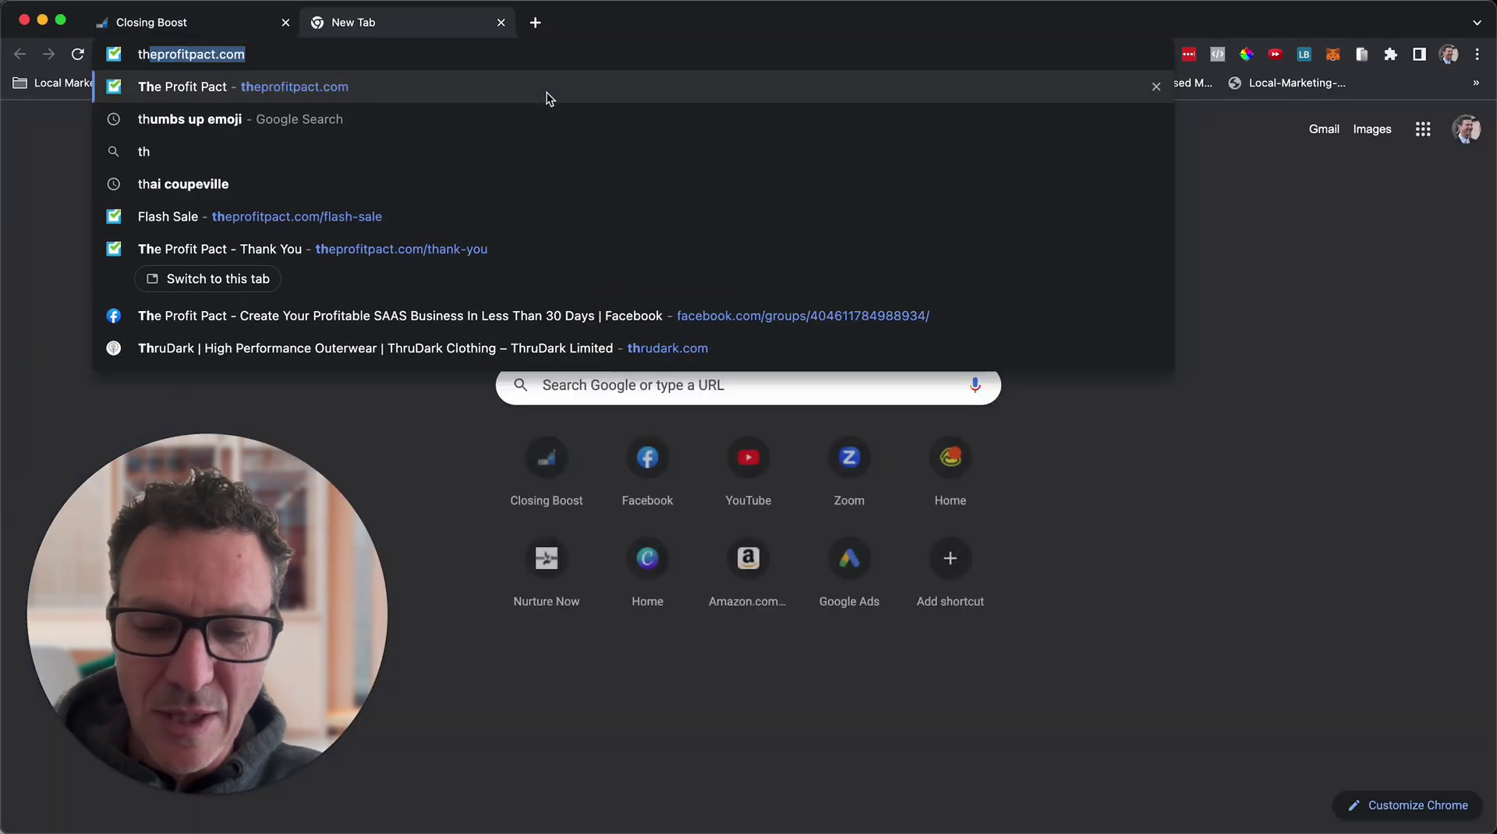
pyautogui.write('eprof')
pyautogui.press('Return')
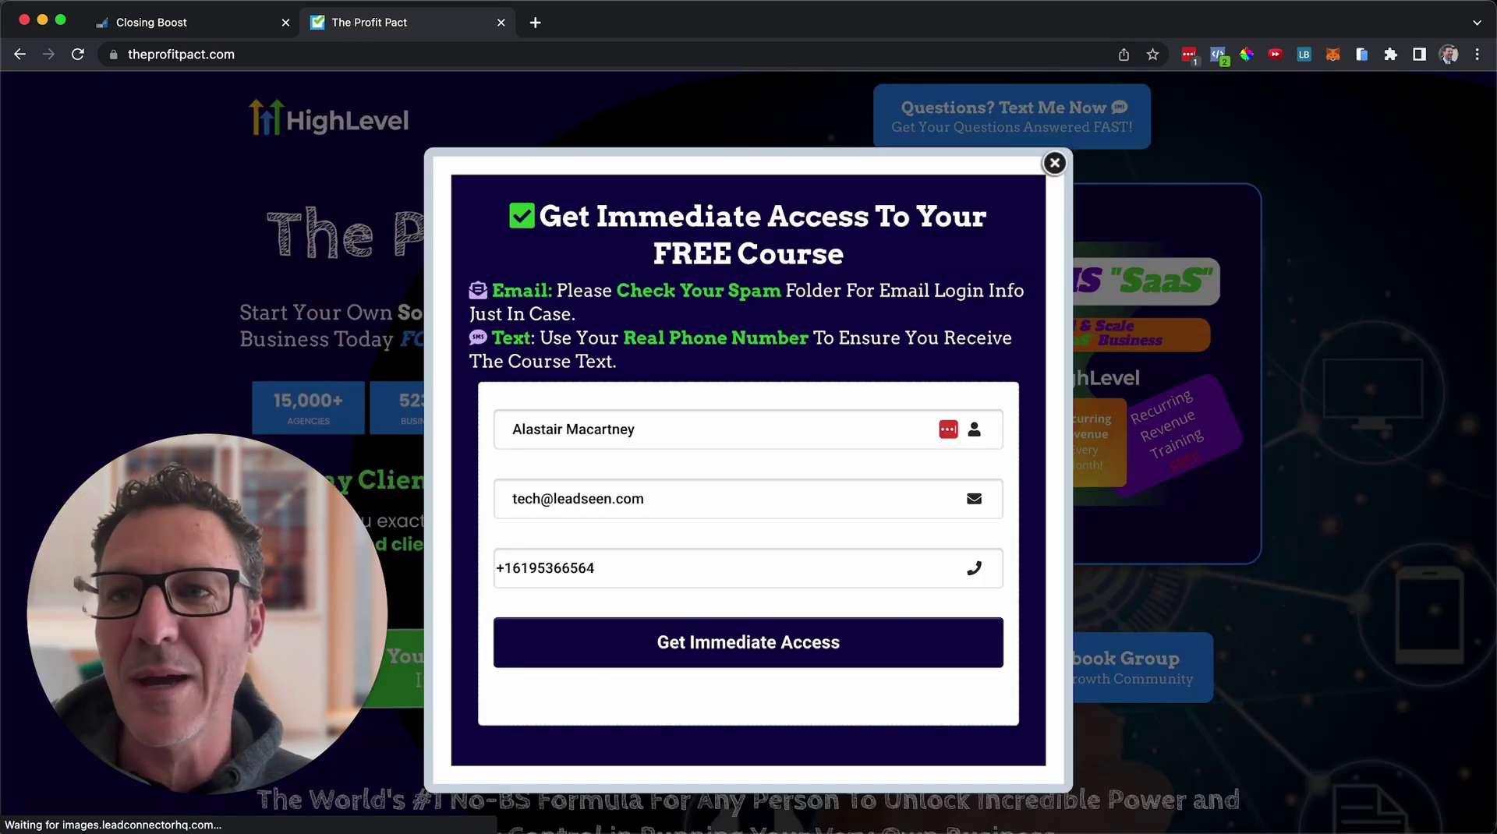
pyautogui.click(233, 31)
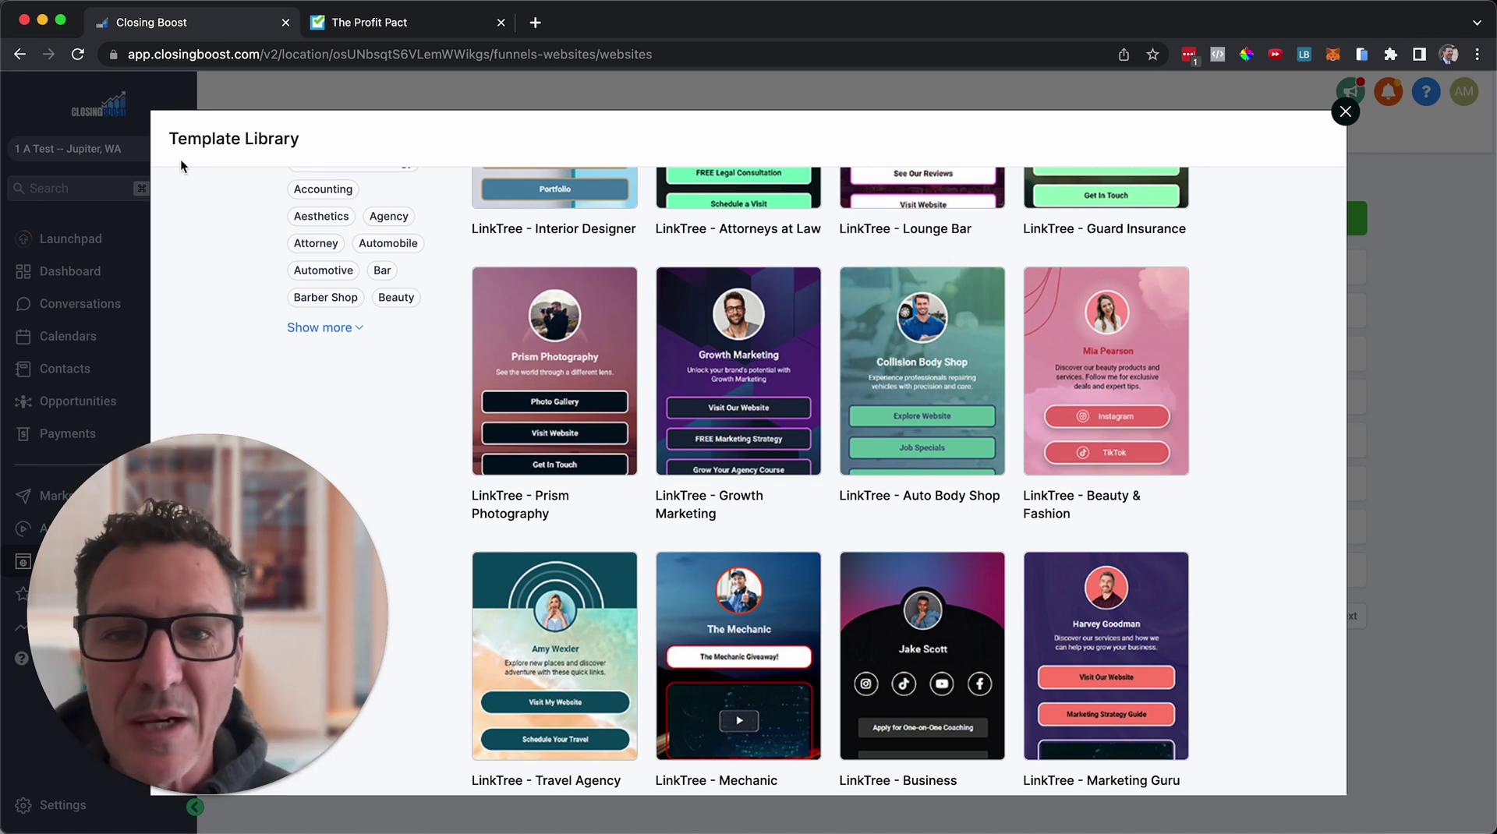
pyautogui.moveTo(737, 371)
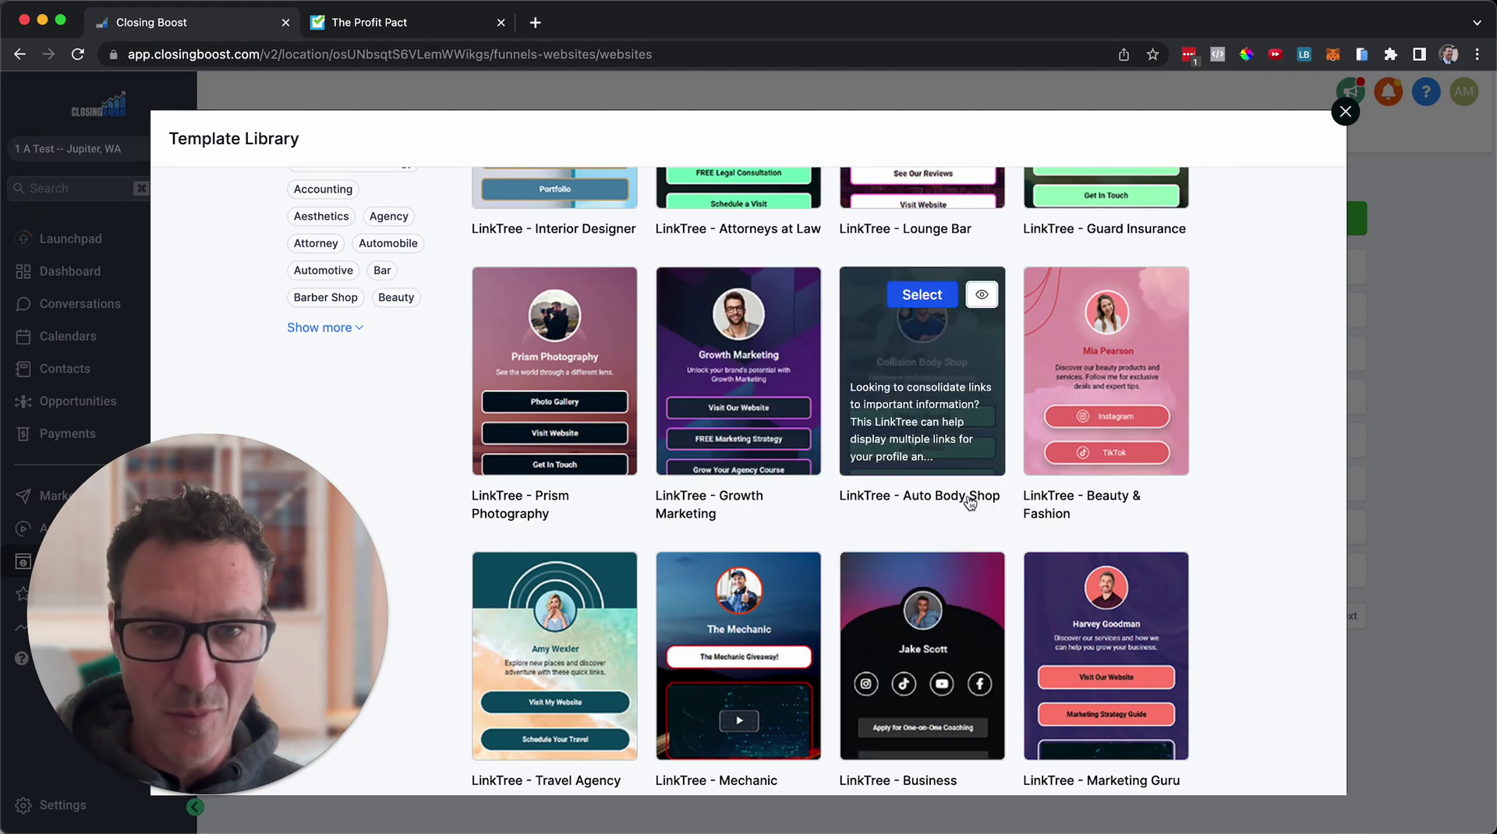
pyautogui.moveTo(1106, 386)
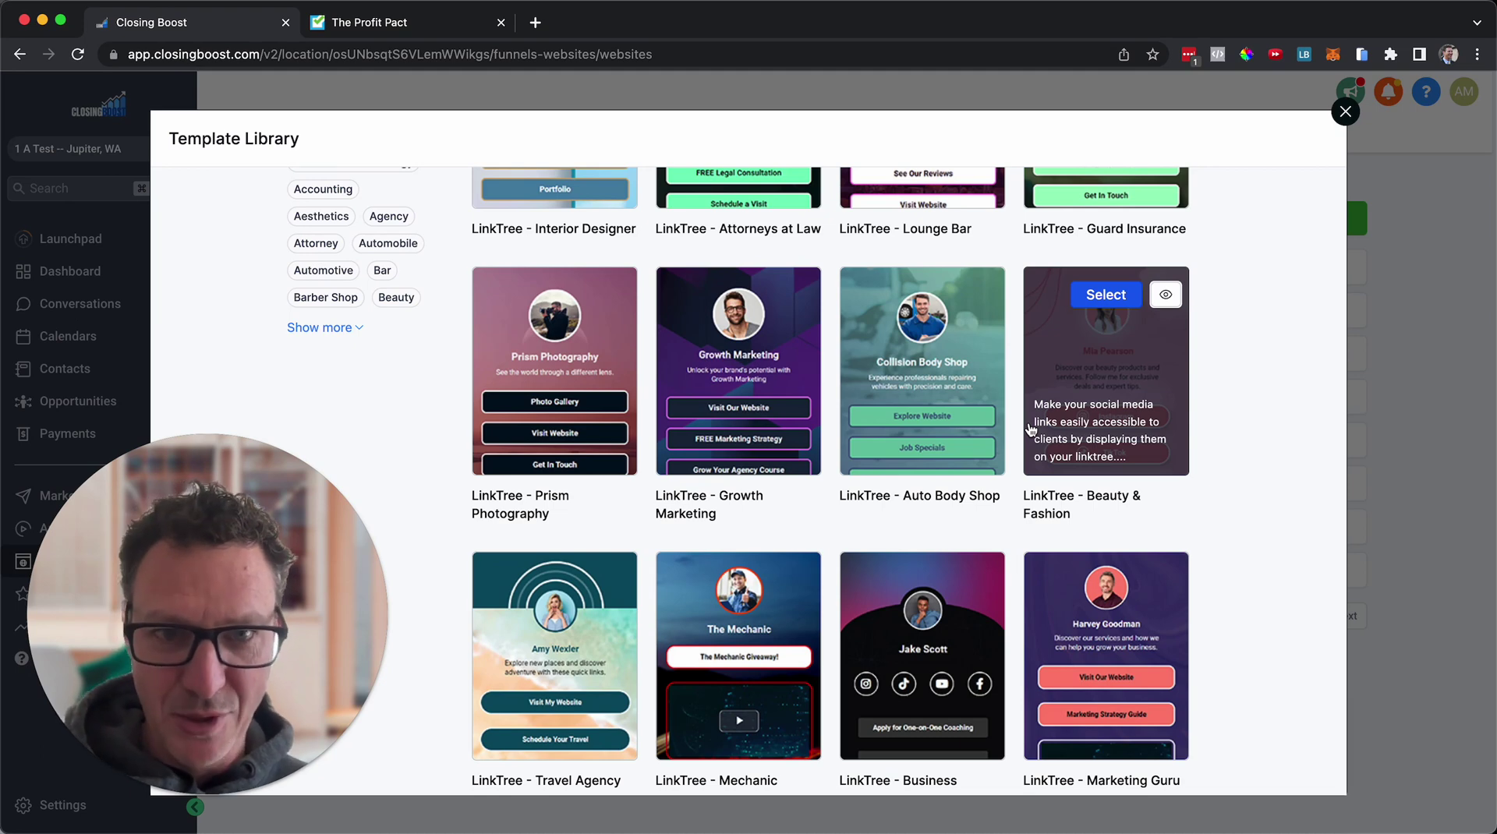
# Close the template library and reopen it through a new website's Go to Template Library option
pyautogui.scroll(2, 1029, 429)
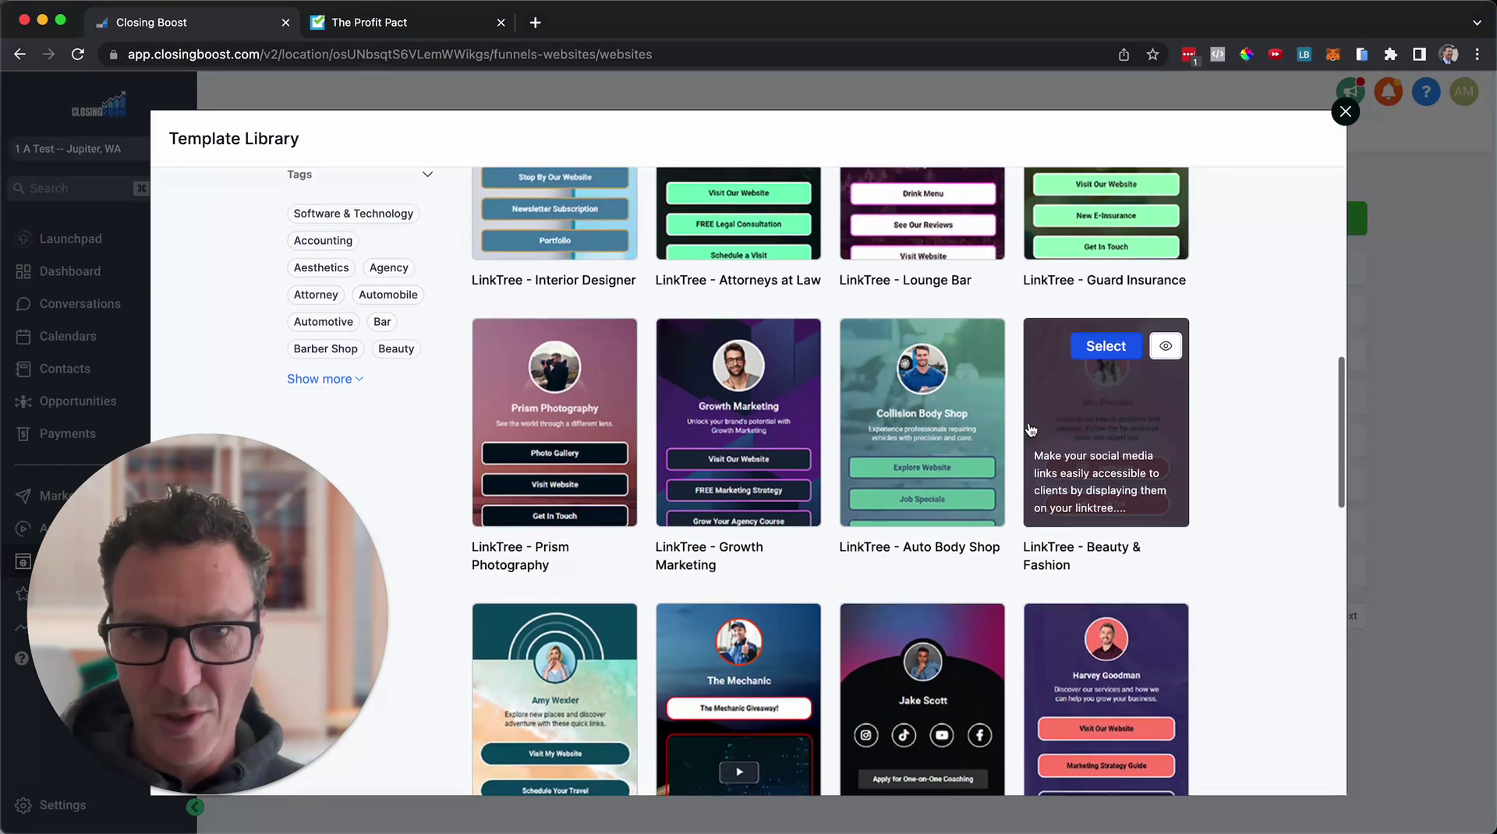
pyautogui.click(1345, 112)
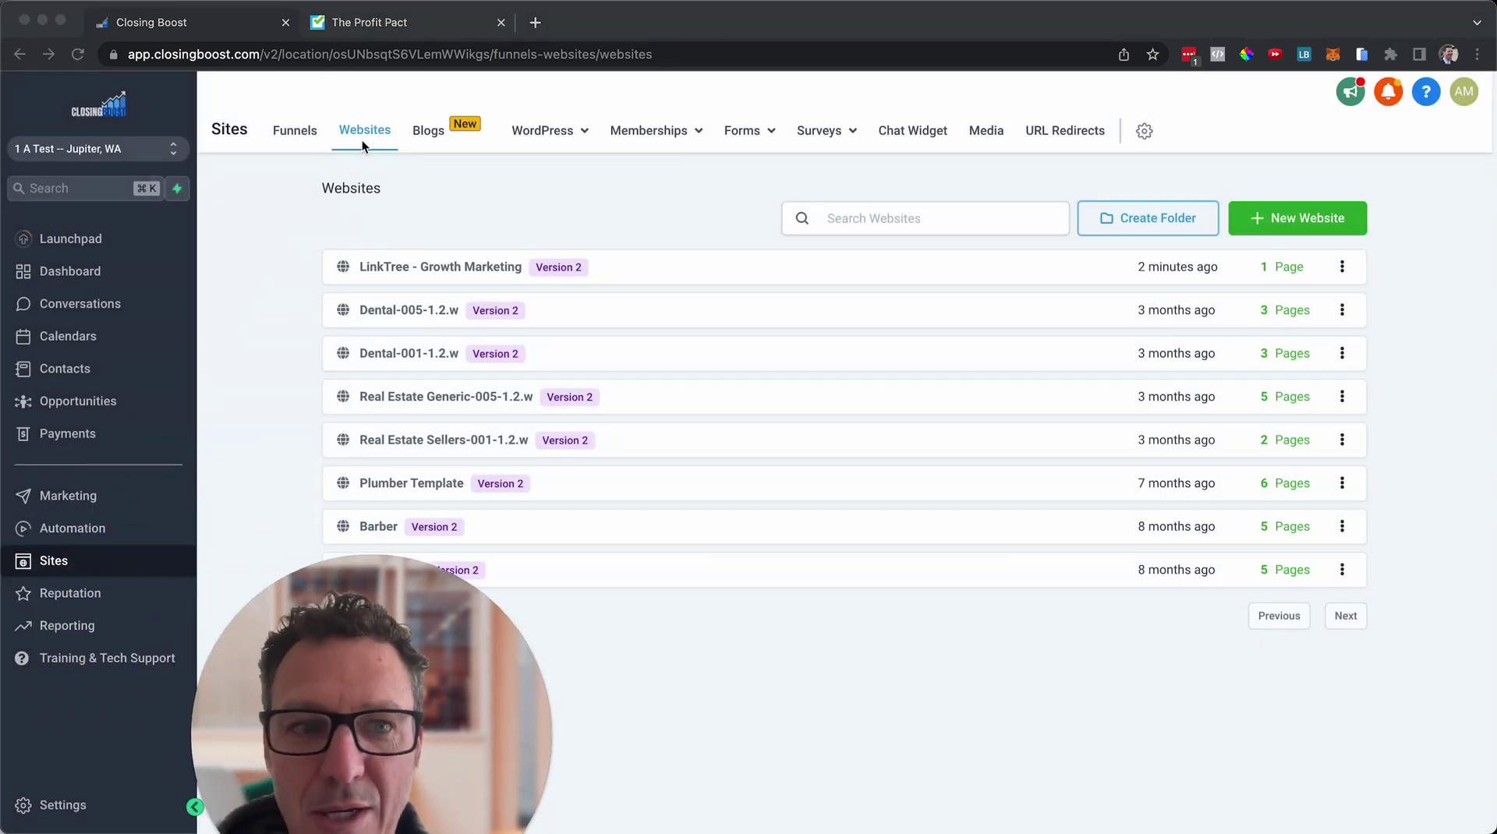
pyautogui.click(1312, 222)
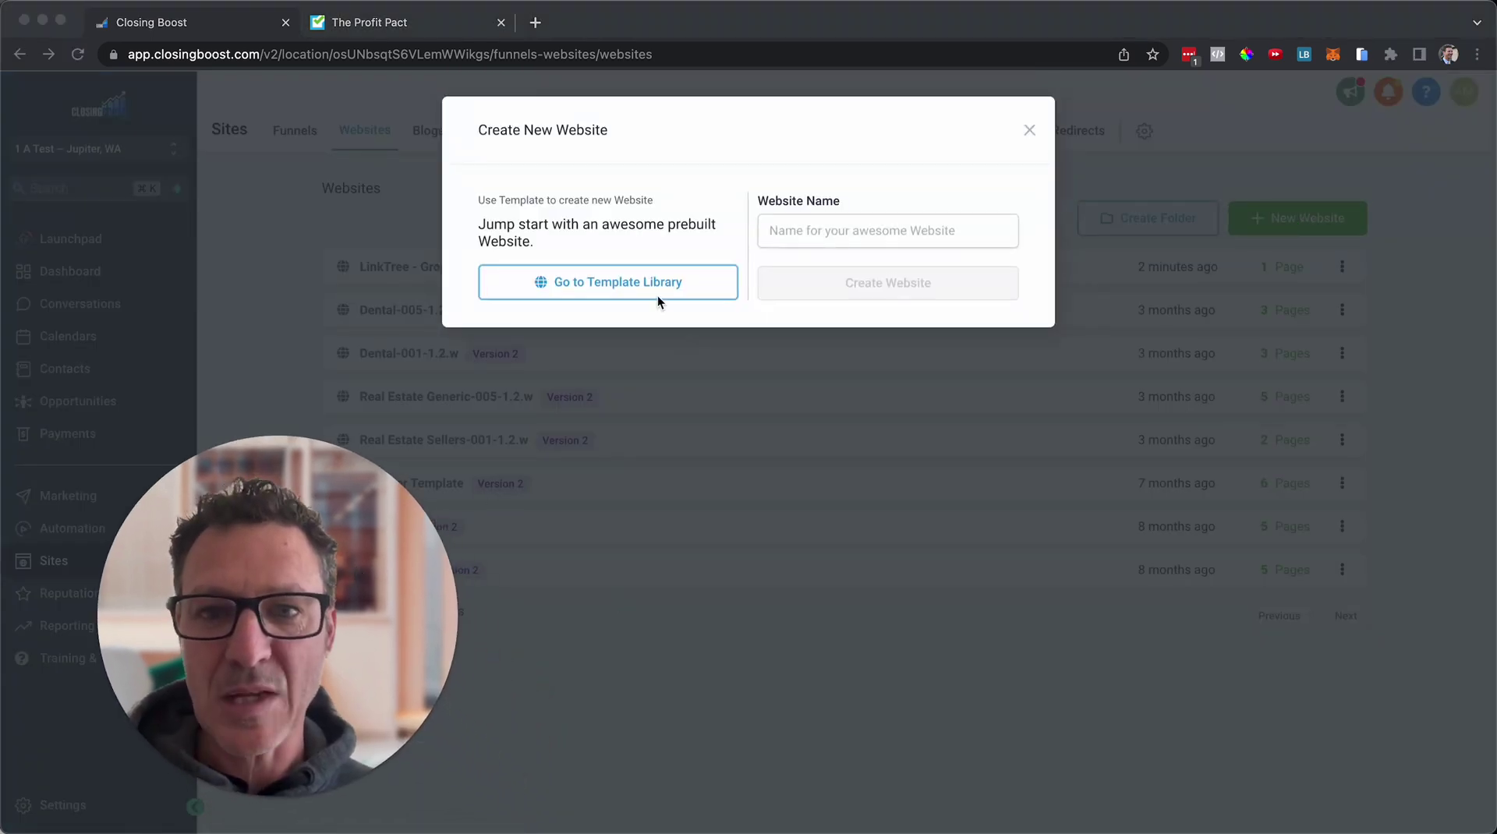
pyautogui.click(655, 290)
pyautogui.click(653, 288)
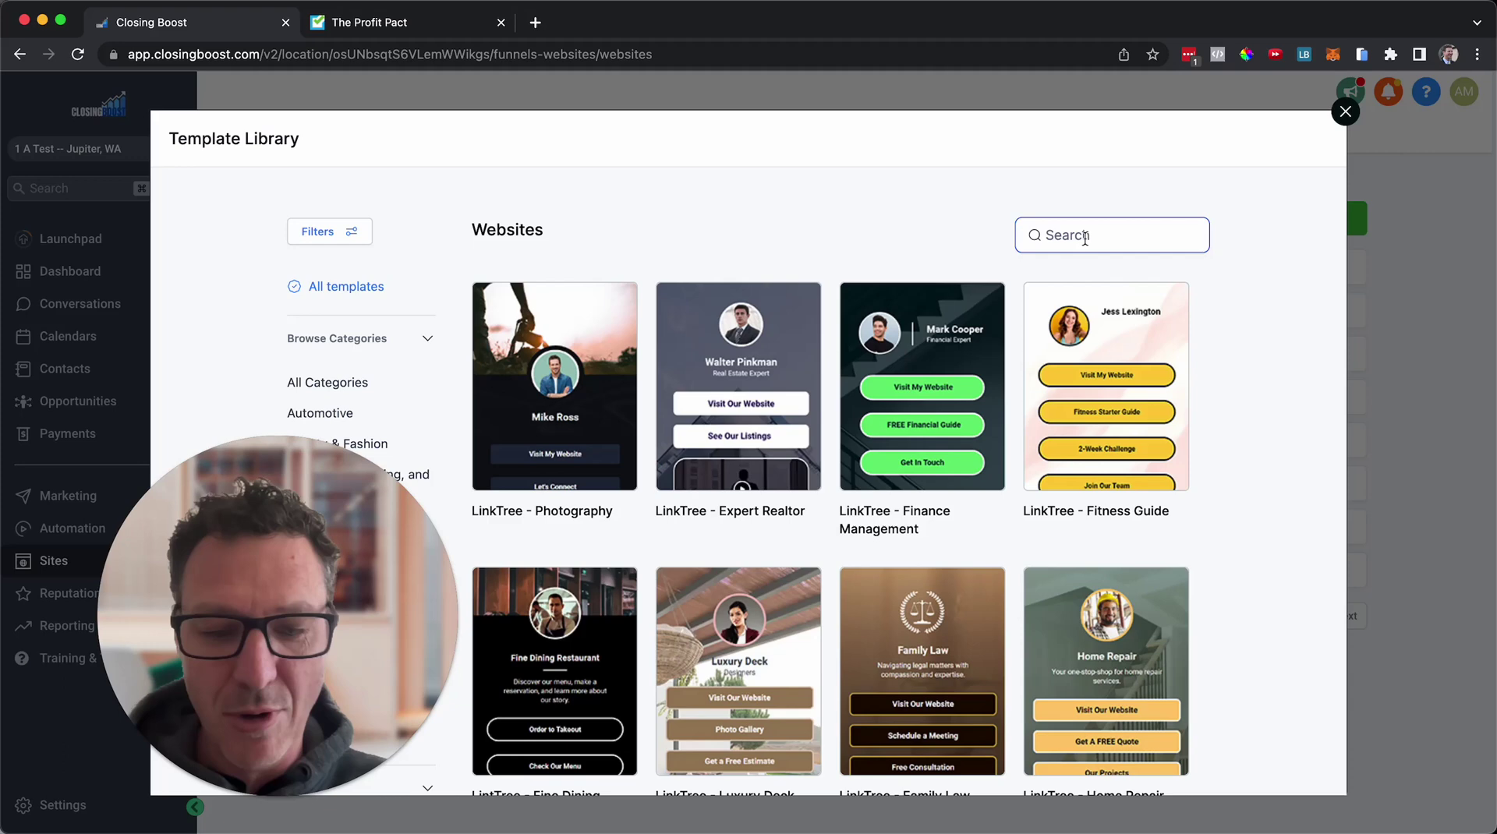
# Search the template library for 'linktree' and scroll through the matching results
pyautogui.write('linktree')
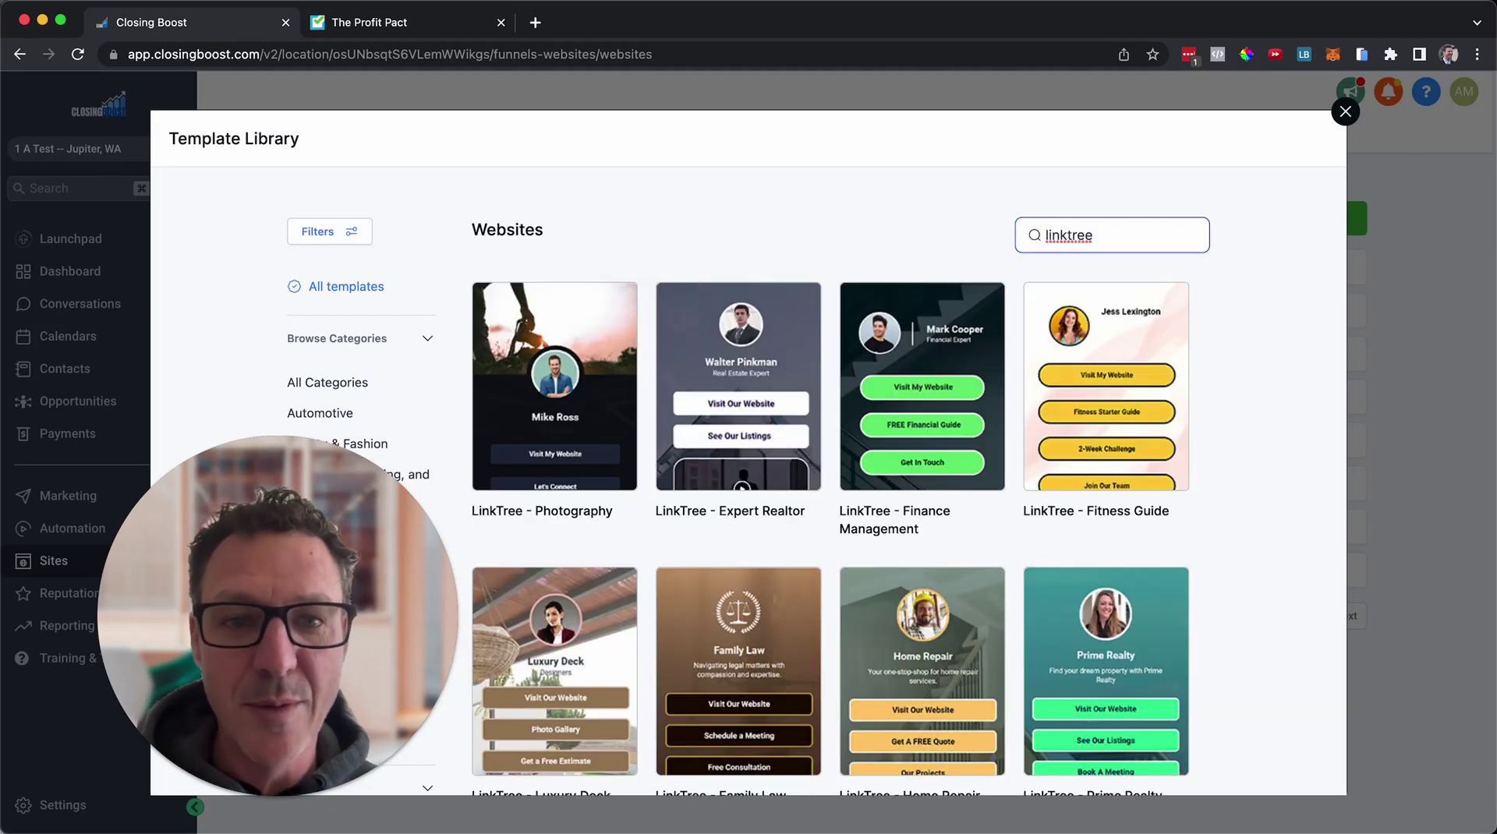
pyautogui.scroll(-3, 1278, 528)
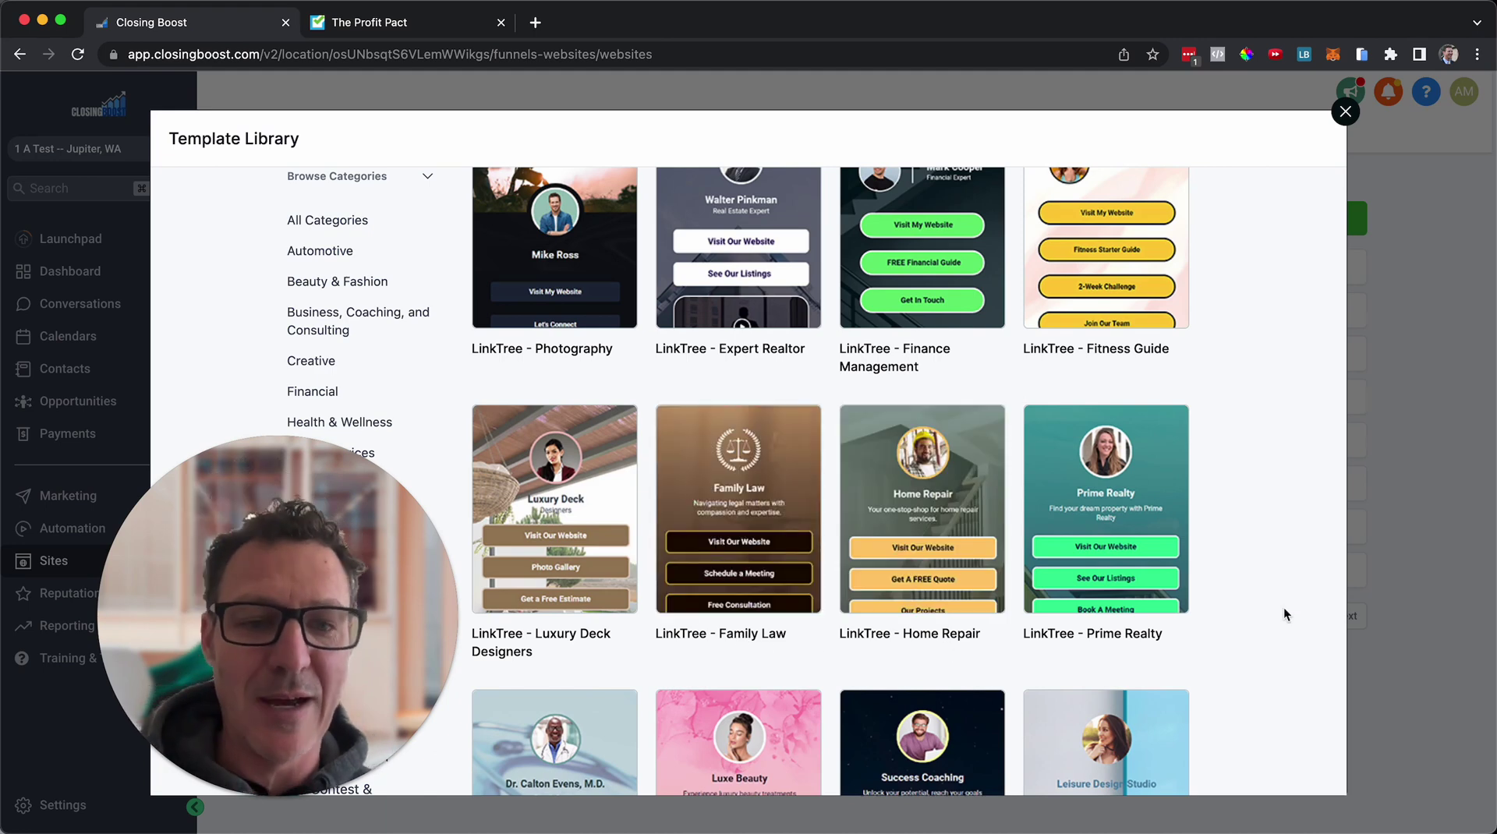
pyautogui.scroll(-5, 1284, 606)
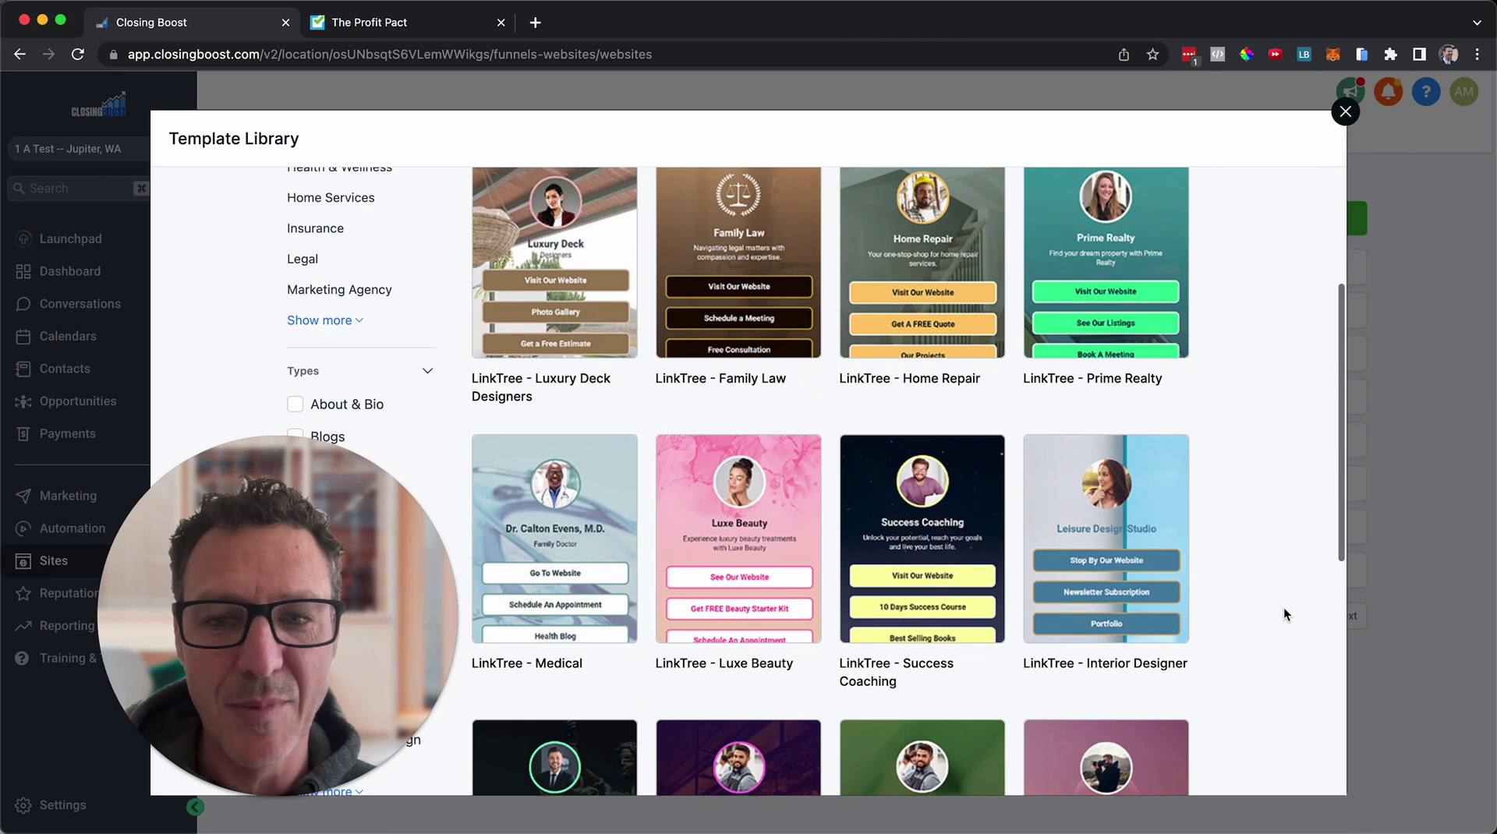
pyautogui.scroll(-5, 1283, 615)
pyautogui.scroll(-1, 1284, 614)
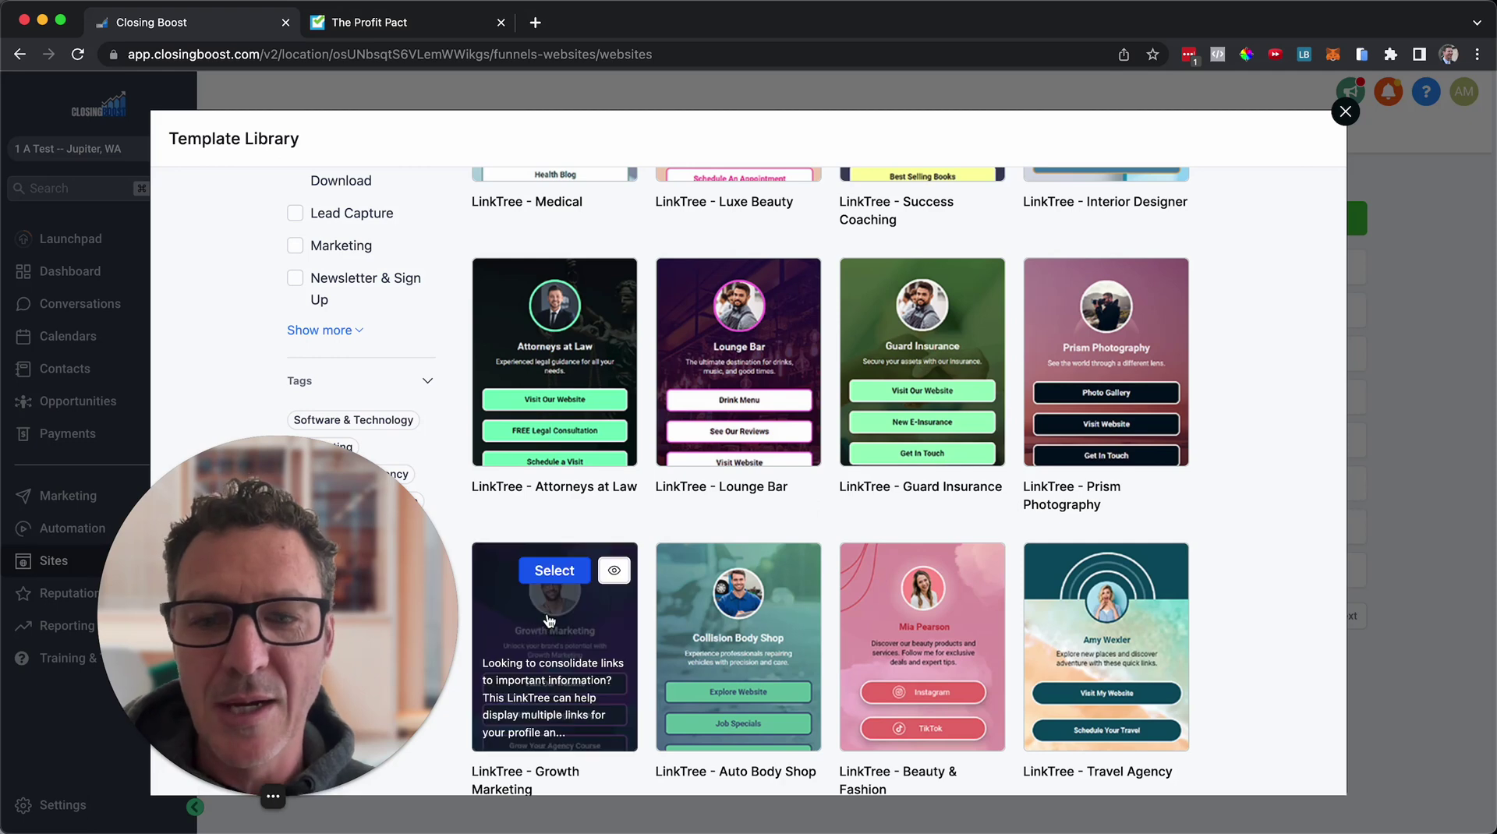
pyautogui.moveTo(738, 647)
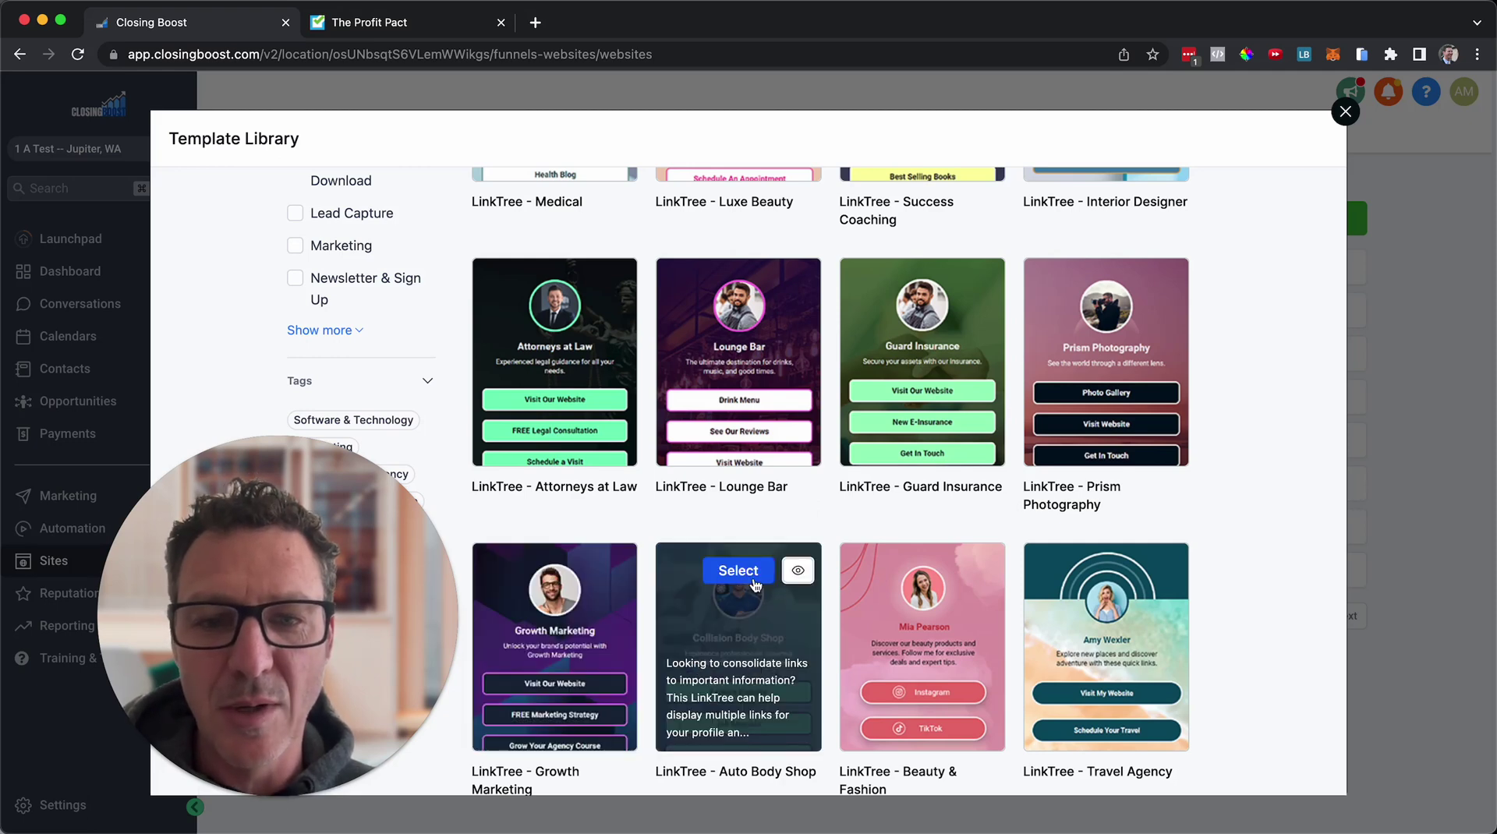
# Preview the LinkTree - Auto Body Shop template, reviewing its Job Specials, Services and Appointment links
pyautogui.click(736, 635)
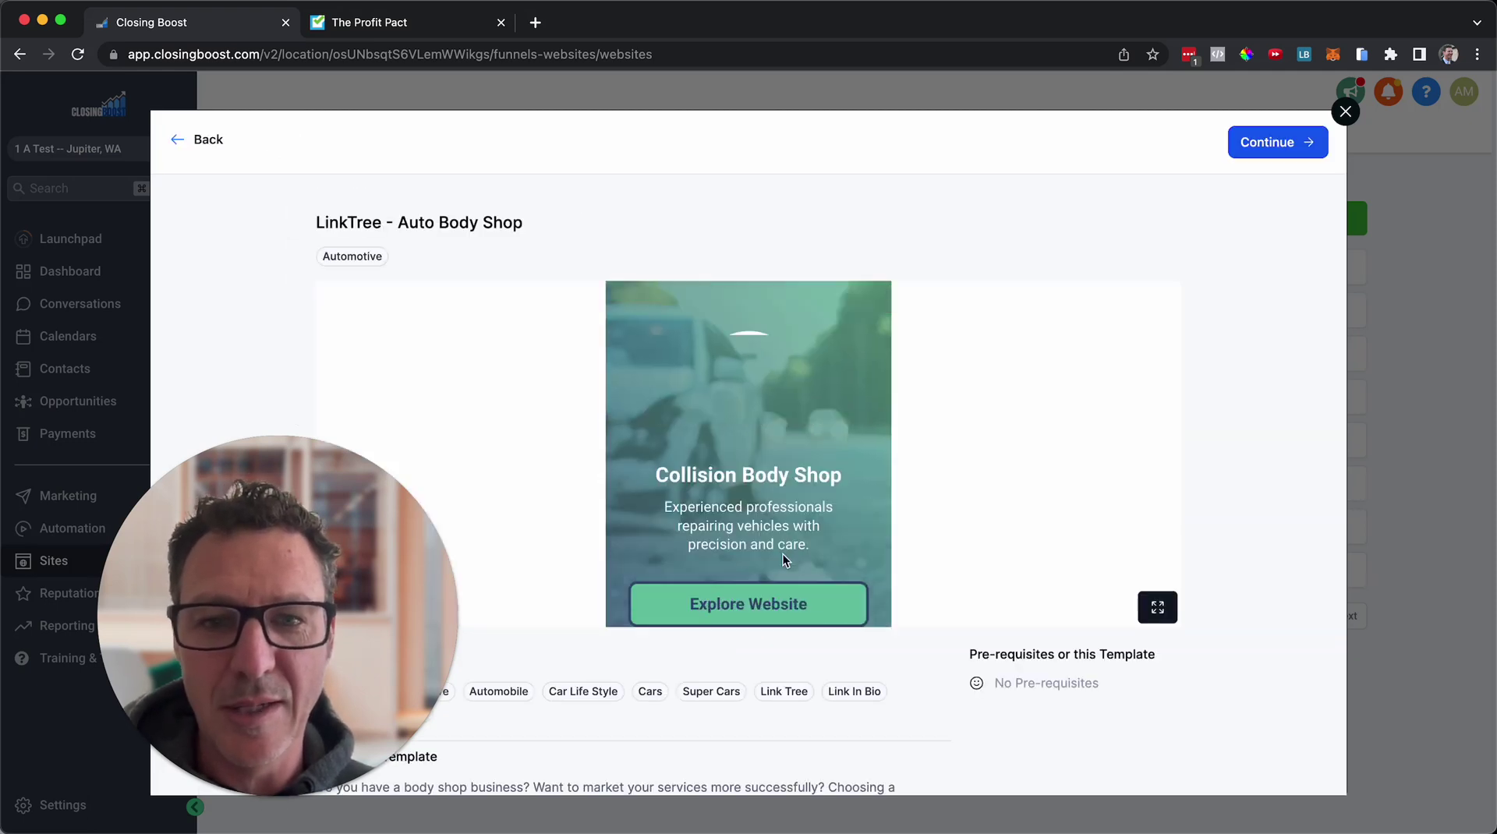
pyautogui.scroll(-1, 775, 524)
pyautogui.scroll(-4, 775, 524)
pyautogui.scroll(-2, 775, 524)
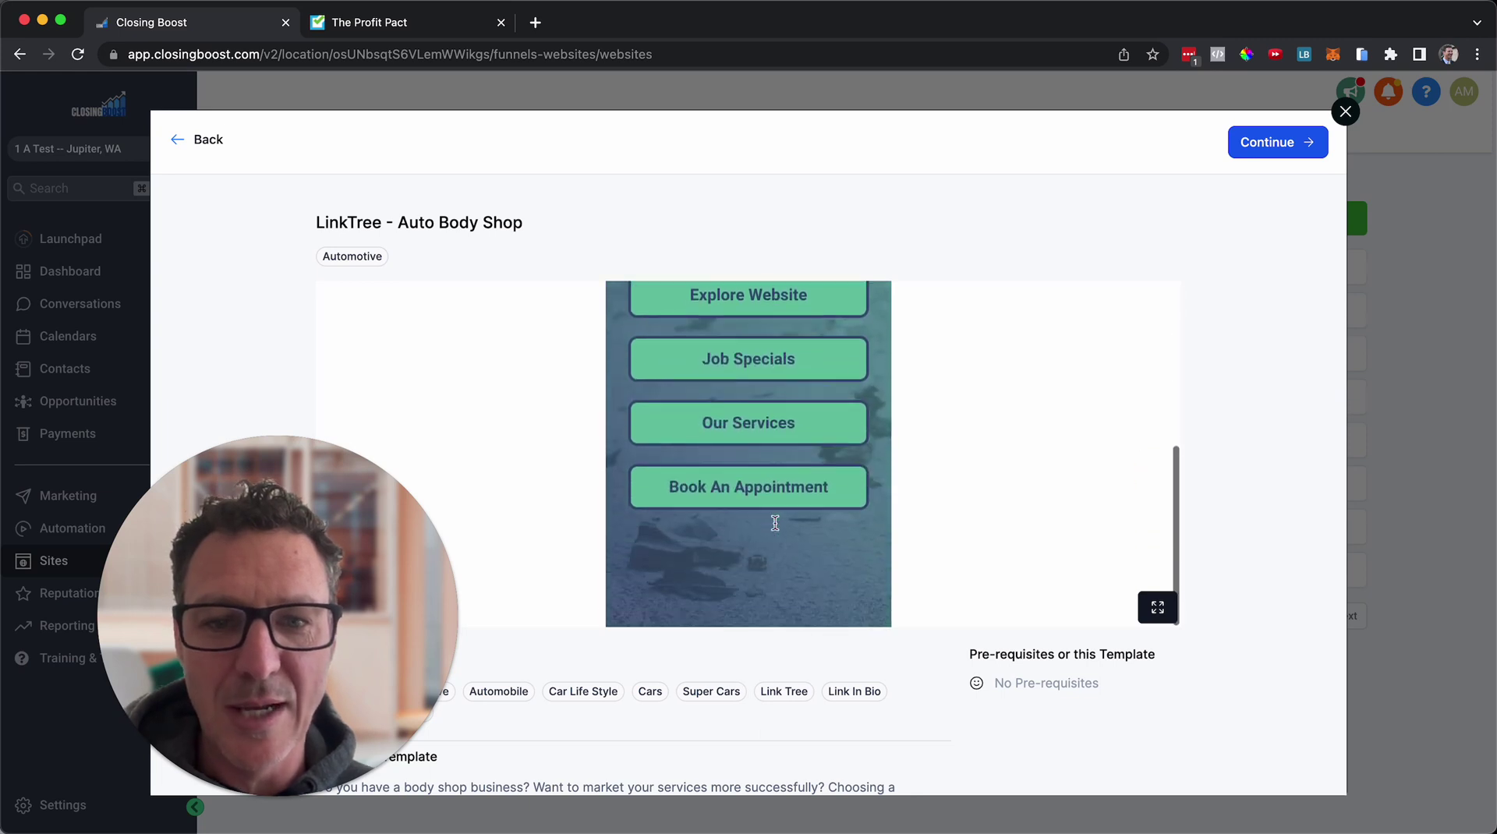
pyautogui.scroll(3, 775, 523)
pyautogui.scroll(1, 775, 523)
pyautogui.scroll(-1, 775, 523)
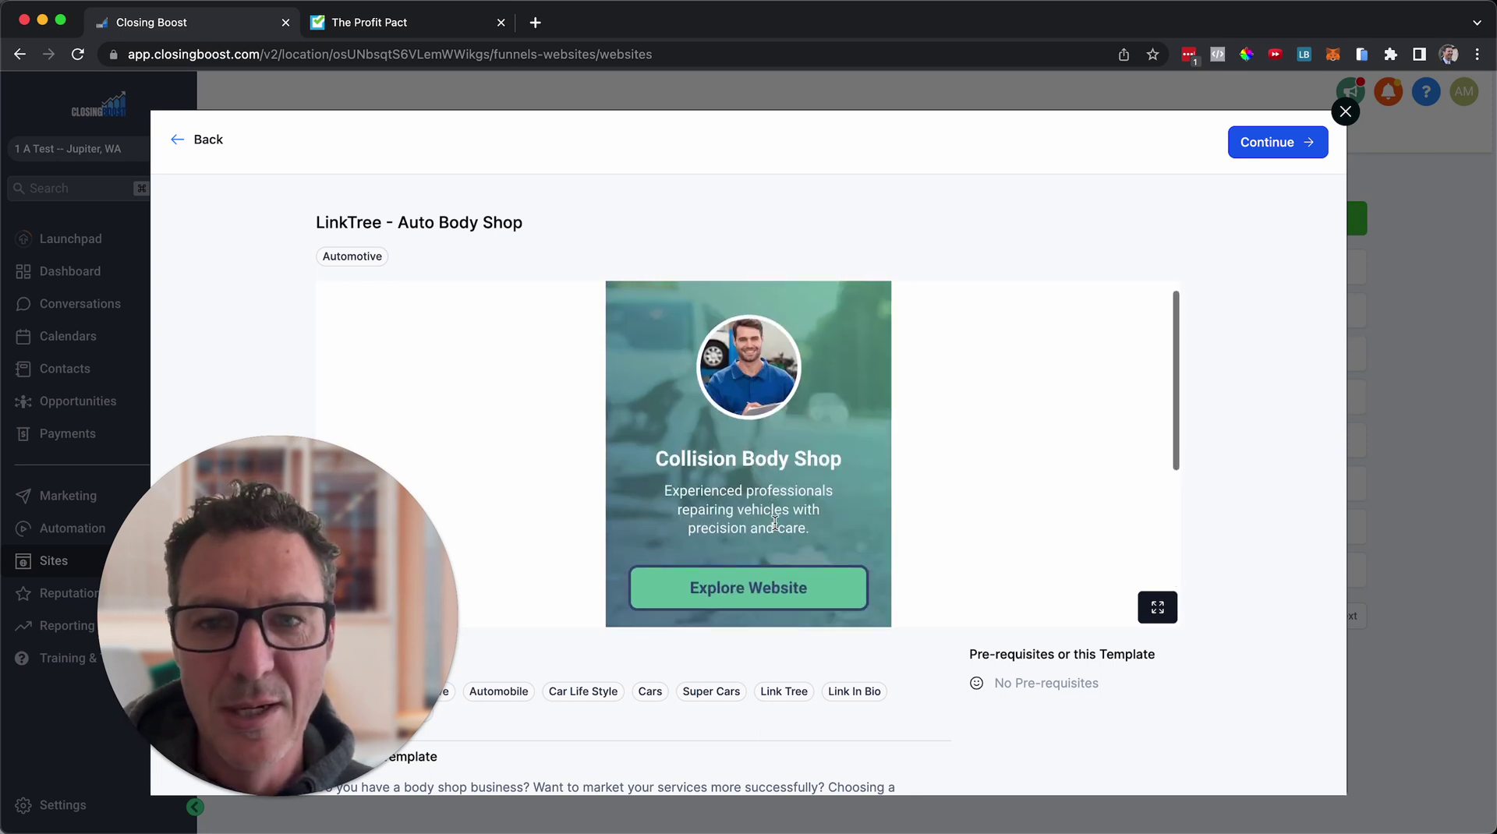
pyautogui.scroll(-1, 772, 518)
pyautogui.scroll(2, 763, 509)
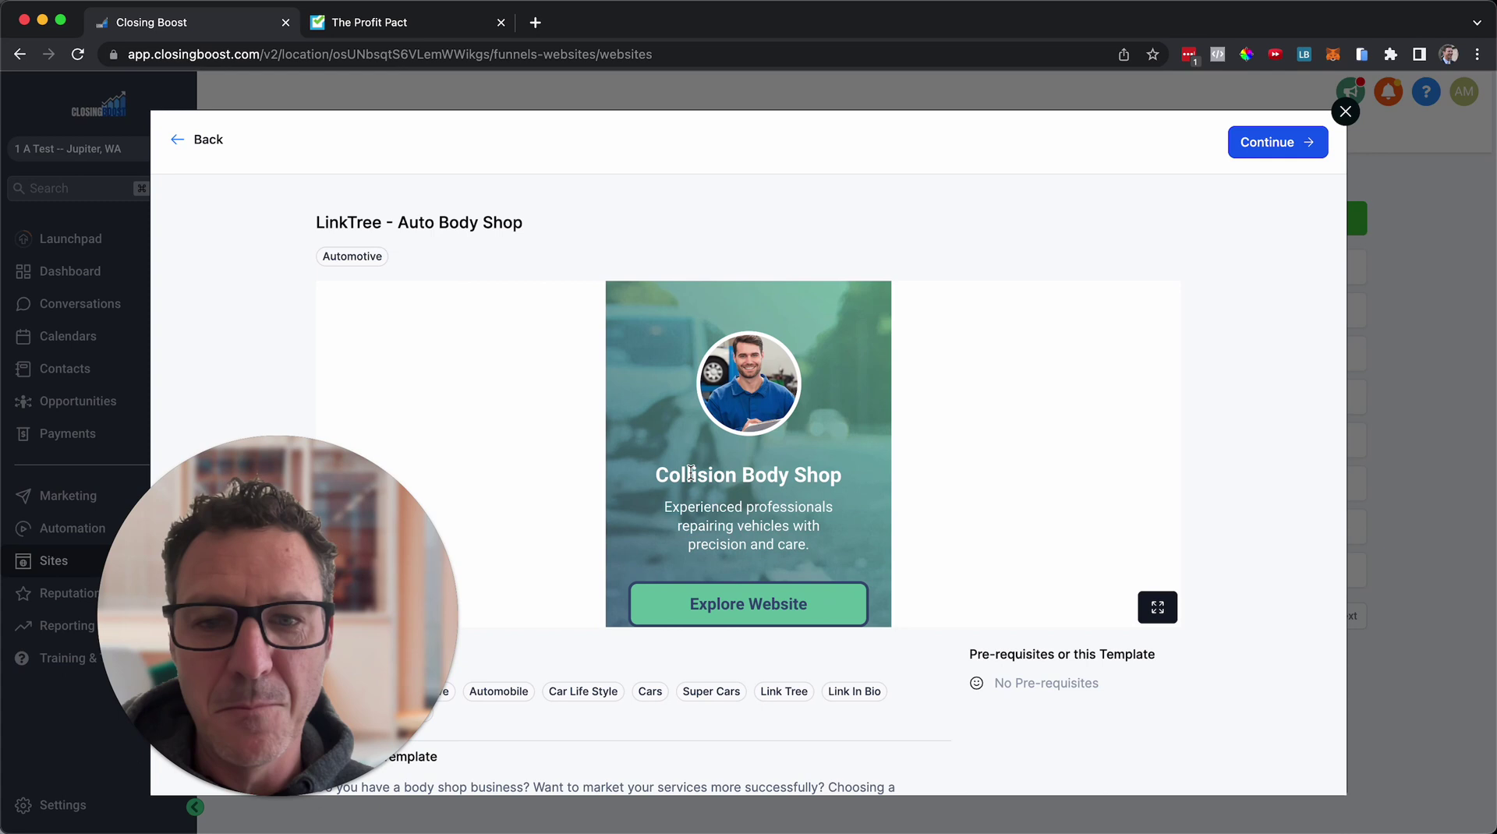
pyautogui.scroll(-2, 780, 452)
pyautogui.scroll(-1, 733, 464)
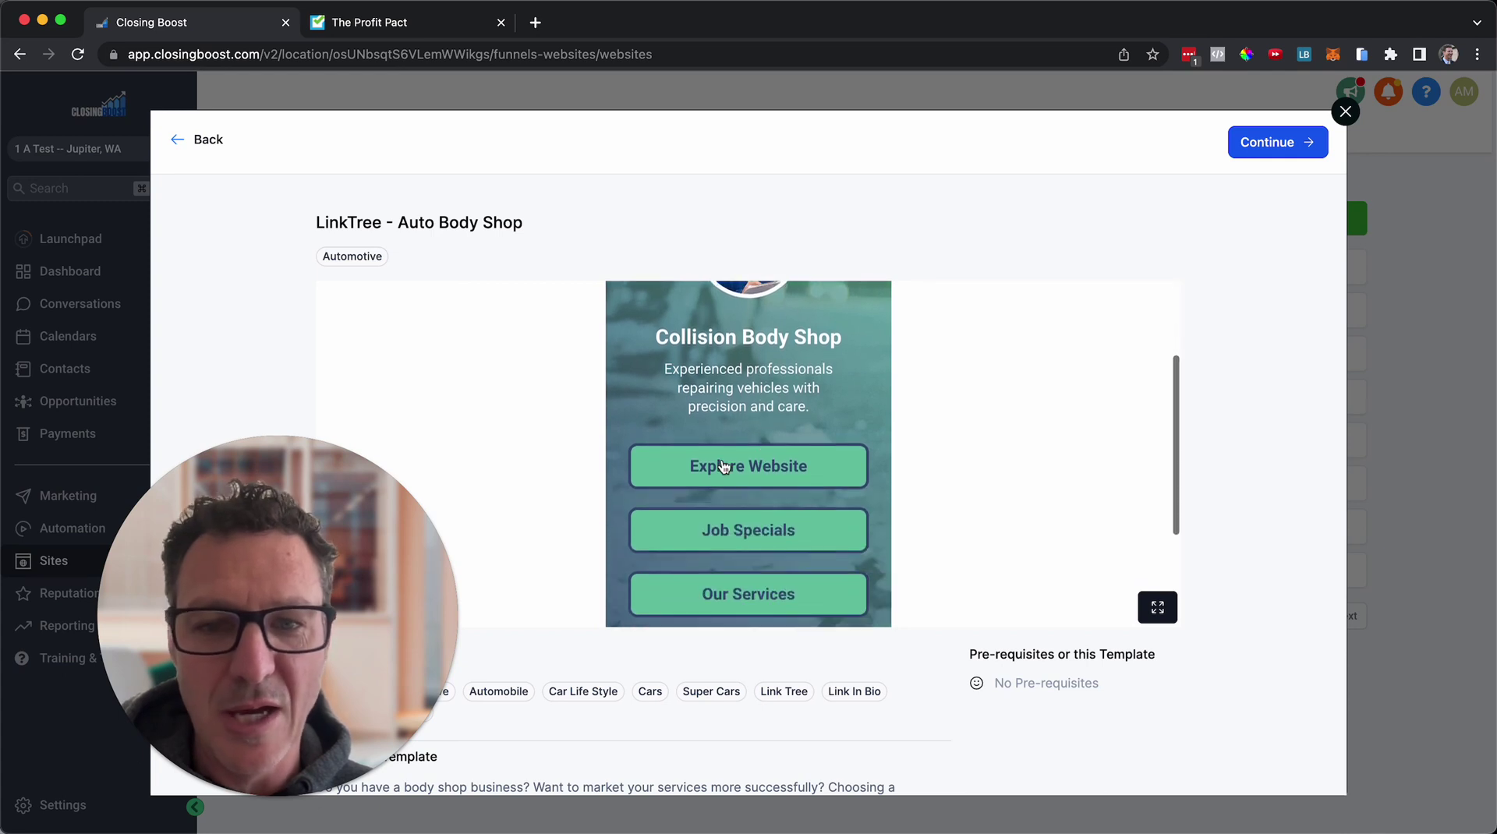
pyautogui.scroll(2, 719, 341)
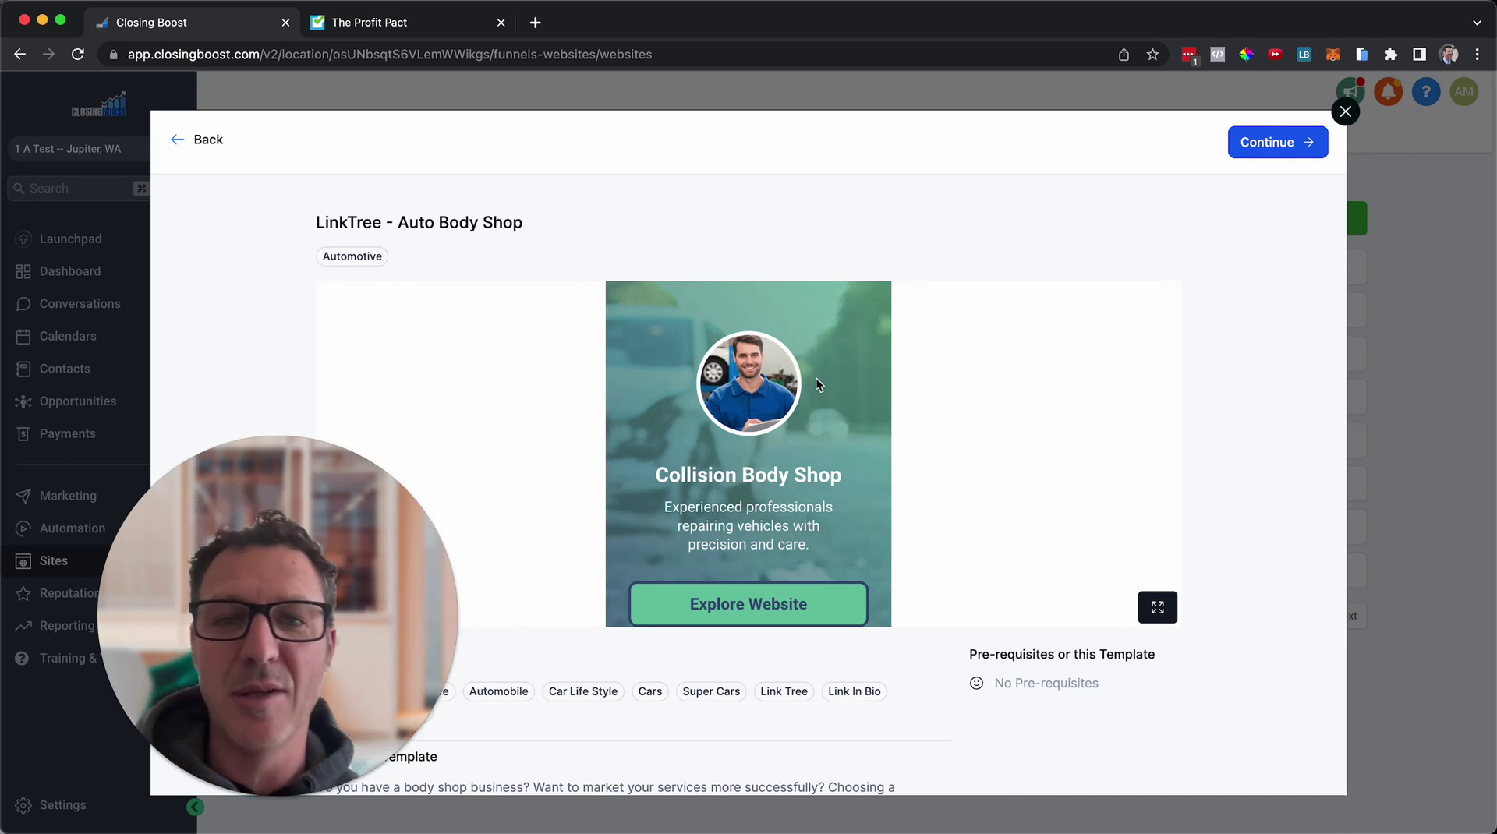
pyautogui.scroll(-3, 749, 468)
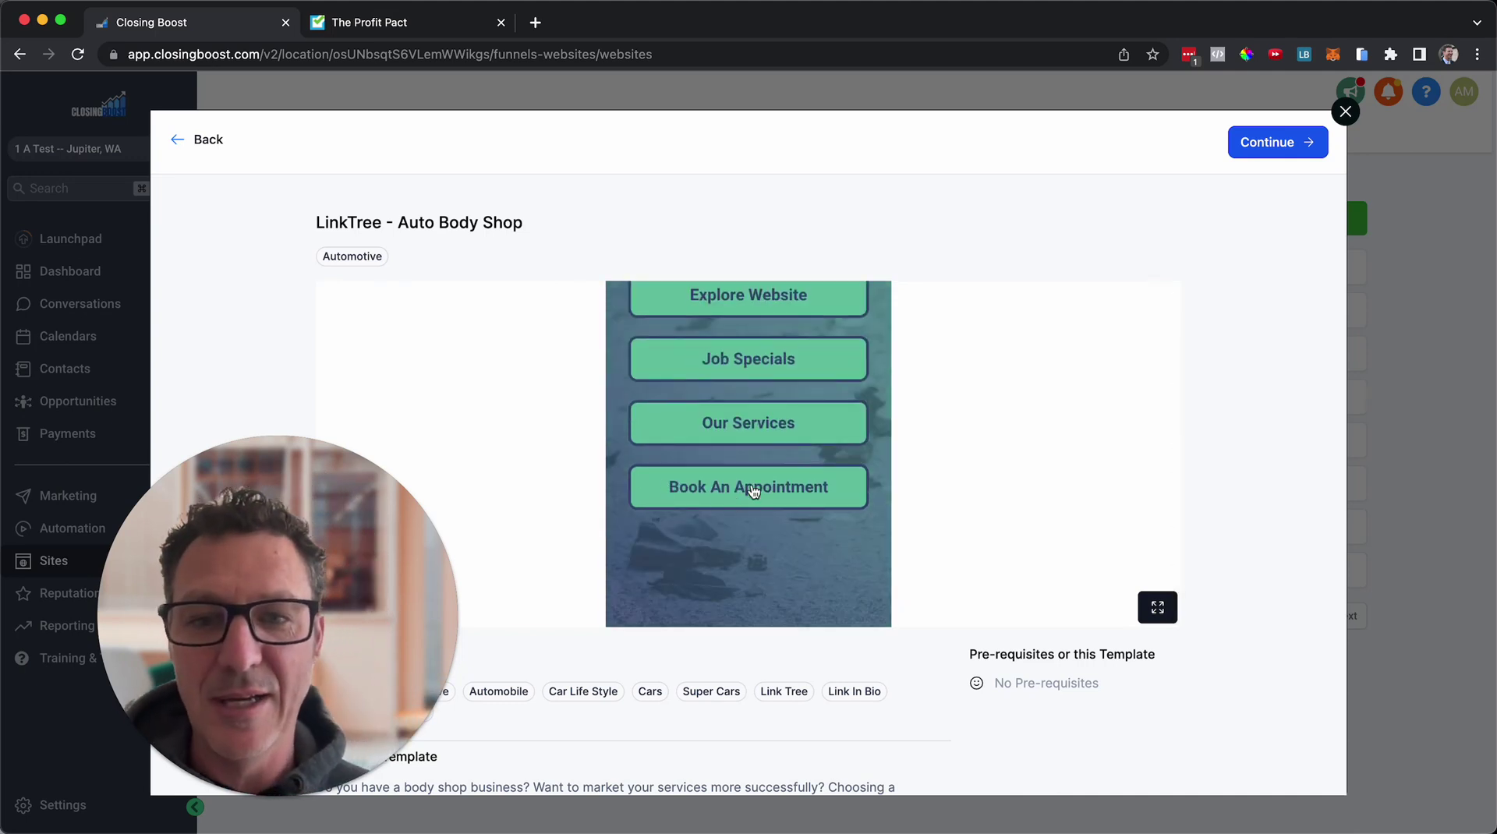
# Reopen the template library from a new website and preview the LinkTree - Photography template
pyautogui.click(1344, 113)
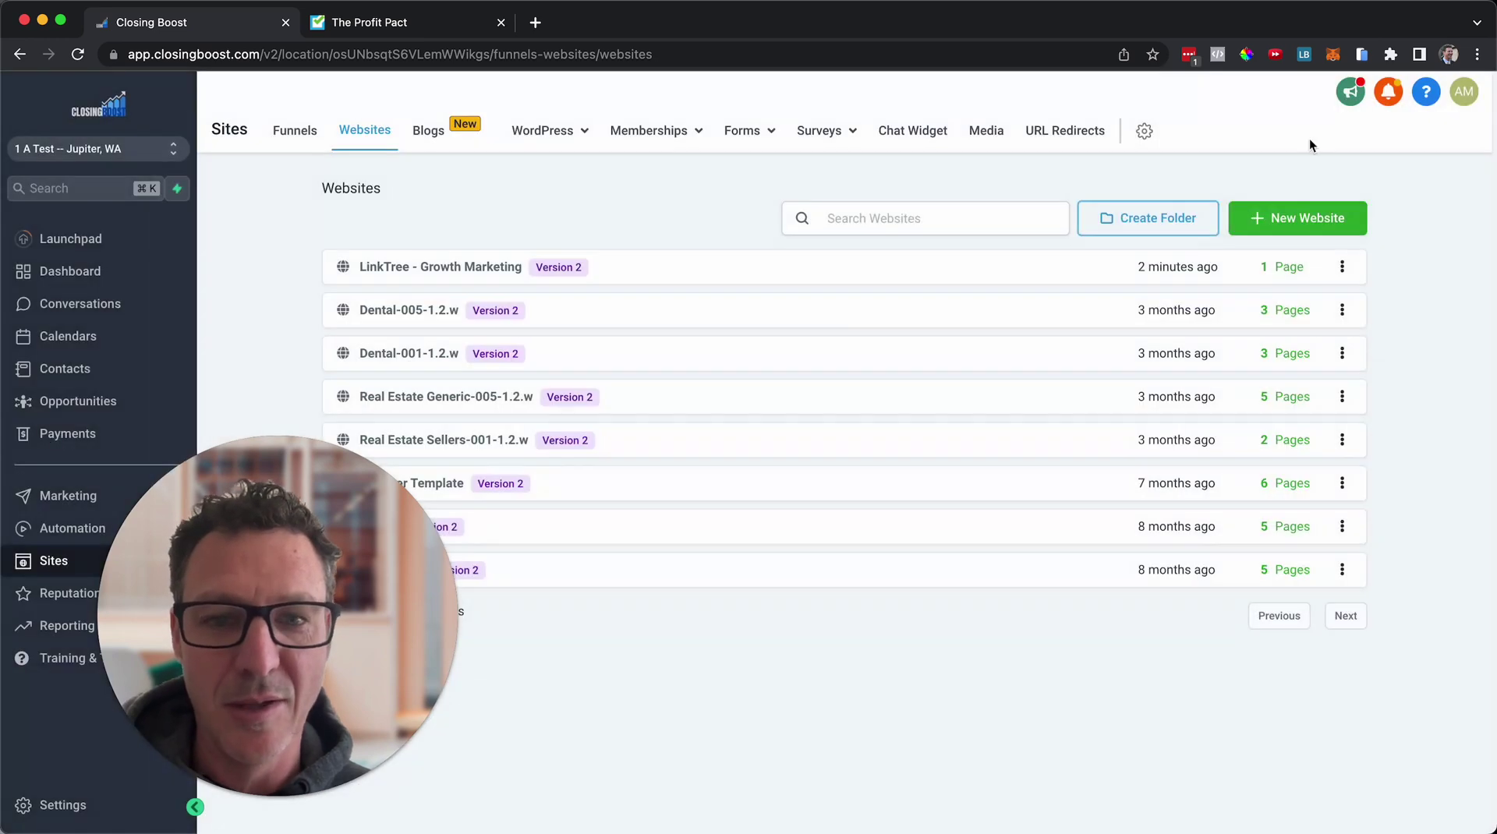
pyautogui.click(1280, 220)
pyautogui.click(662, 281)
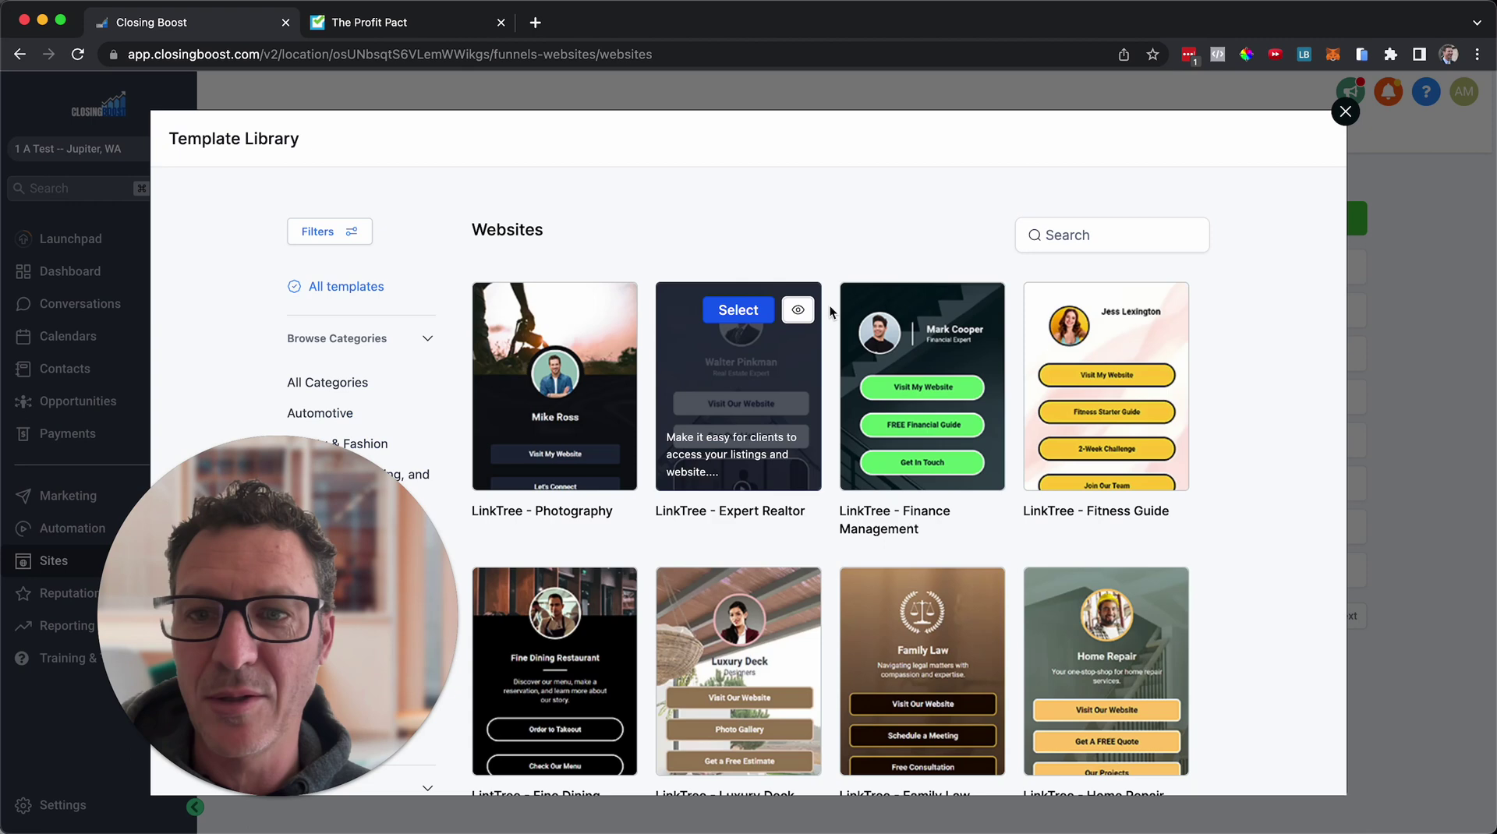
pyautogui.scroll(-2, 749, 561)
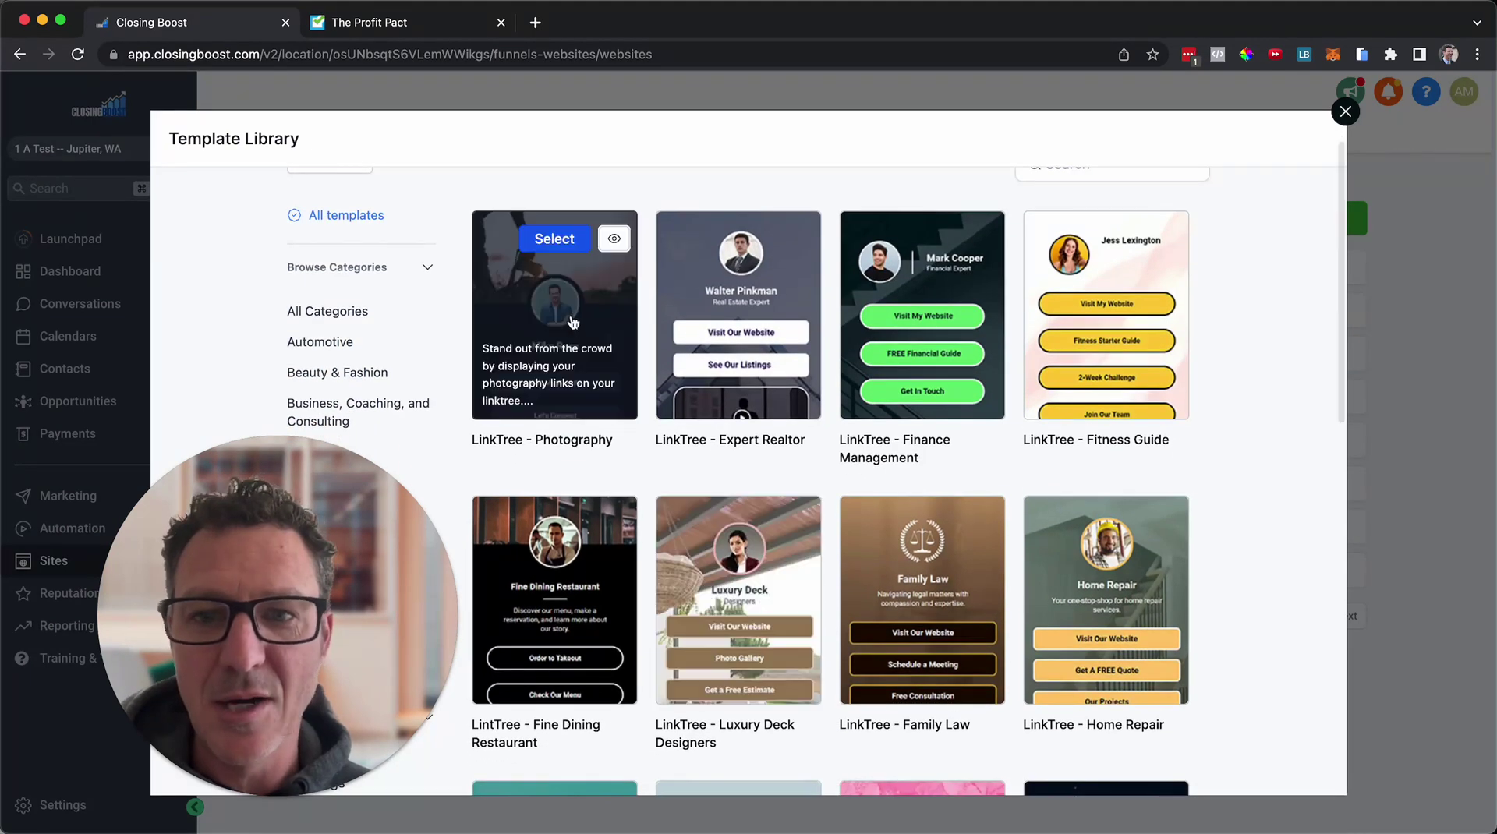
pyautogui.click(569, 302)
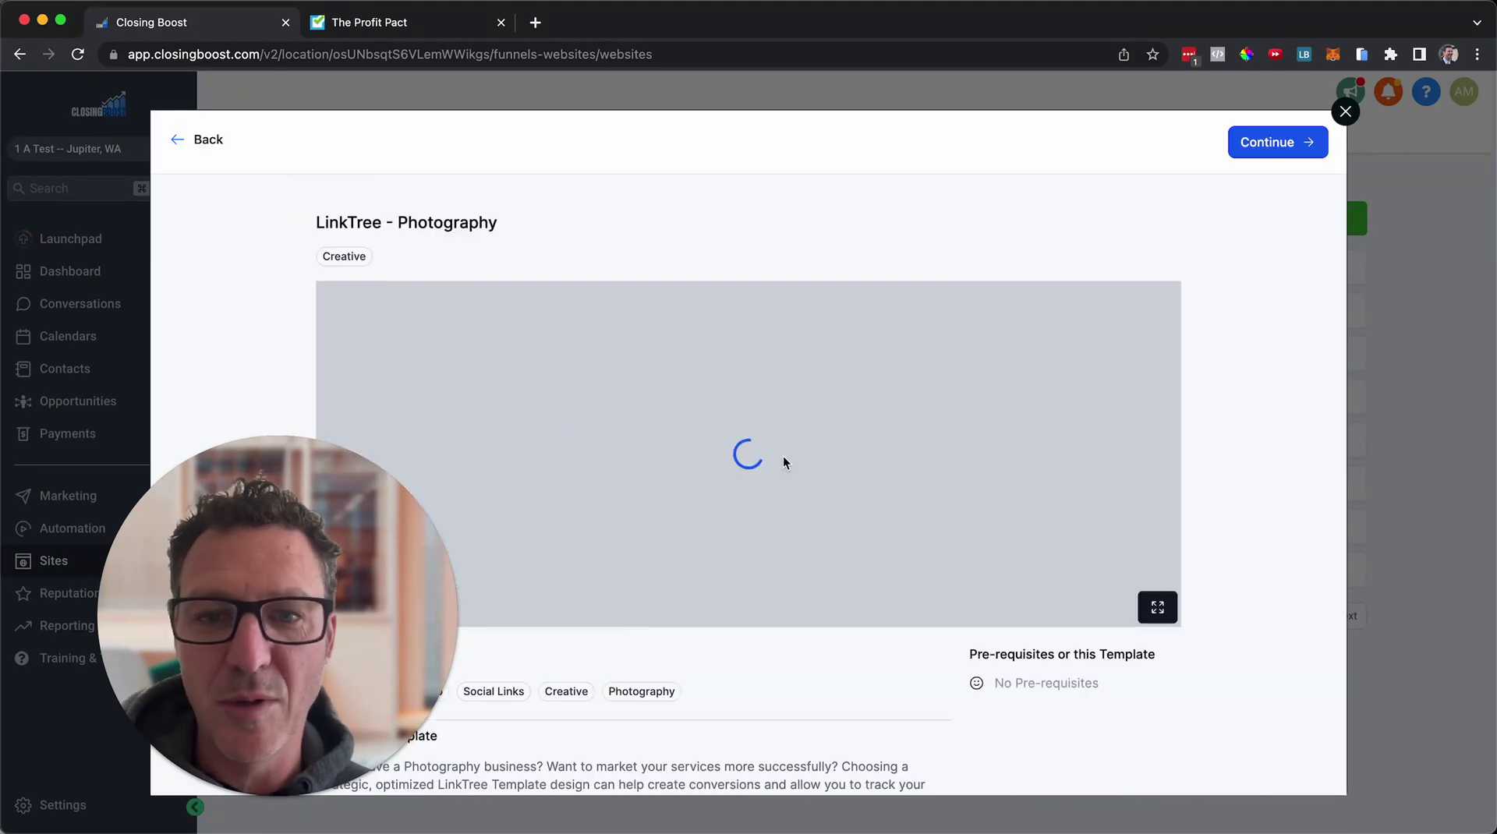
pyautogui.scroll(-2, 783, 462)
pyautogui.scroll(-2, 784, 462)
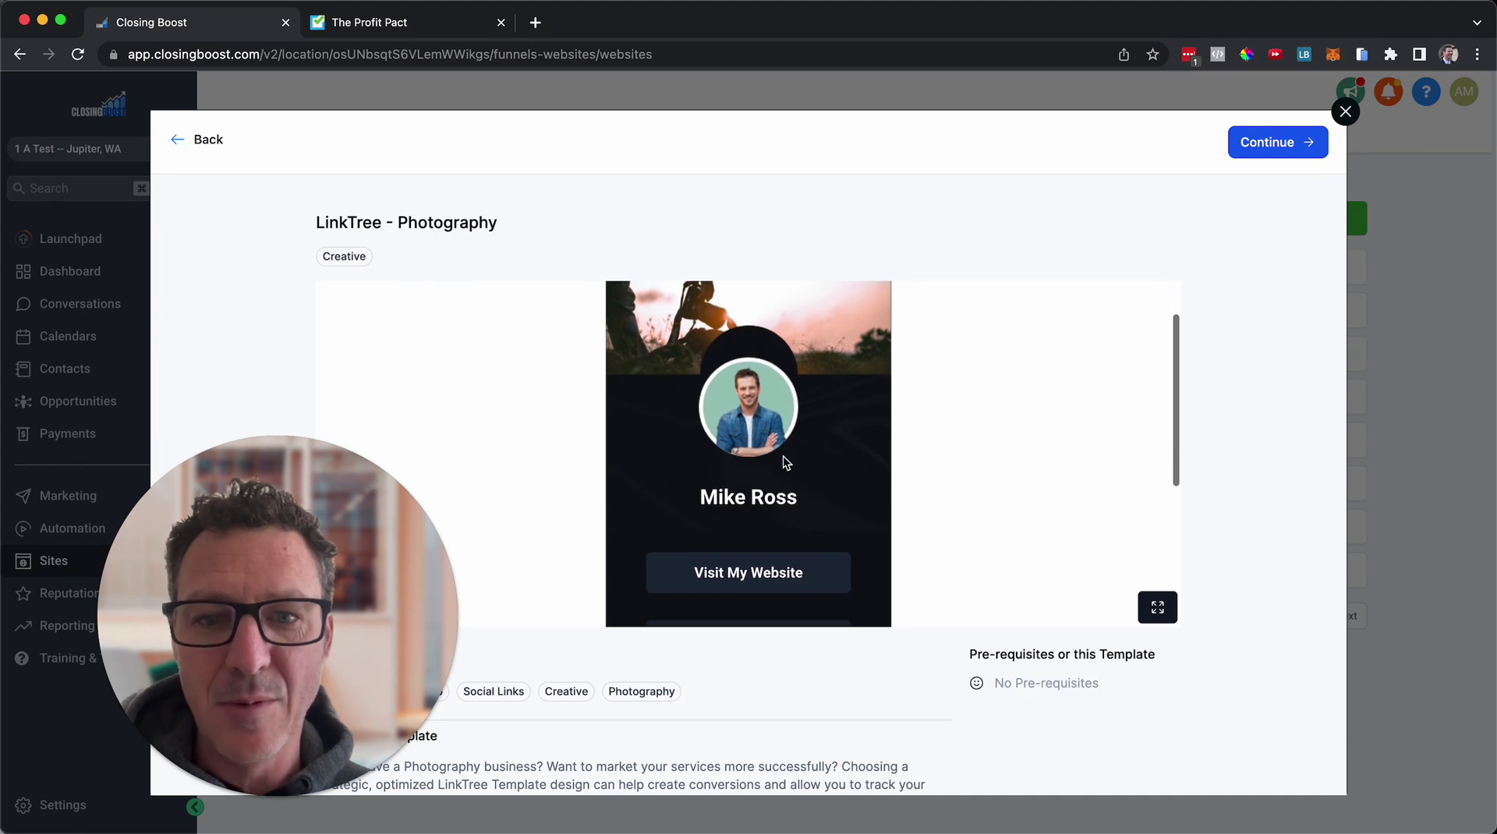
pyautogui.scroll(-2, 785, 463)
pyautogui.scroll(-2, 786, 464)
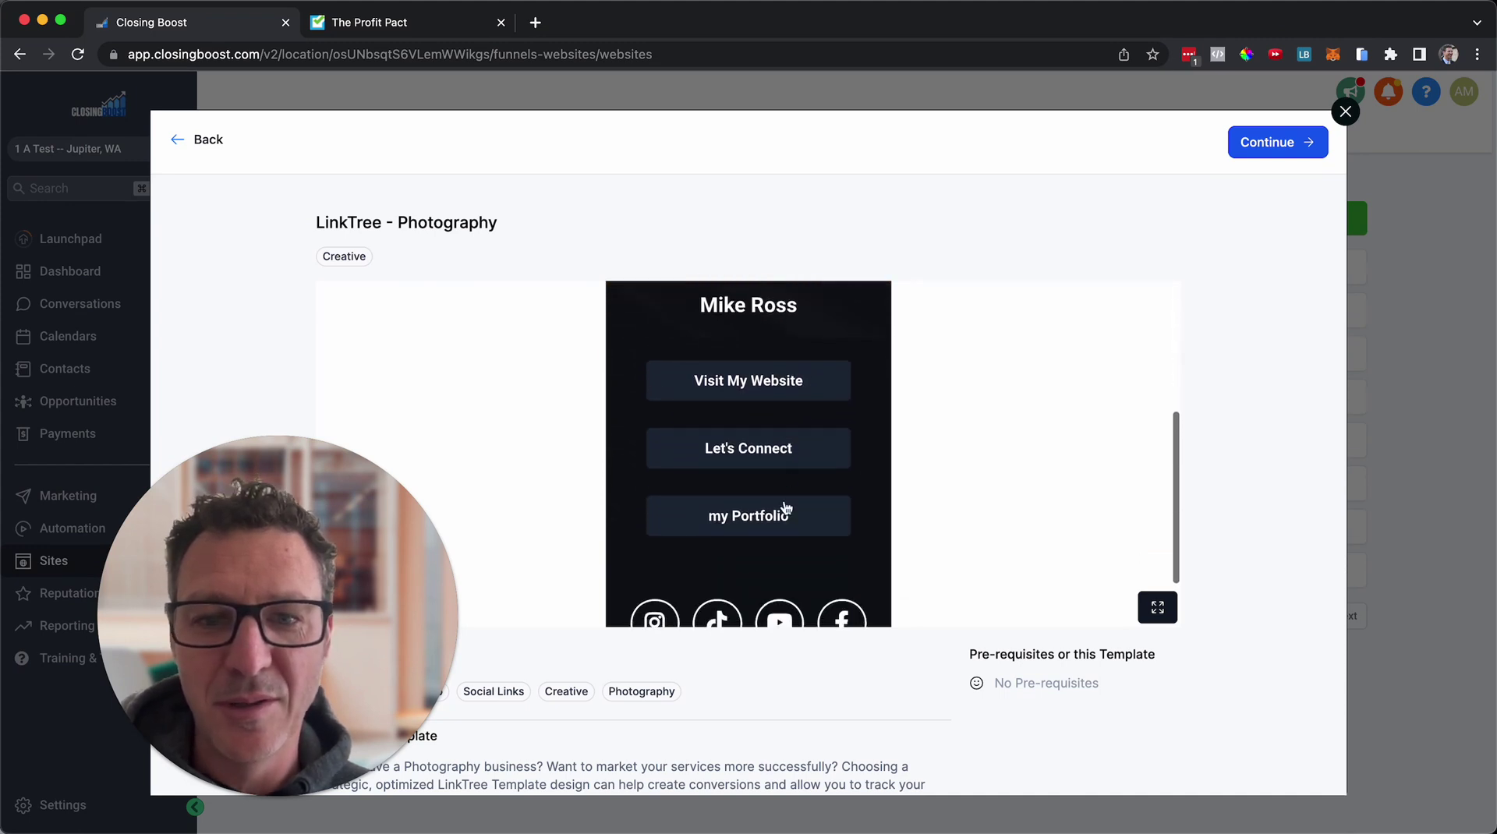
pyautogui.scroll(5, 784, 522)
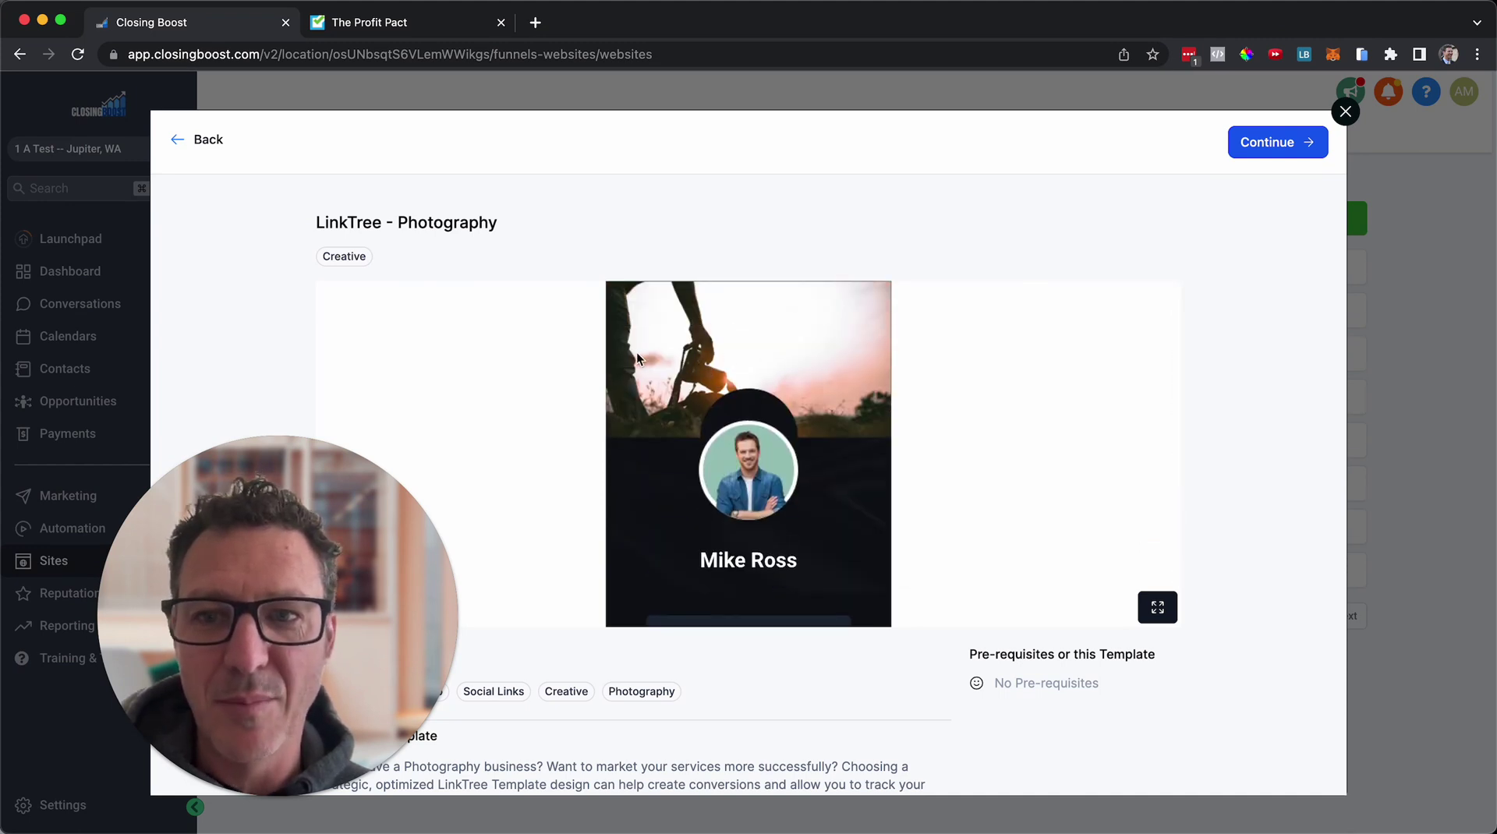
# Return to the template list and look over the Family Law template preview
pyautogui.click(205, 137)
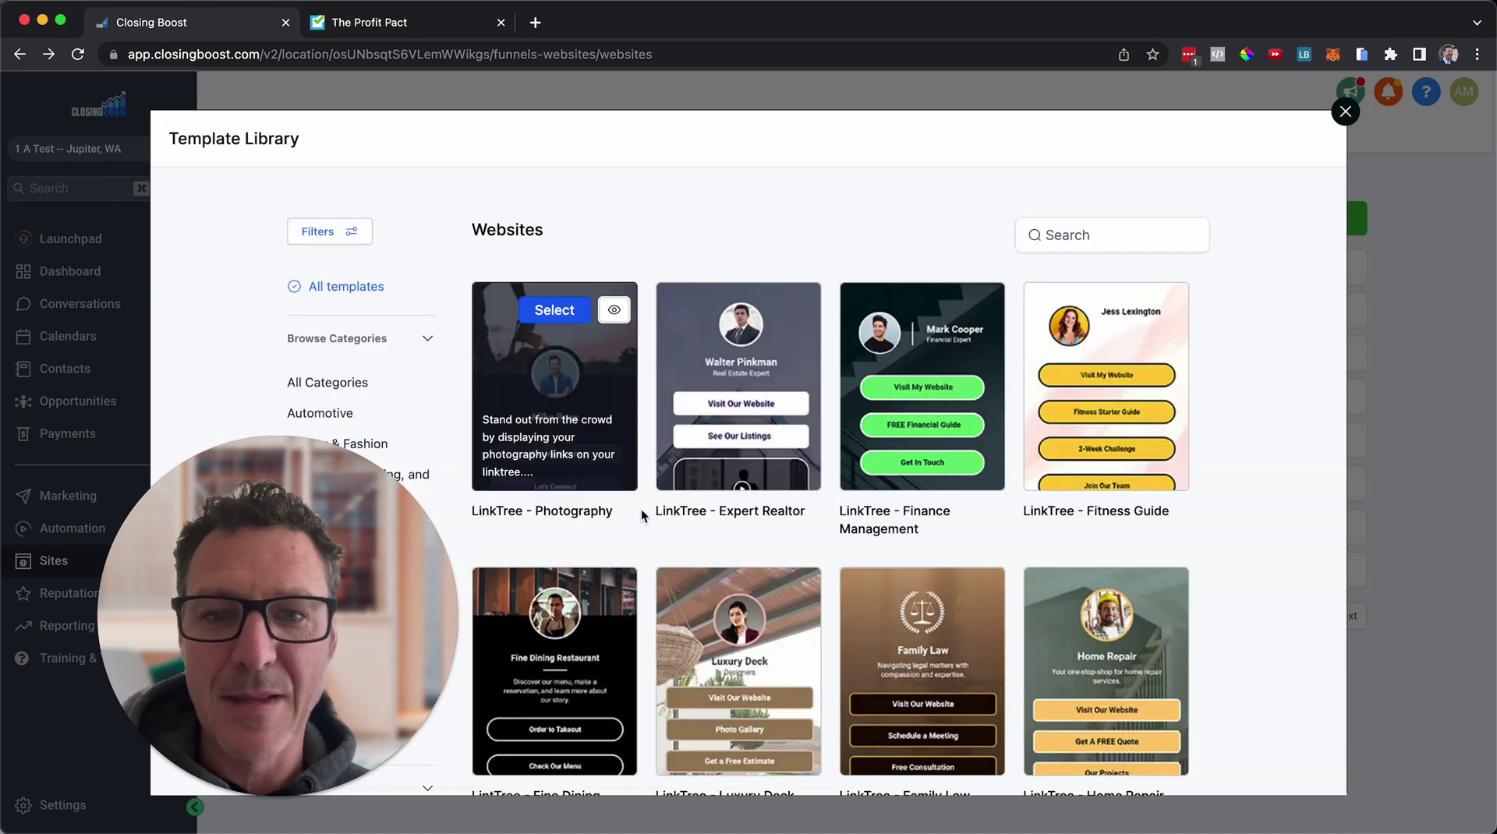
pyautogui.scroll(-1, 836, 544)
pyautogui.scroll(-4, 836, 545)
pyautogui.click(920, 360)
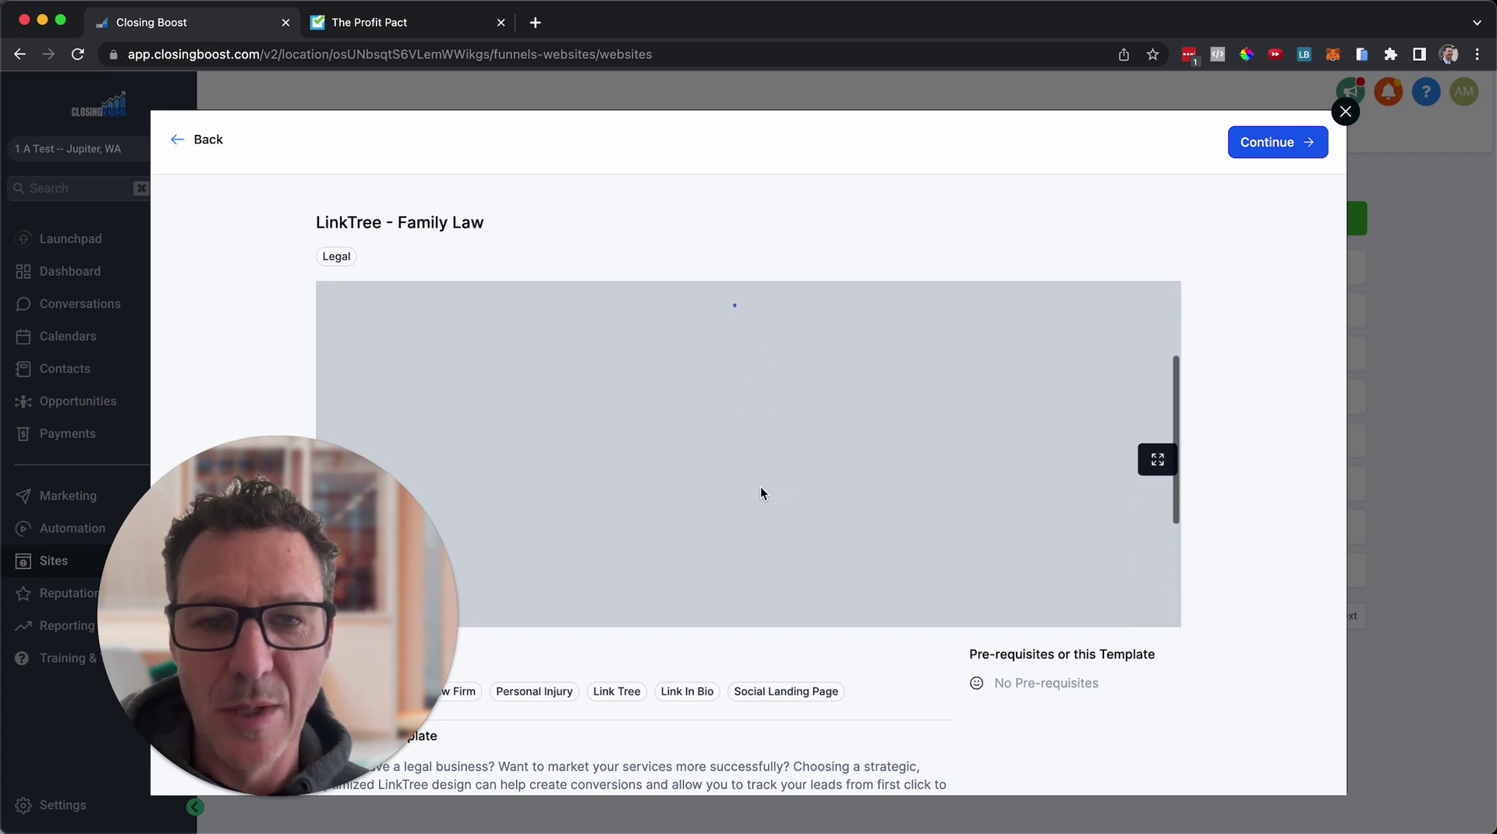
pyautogui.scroll(-3, 931, 709)
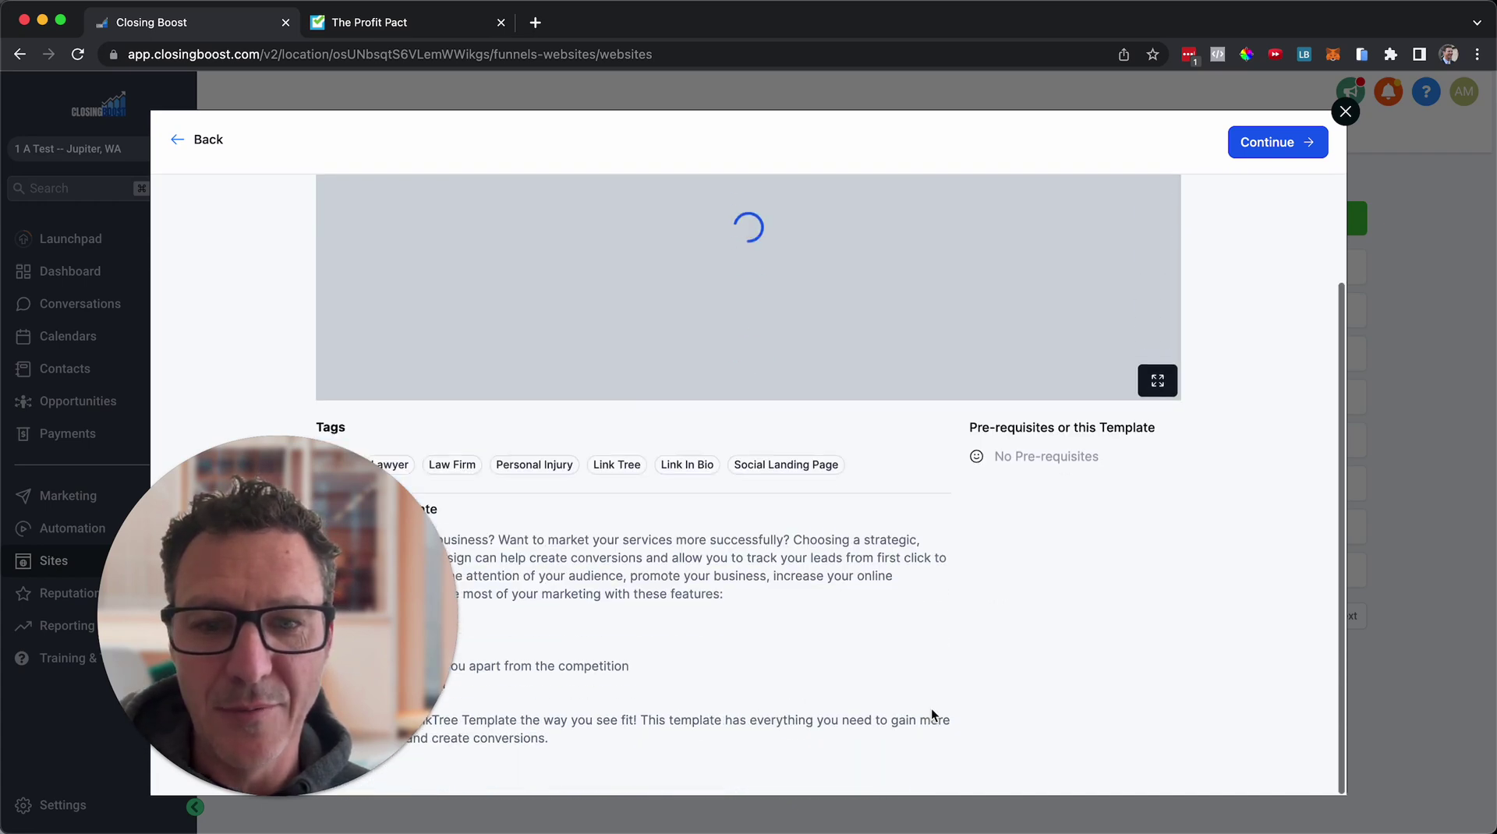
pyautogui.scroll(3, 931, 709)
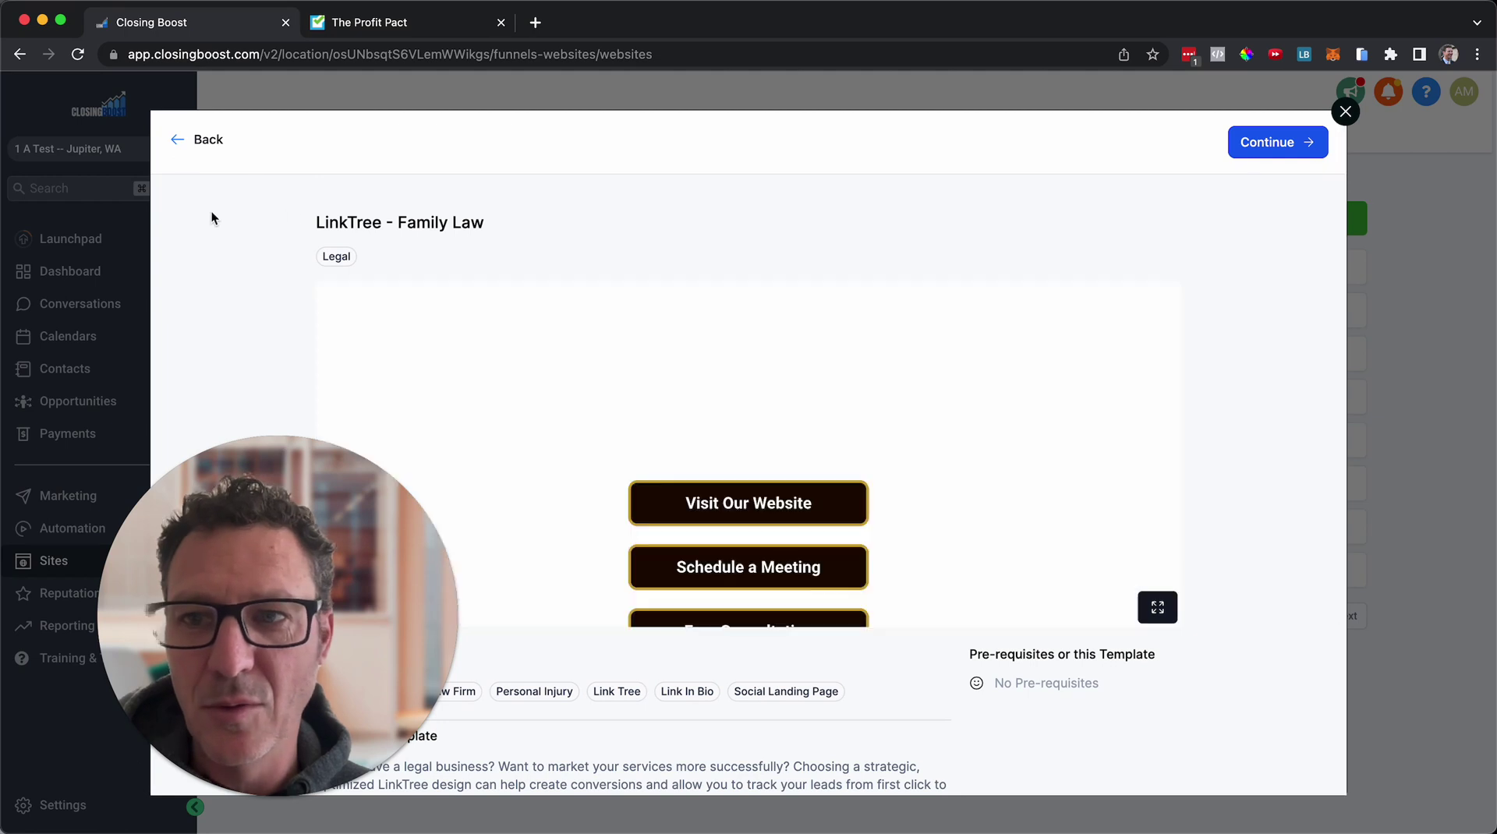
pyautogui.scroll(-3, 712, 474)
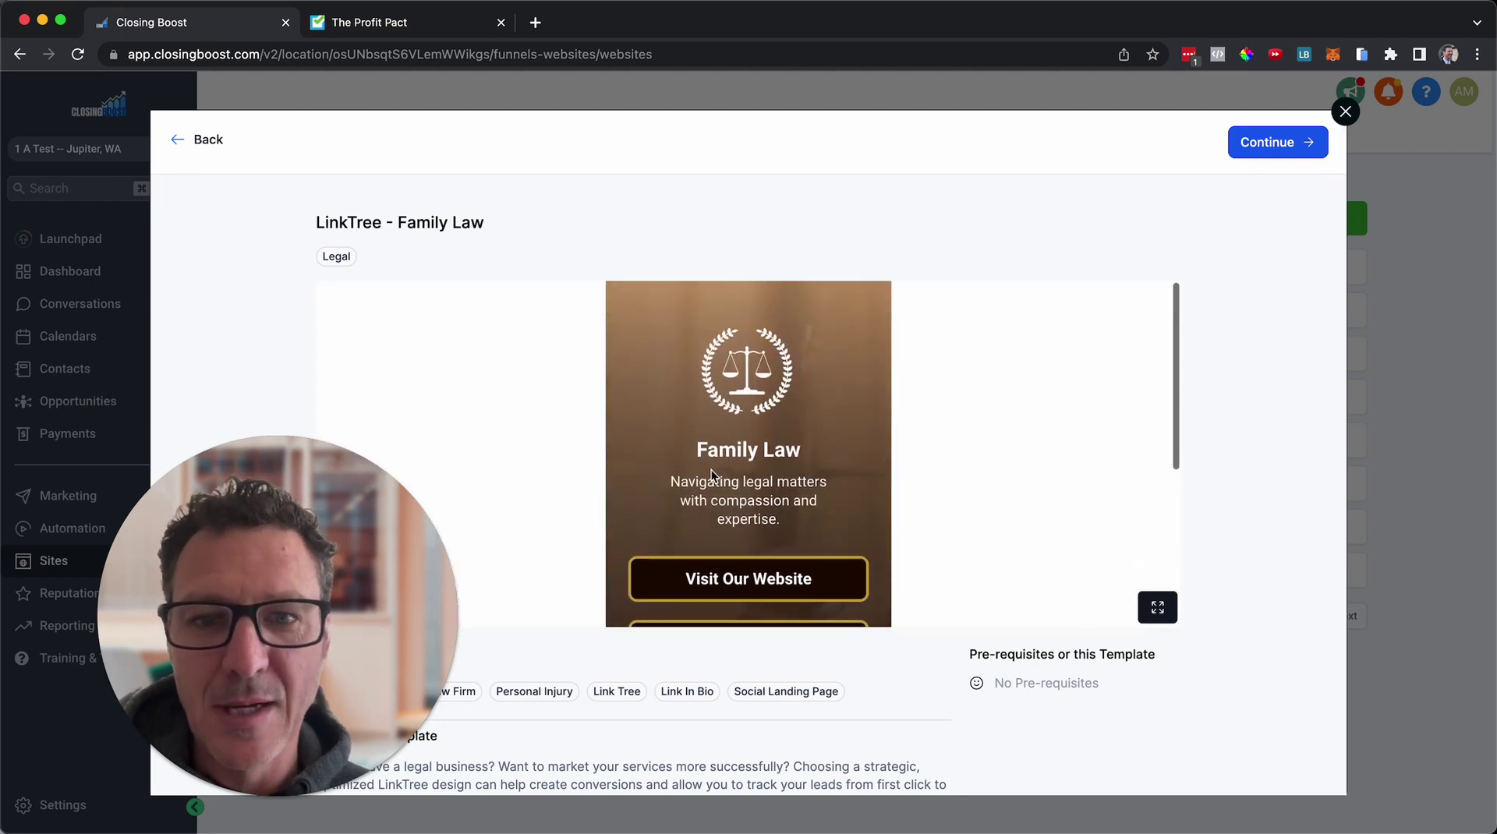
pyautogui.scroll(-2, 712, 474)
pyautogui.scroll(5, 712, 474)
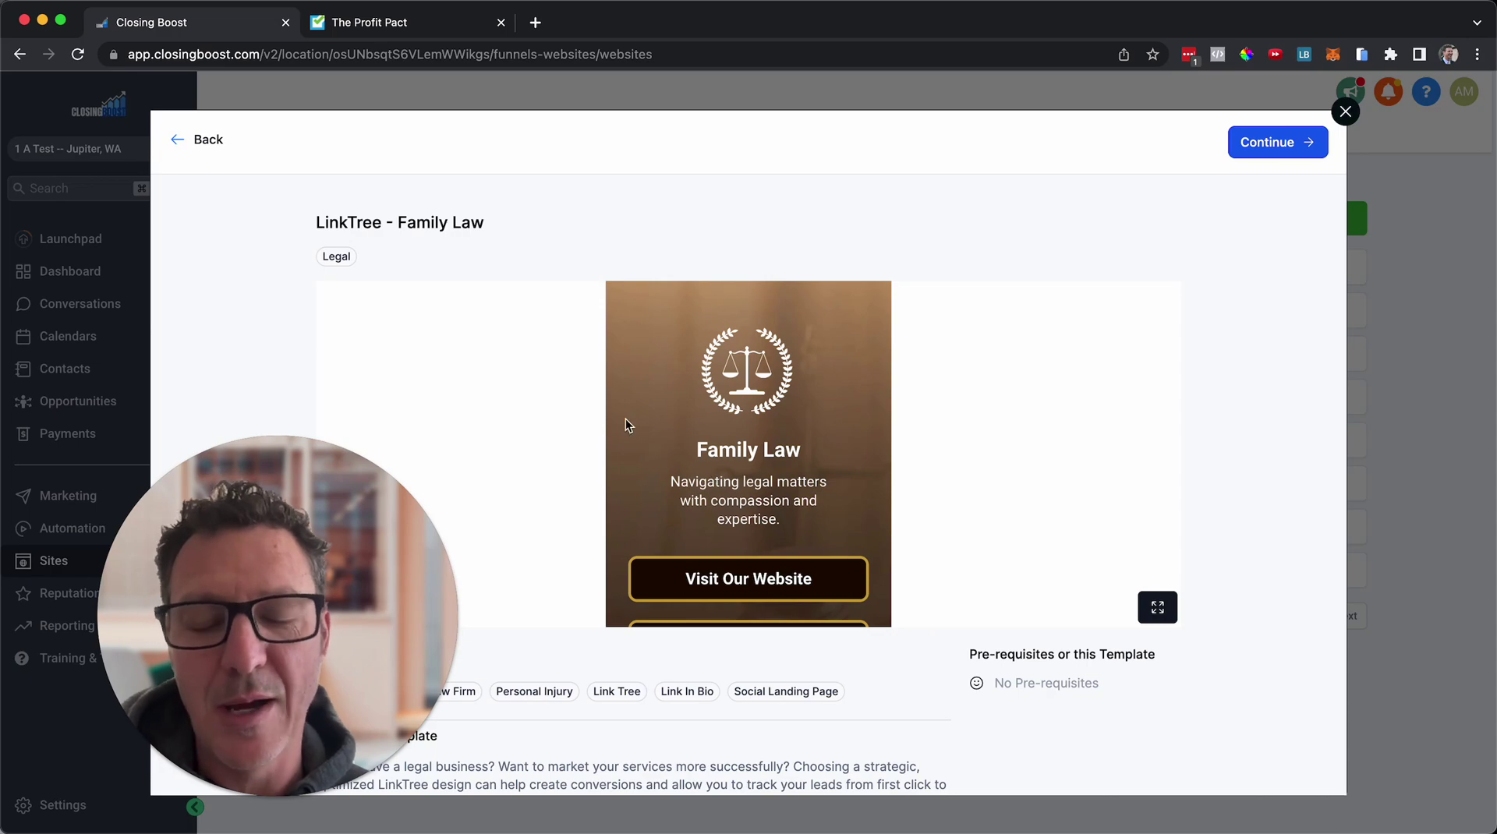
# Back in the template list, open the LinkTree - Growth Marketing template details
pyautogui.click(204, 148)
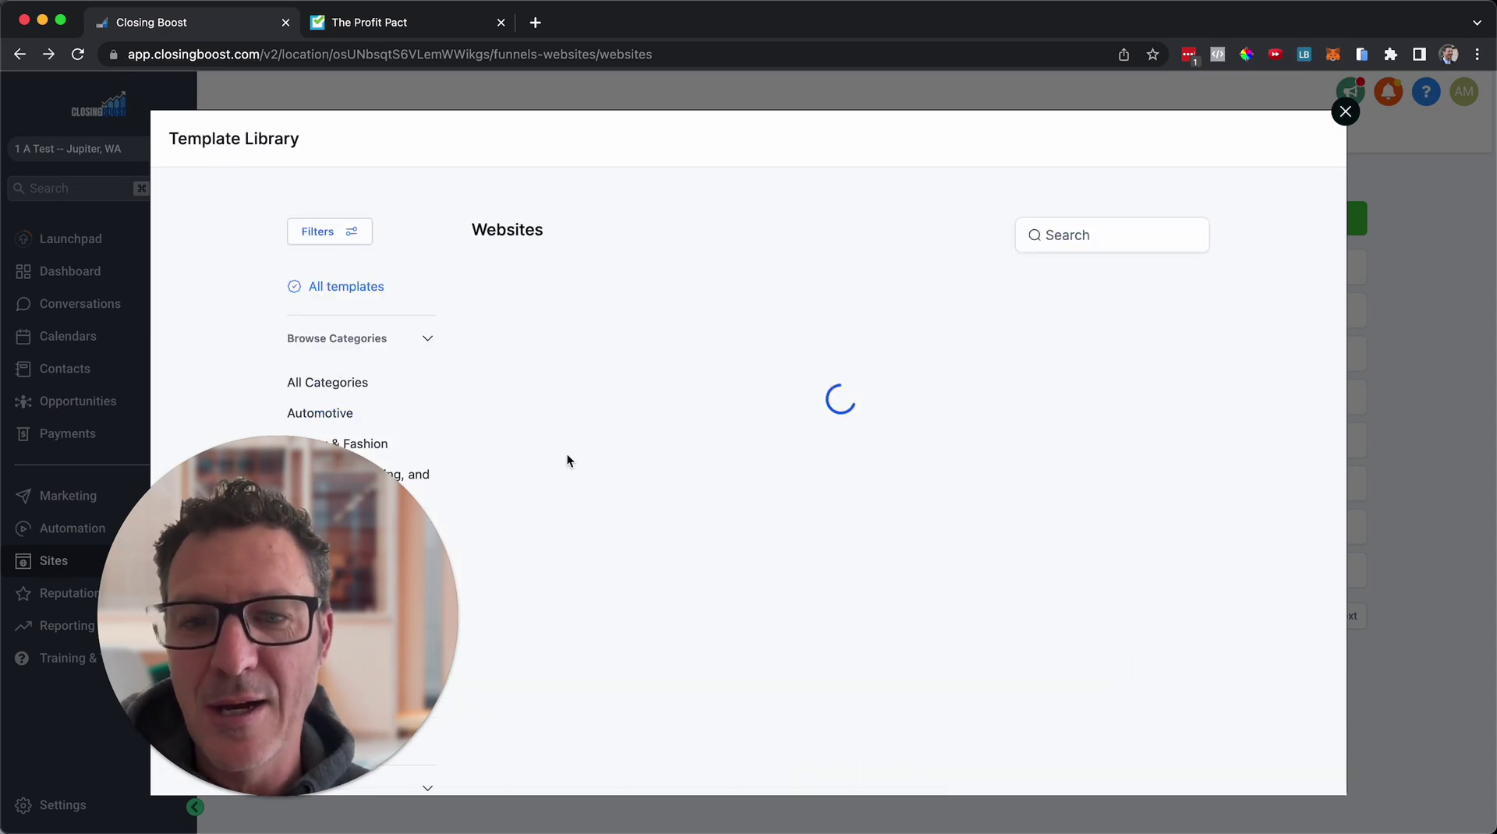
pyautogui.scroll(-10, 639, 541)
pyautogui.scroll(-3, 638, 541)
pyautogui.scroll(-2, 638, 541)
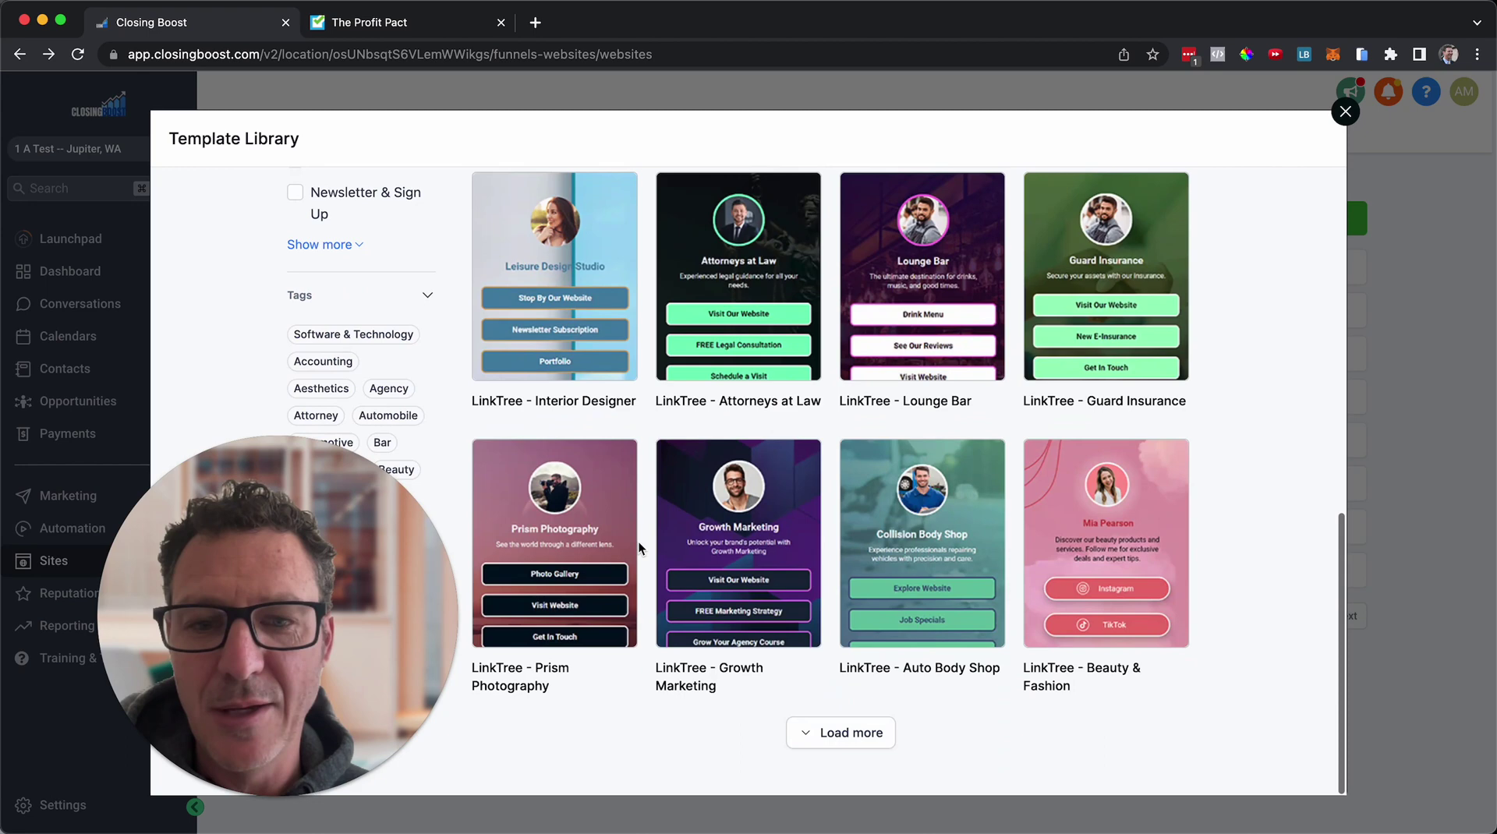
pyautogui.click(763, 490)
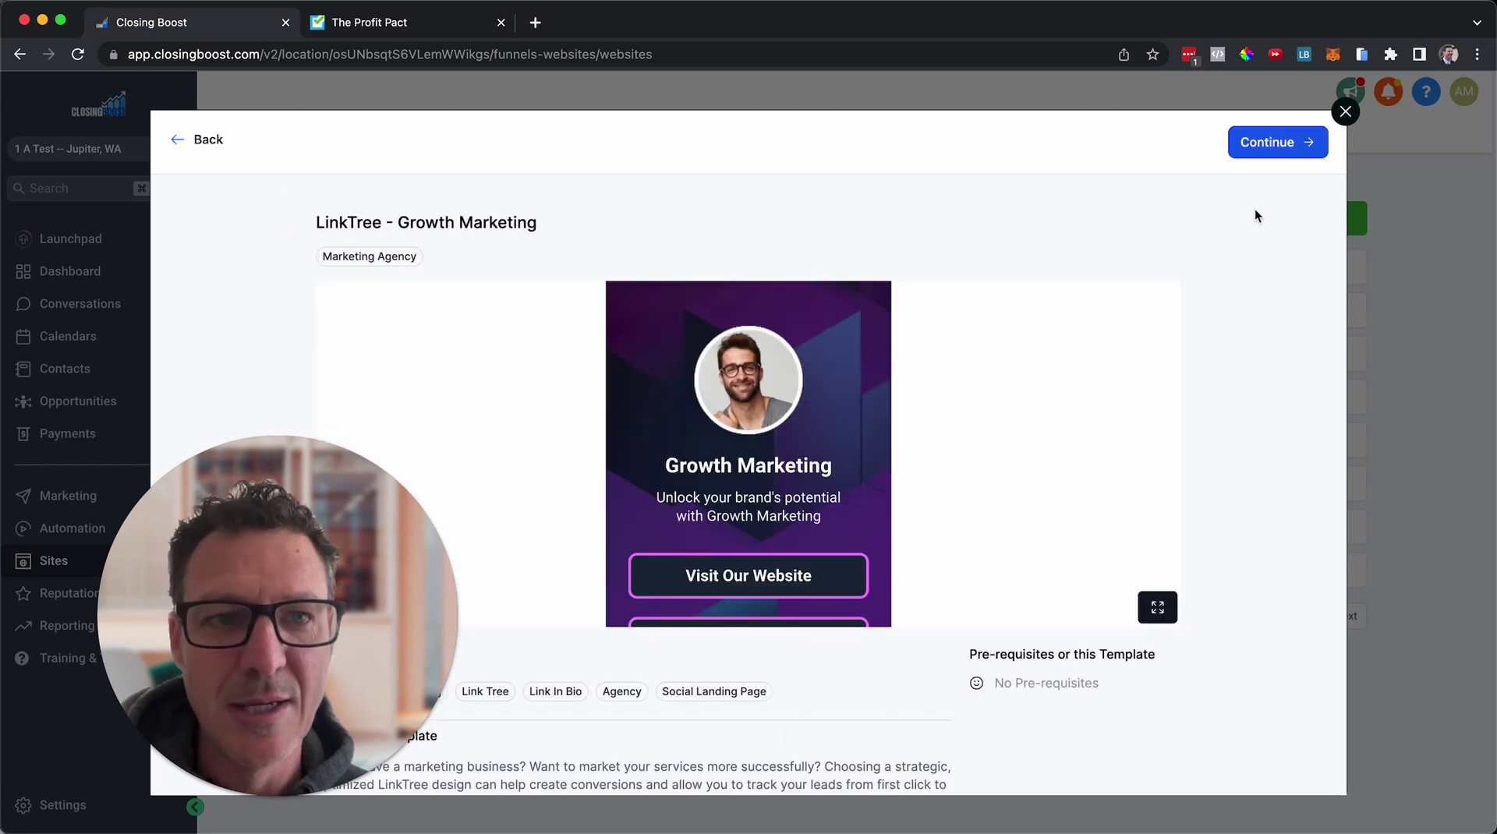
# Get the Growth Marketing template after agreeing to its terms, and open its page in the builder
pyautogui.click(1292, 148)
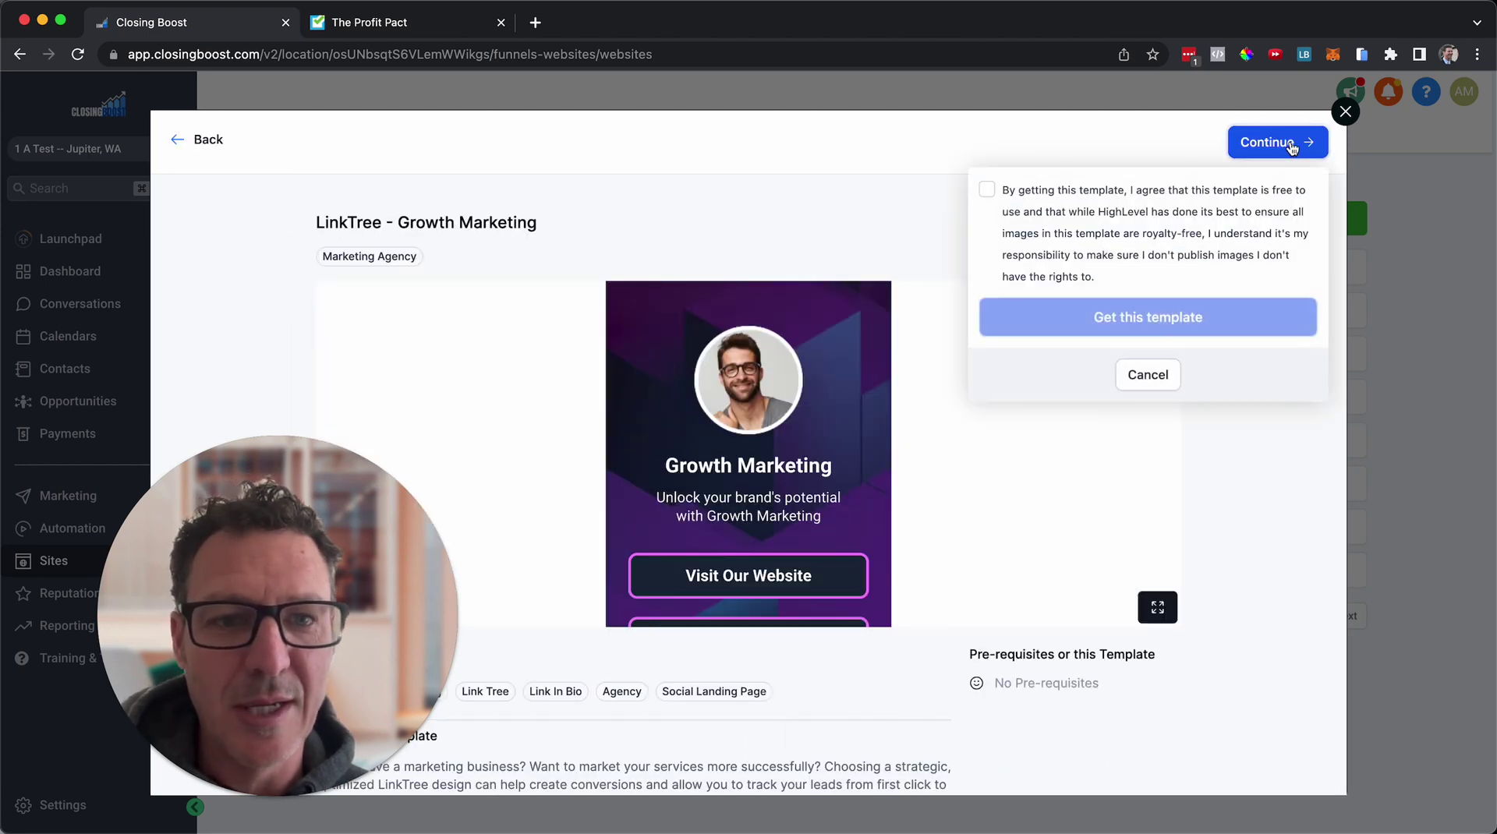
pyautogui.click(987, 191)
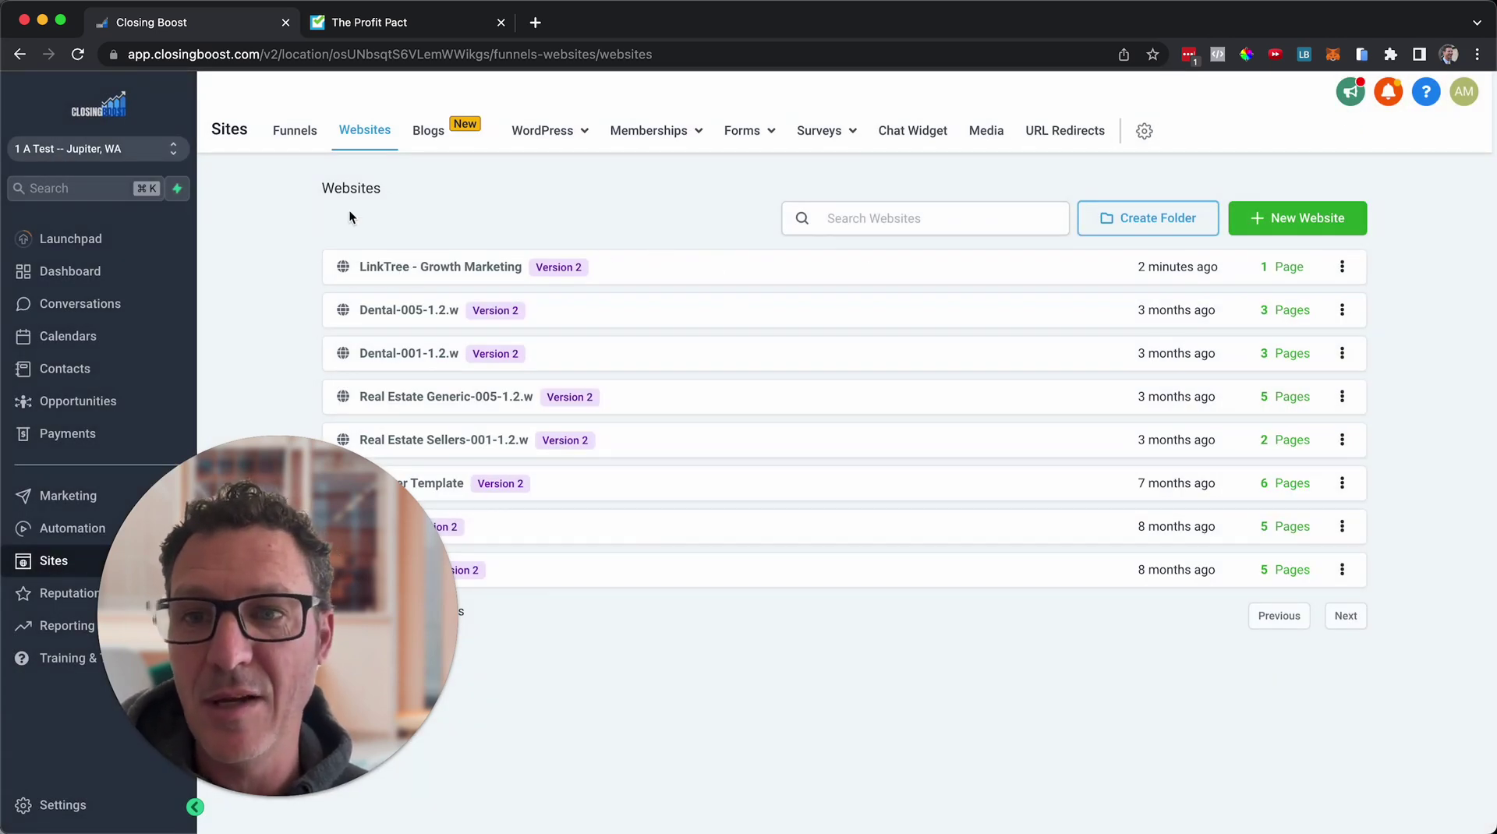
pyautogui.click(393, 269)
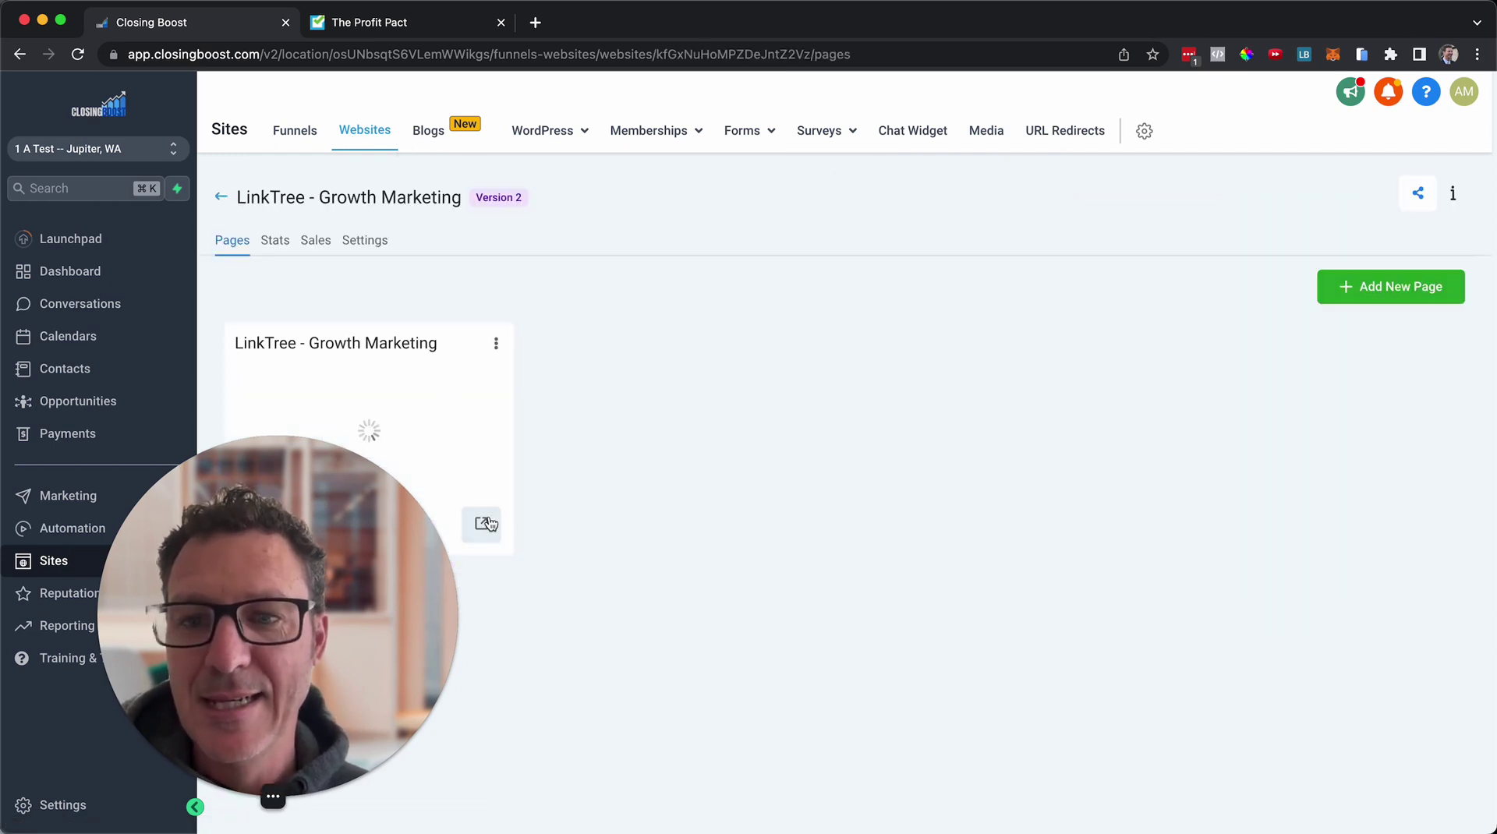
pyautogui.moveTo(292, 717); pyautogui.dragTo(216, 734)
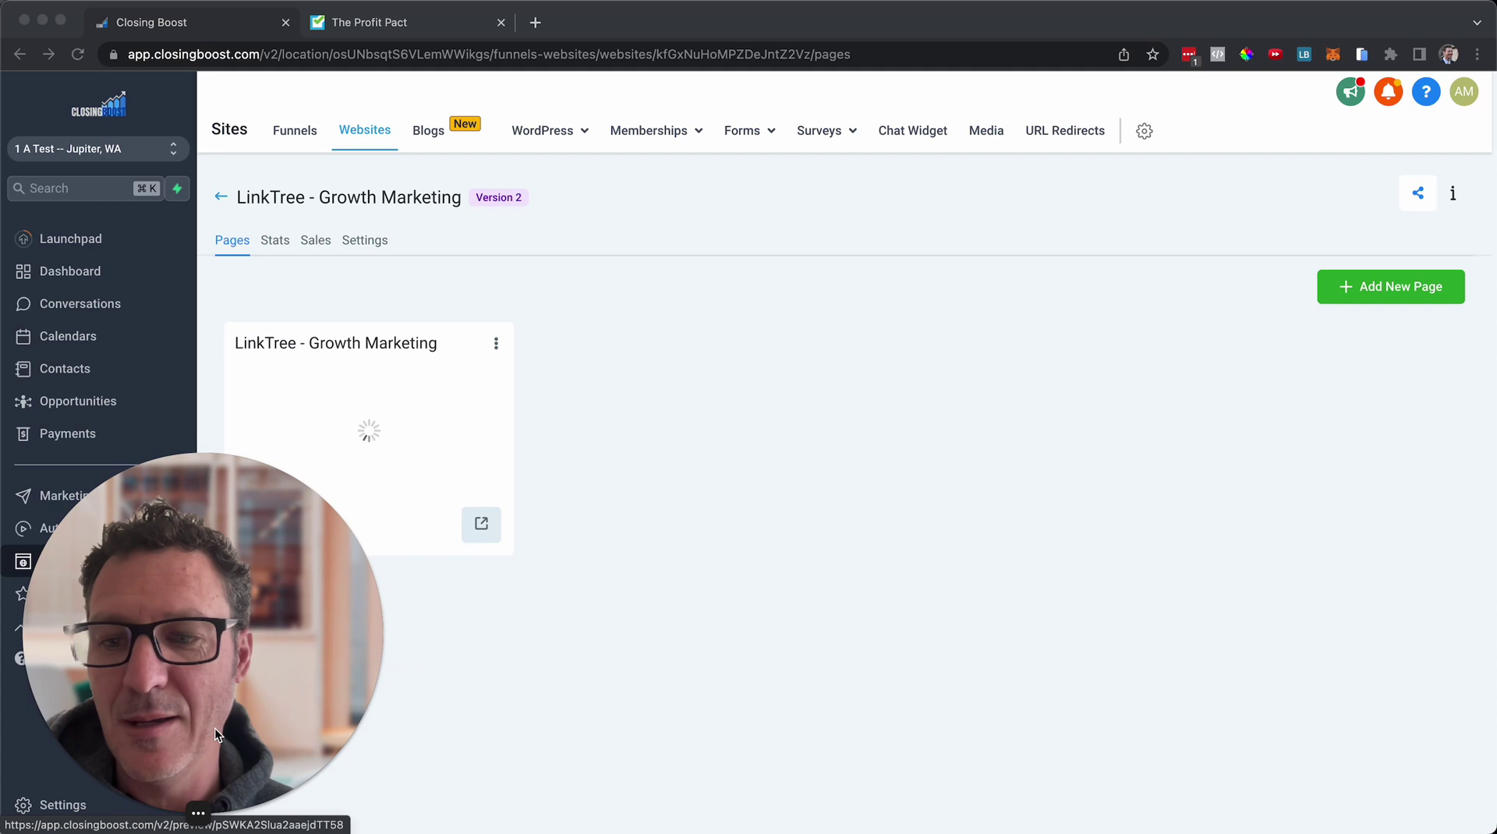
pyautogui.click(290, 529)
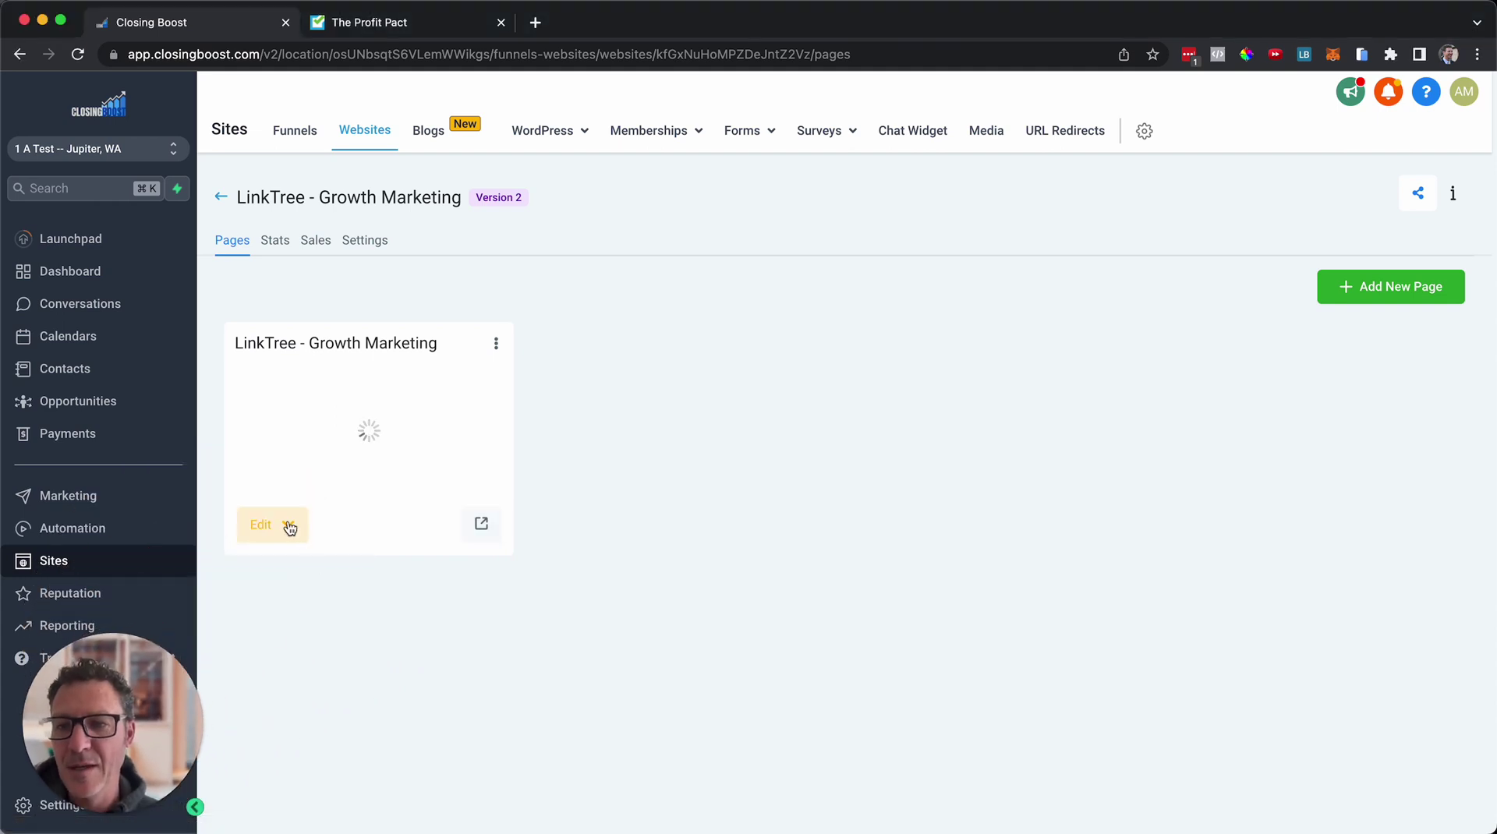
pyautogui.click(287, 570)
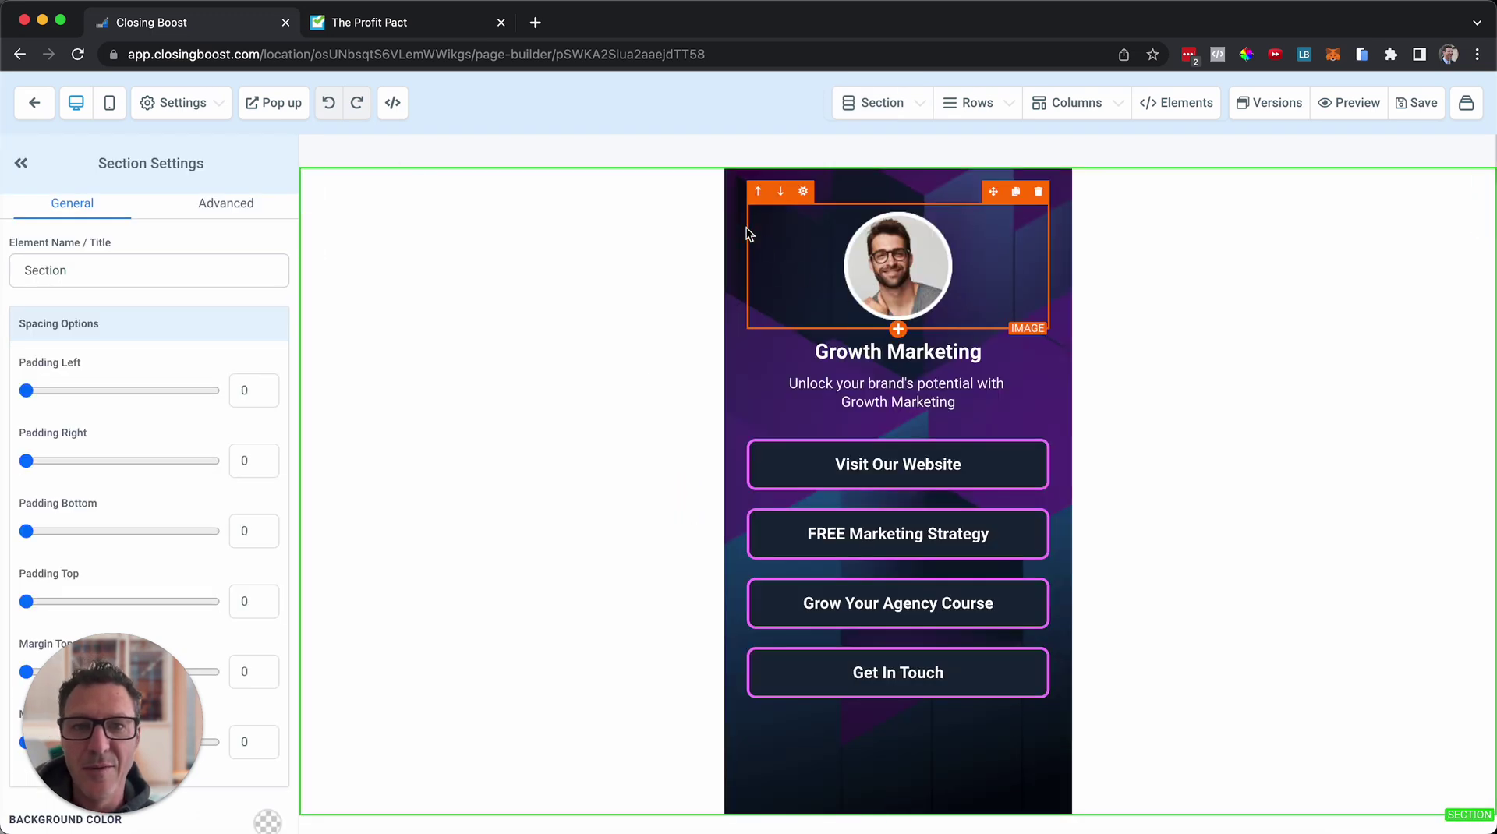
# Select the page row, check the mobile and desktop layouts, then select the profile image
pyautogui.click(831, 184)
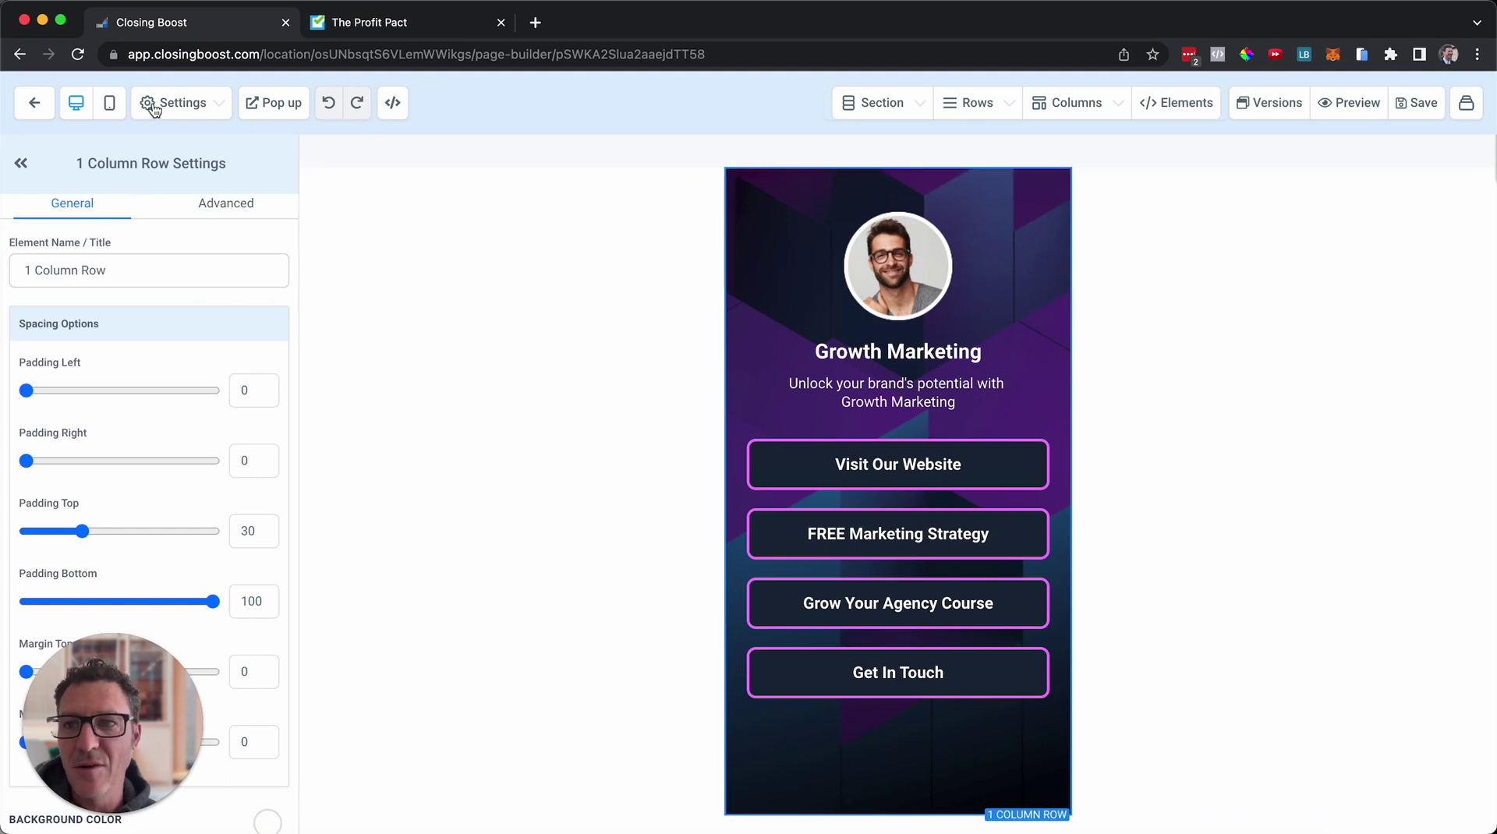
pyautogui.click(110, 107)
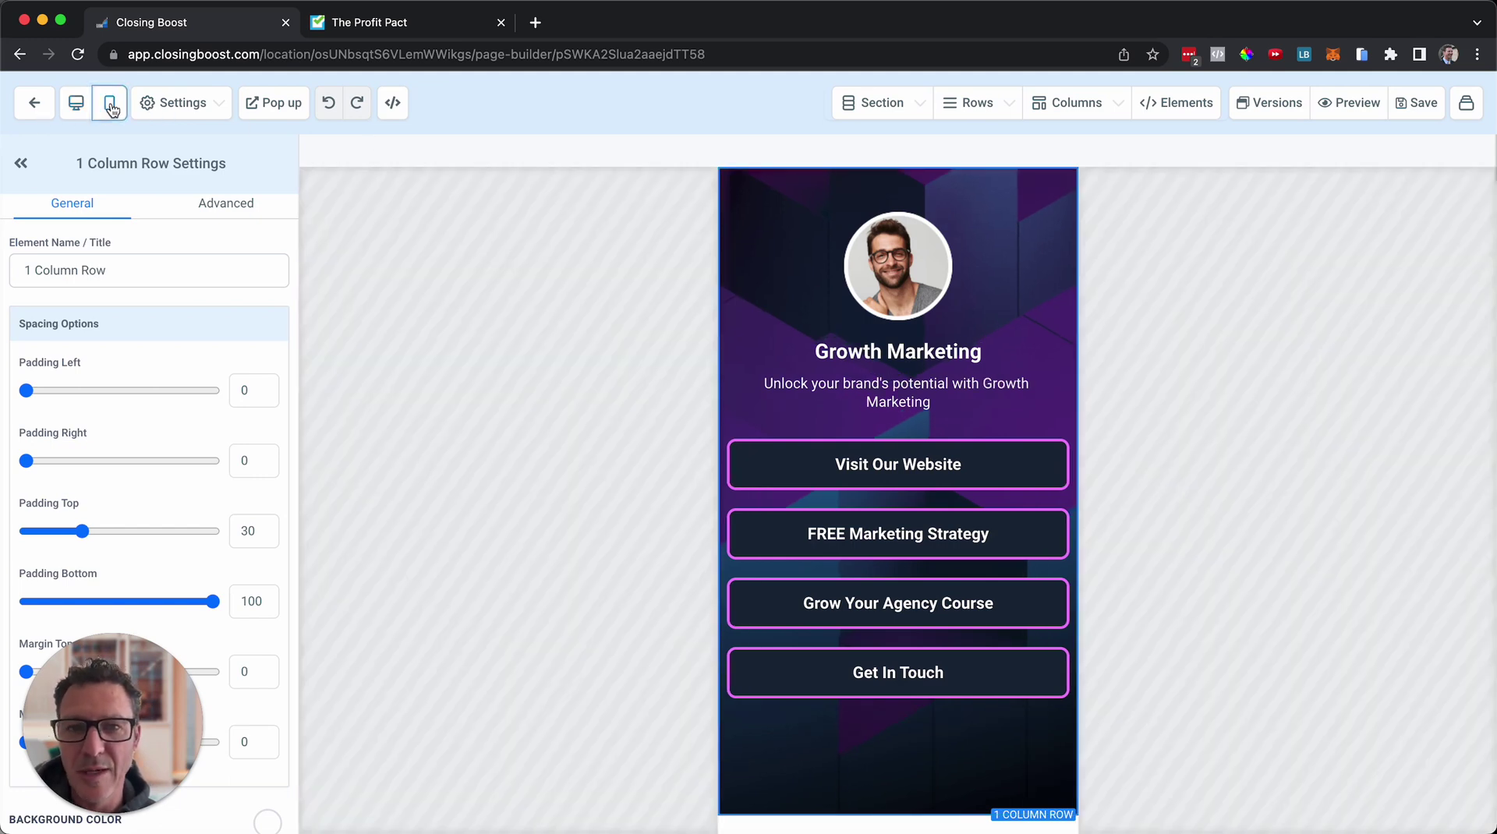
pyautogui.click(76, 103)
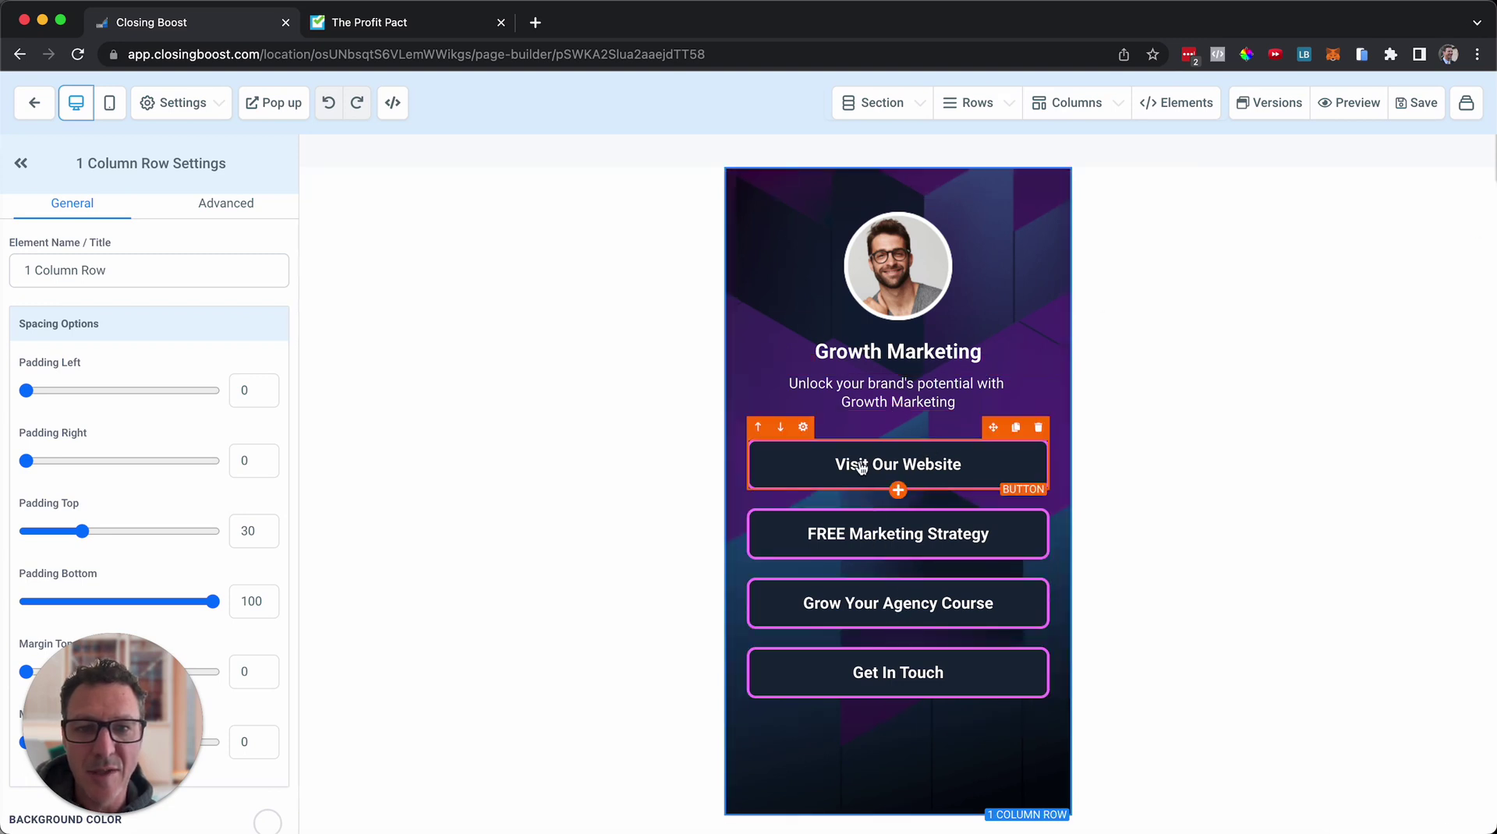
pyautogui.moveTo(152, 688); pyautogui.dragTo(466, 683)
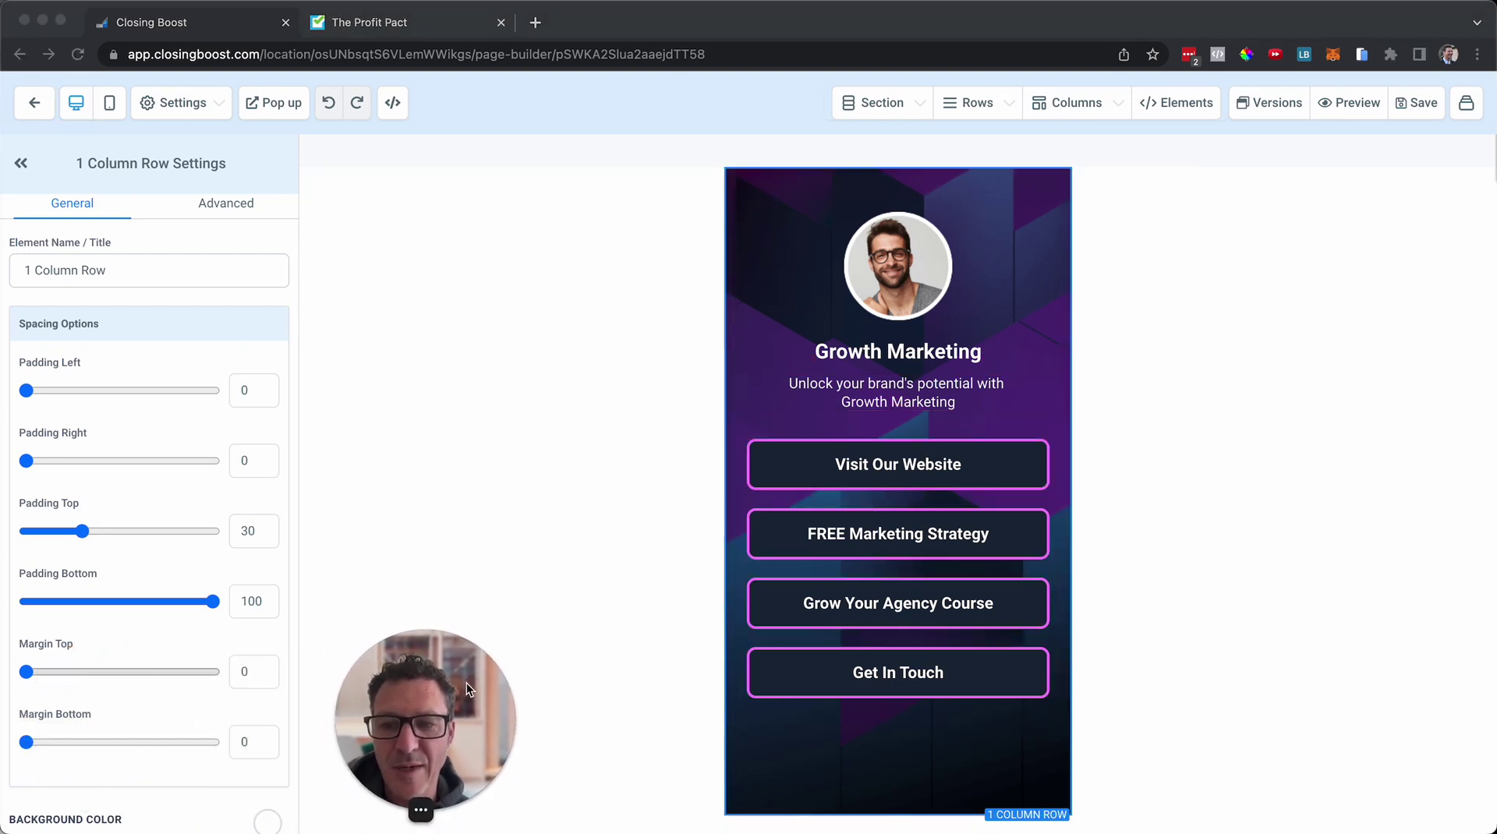
pyautogui.click(898, 265)
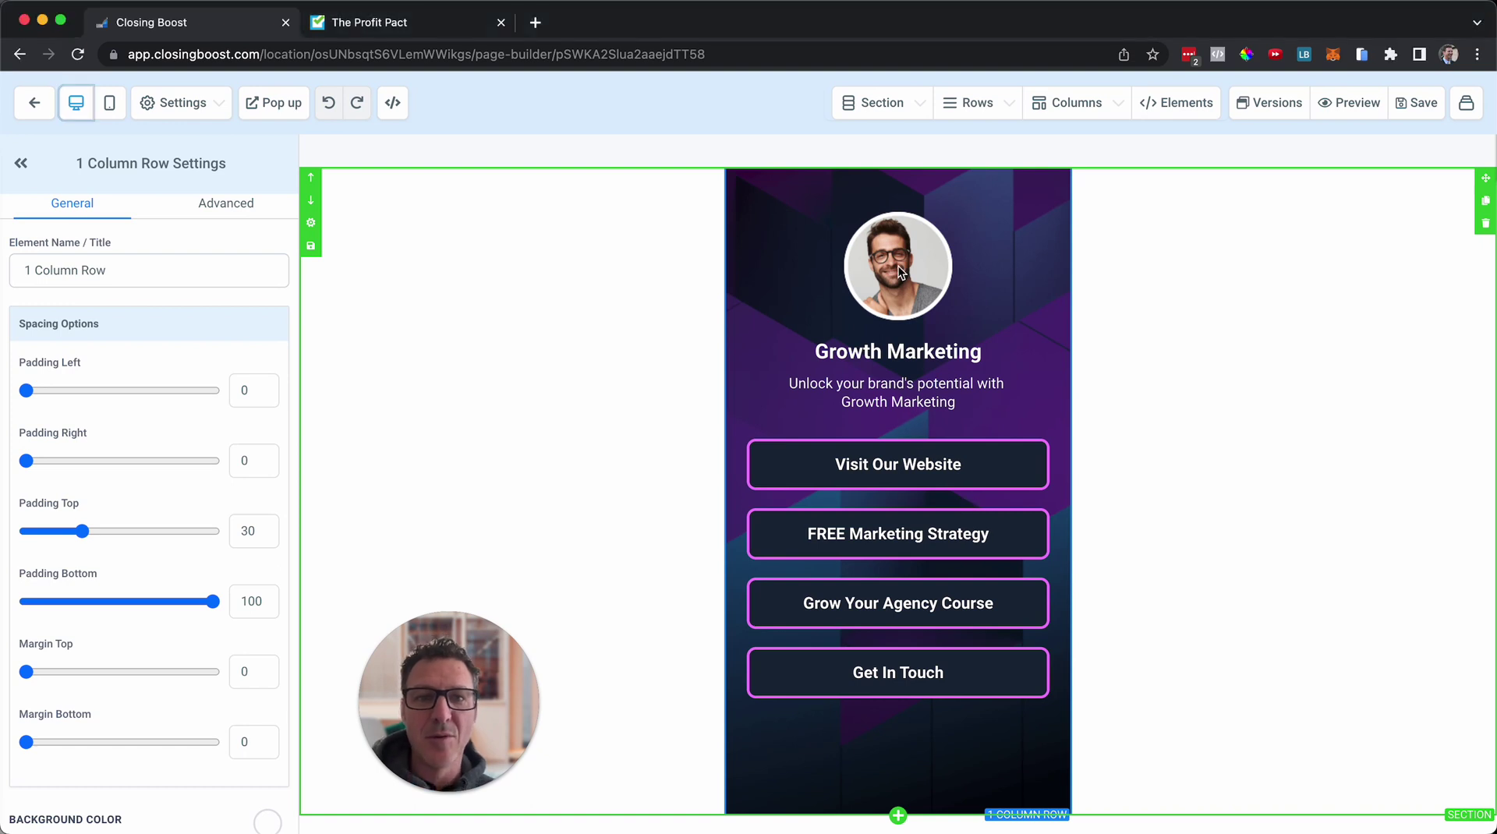
pyautogui.click(899, 265)
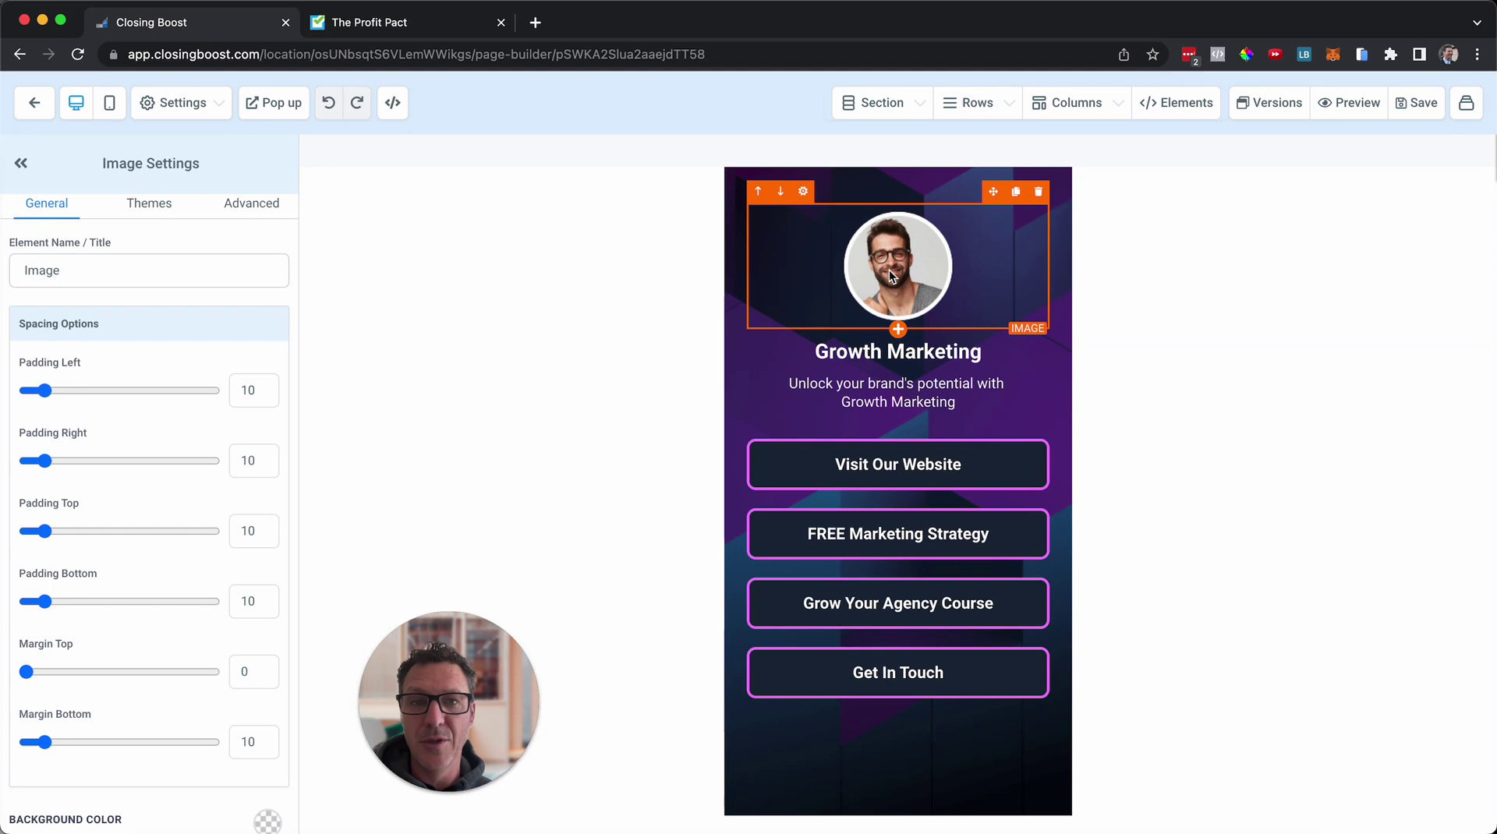
pyautogui.click(861, 466)
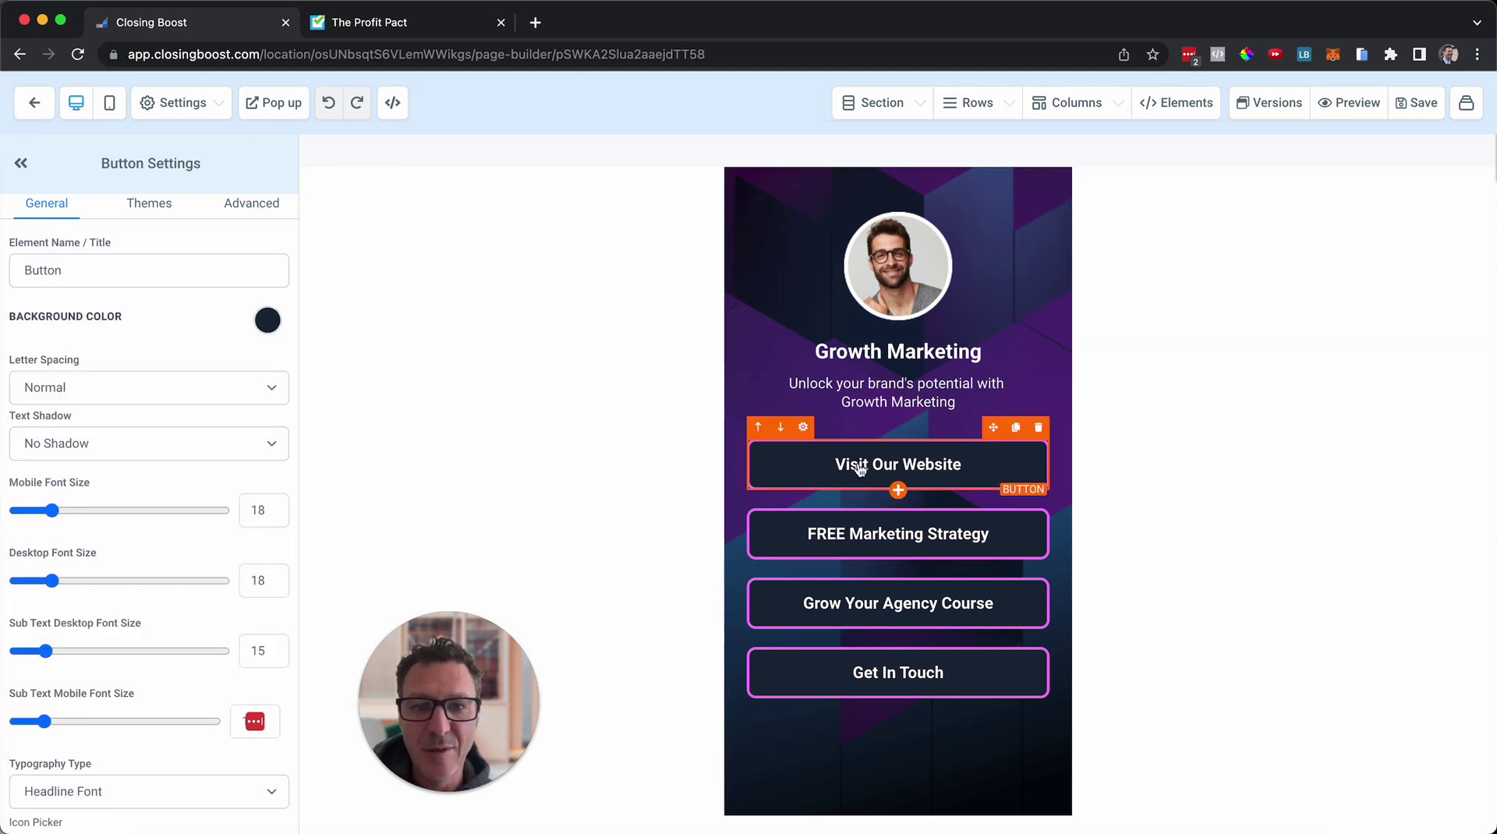
pyautogui.scroll(-10, 186, 635)
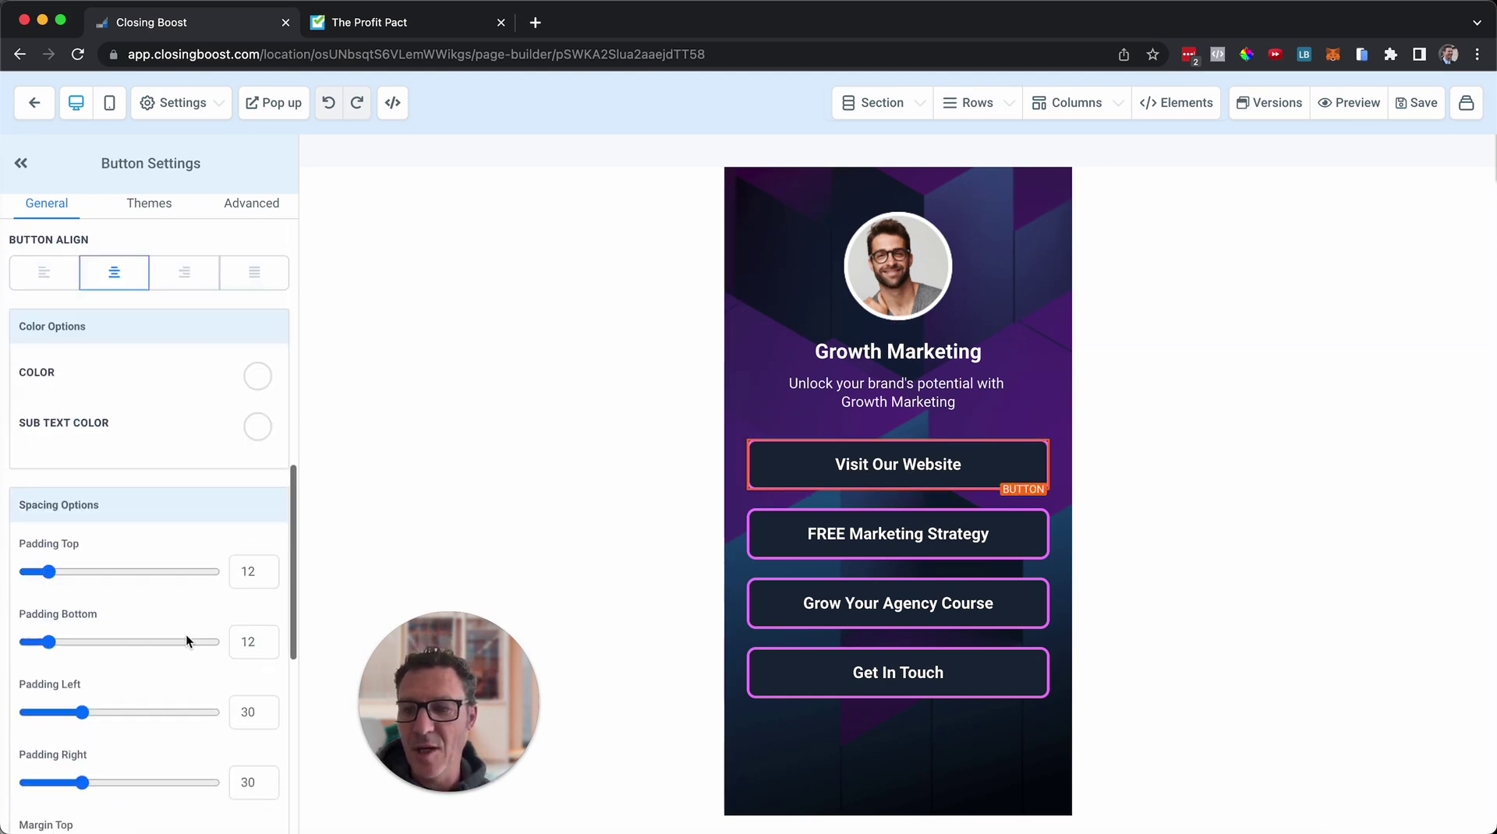
pyautogui.scroll(-6, 185, 635)
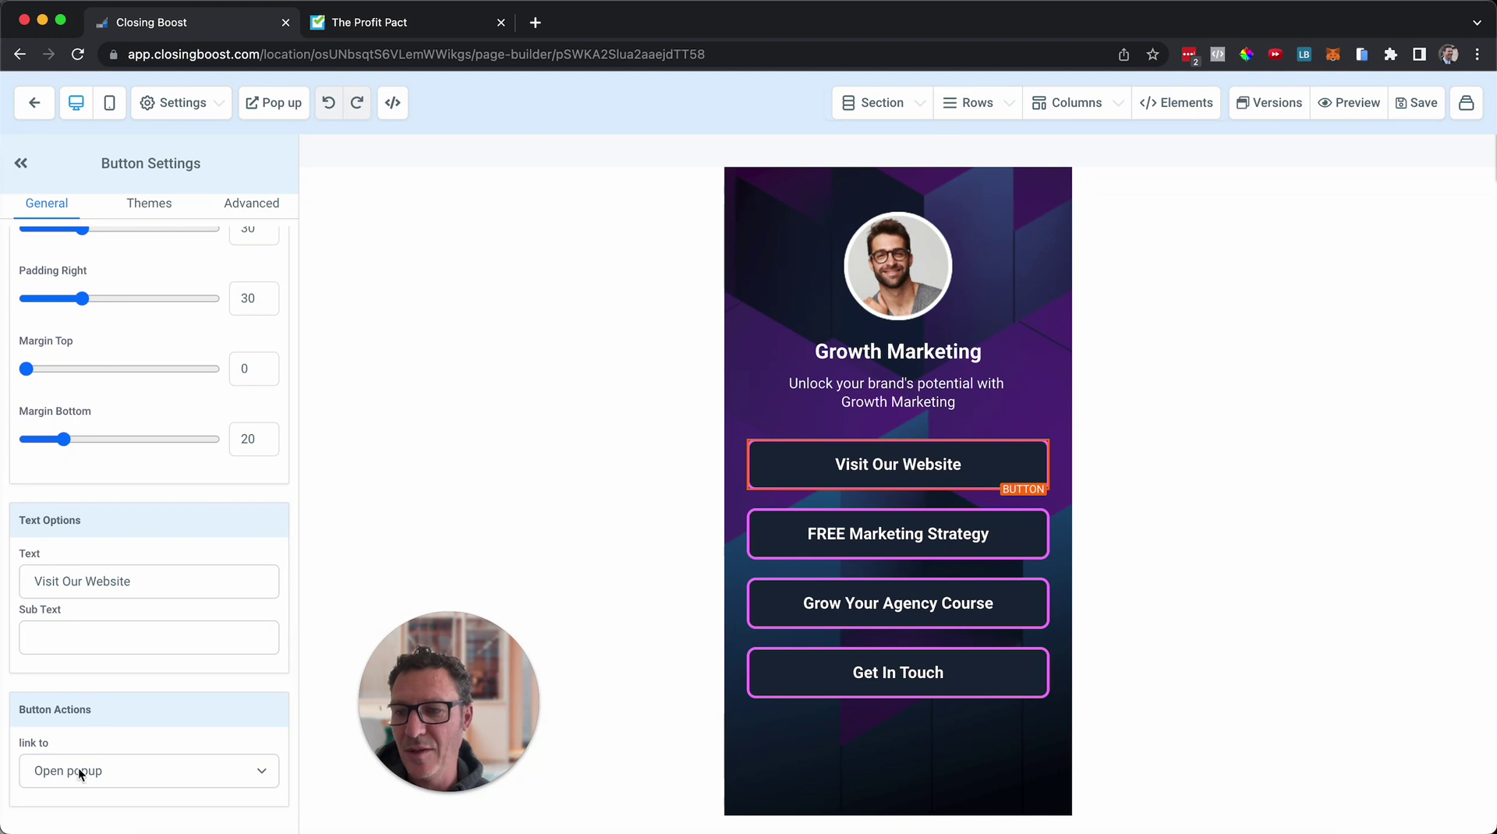
pyautogui.click(80, 774)
pyautogui.click(83, 795)
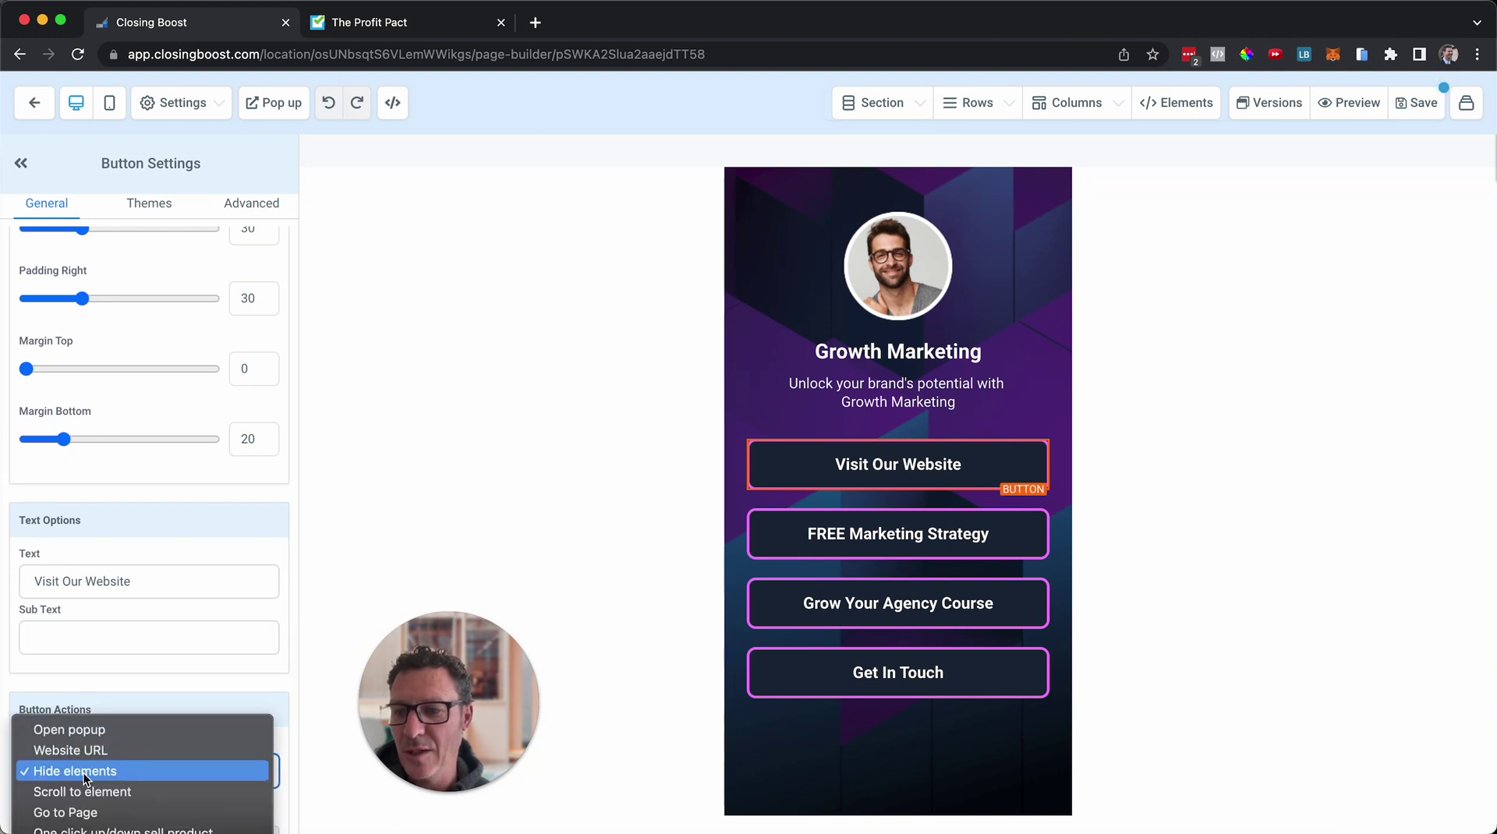
pyautogui.click(80, 745)
pyautogui.scroll(-2, 101, 761)
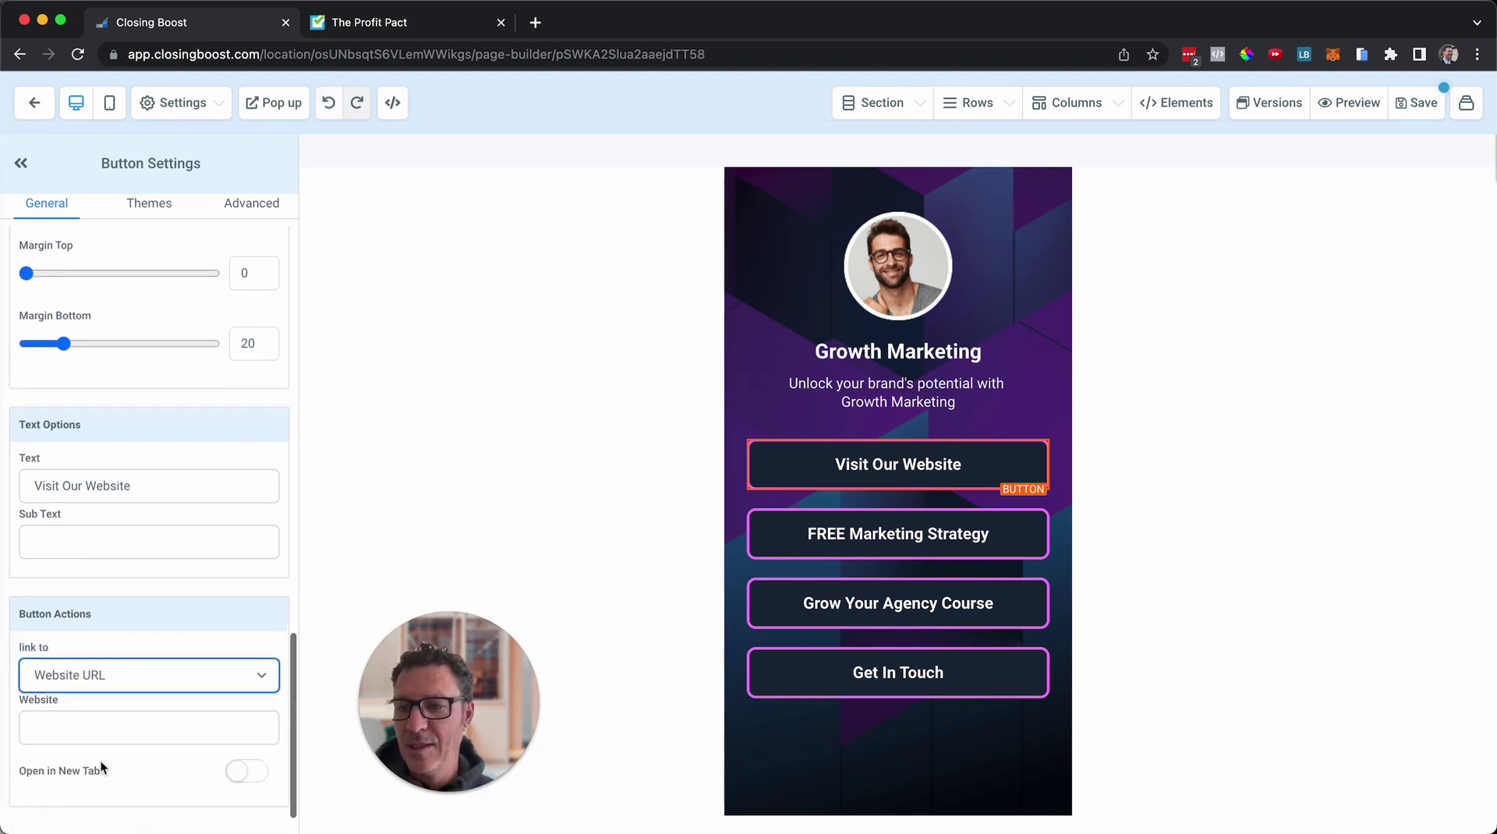
pyautogui.click(101, 728)
pyautogui.write('https')
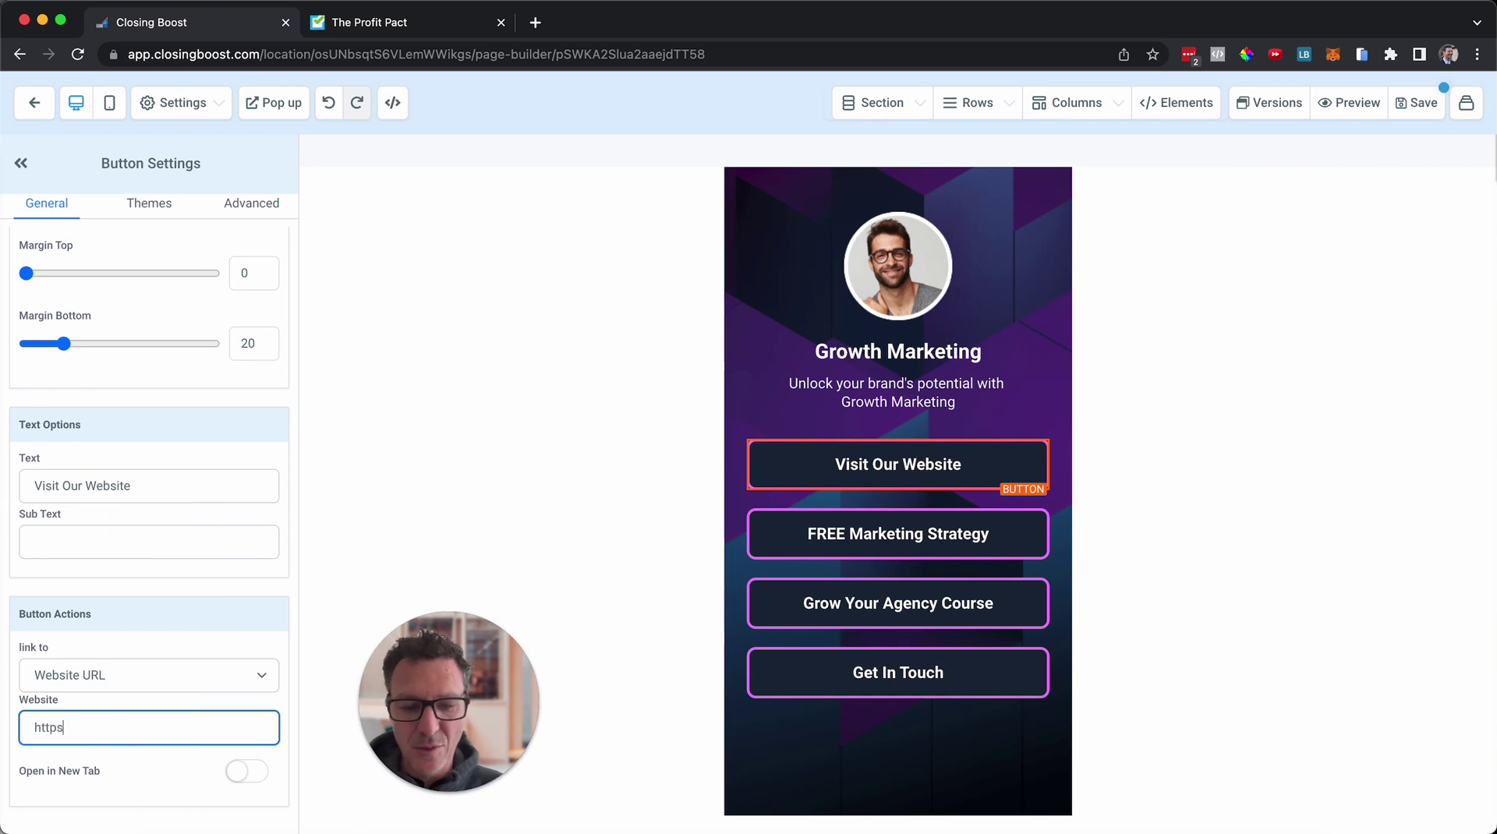
pyautogui.write('://googl')
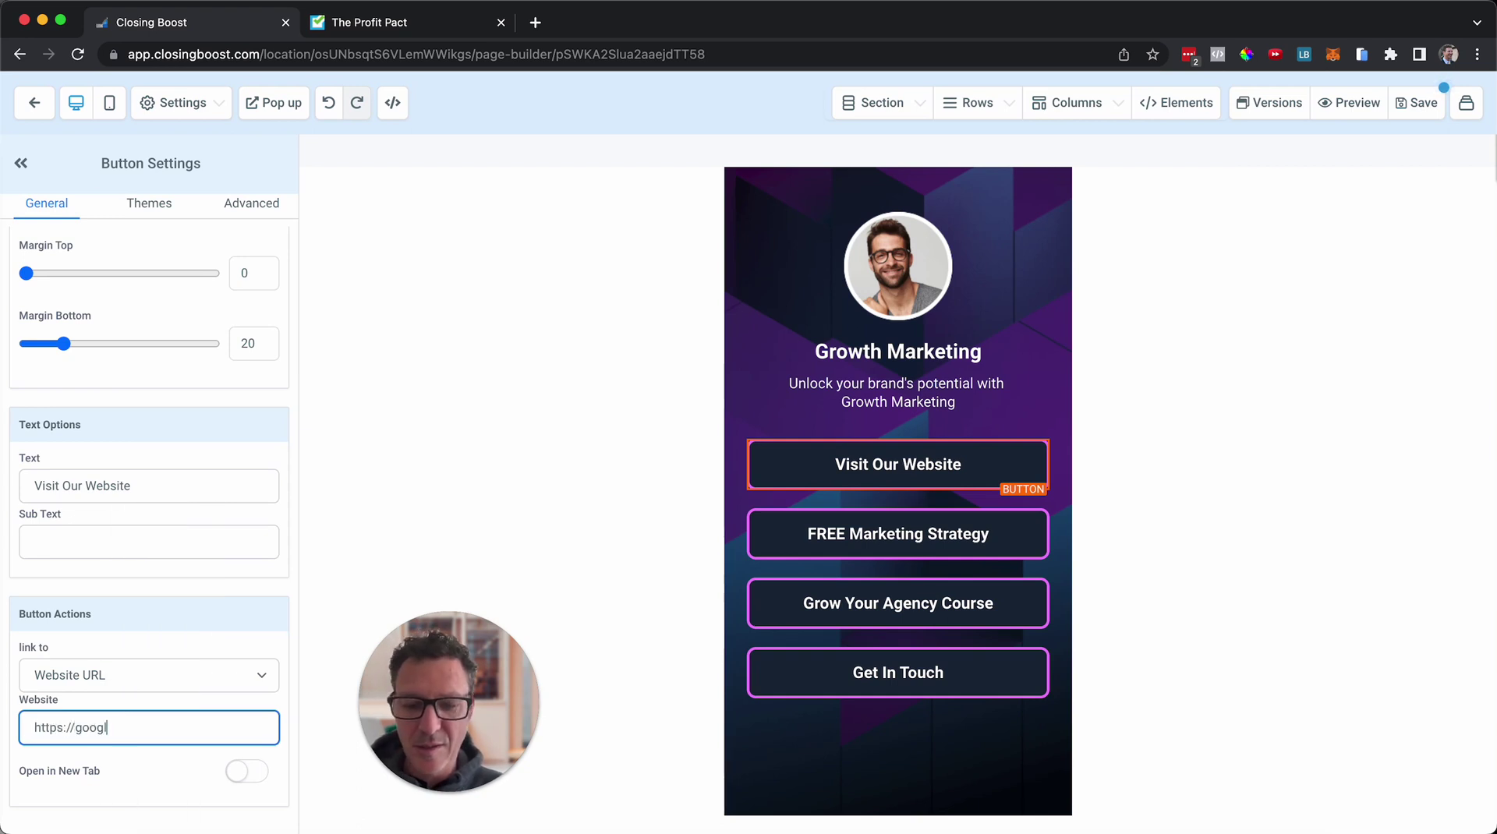
pyautogui.write('e.com')
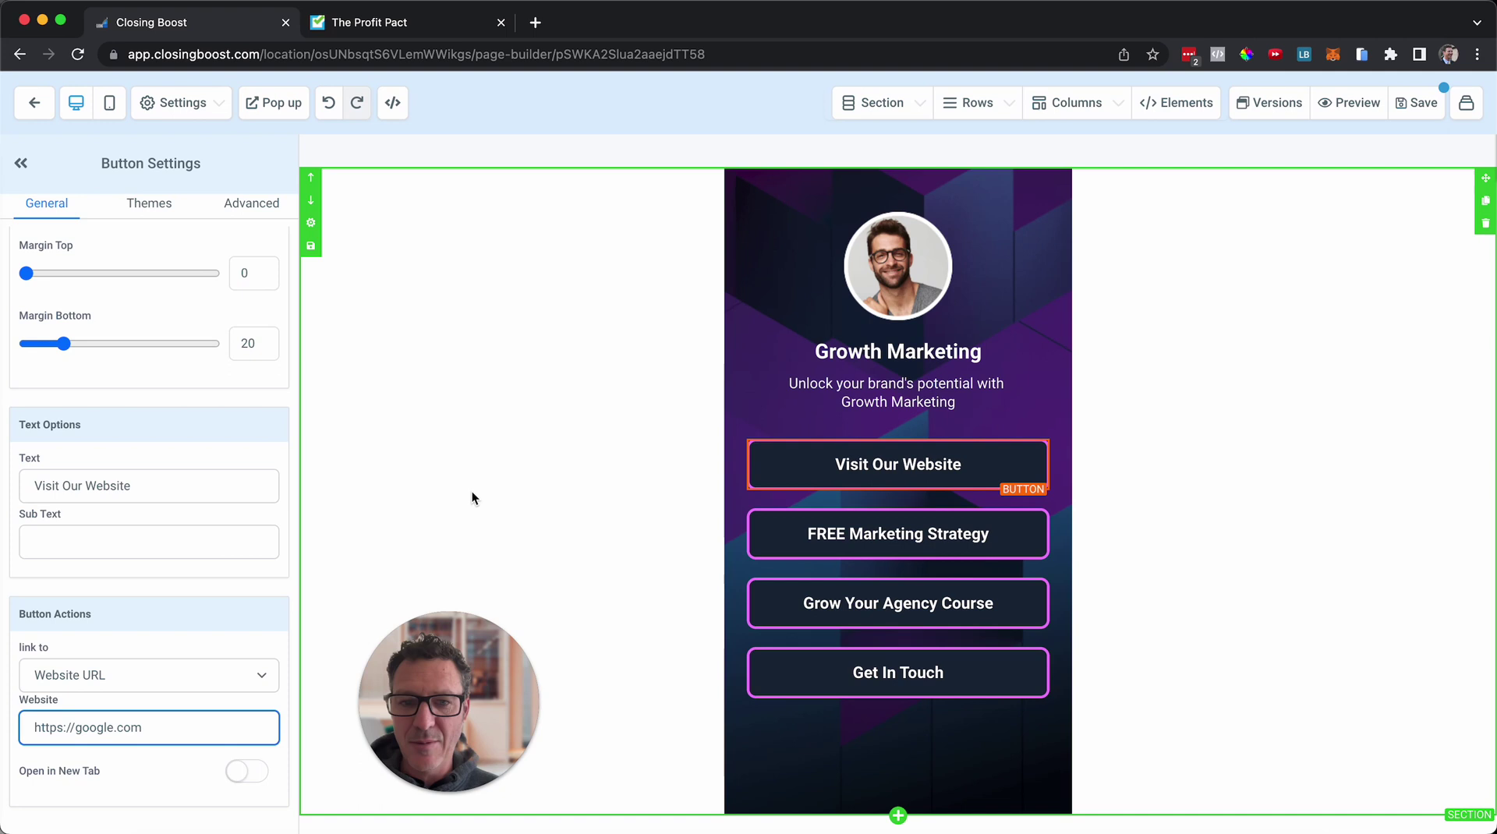
pyautogui.click(471, 492)
pyautogui.click(774, 532)
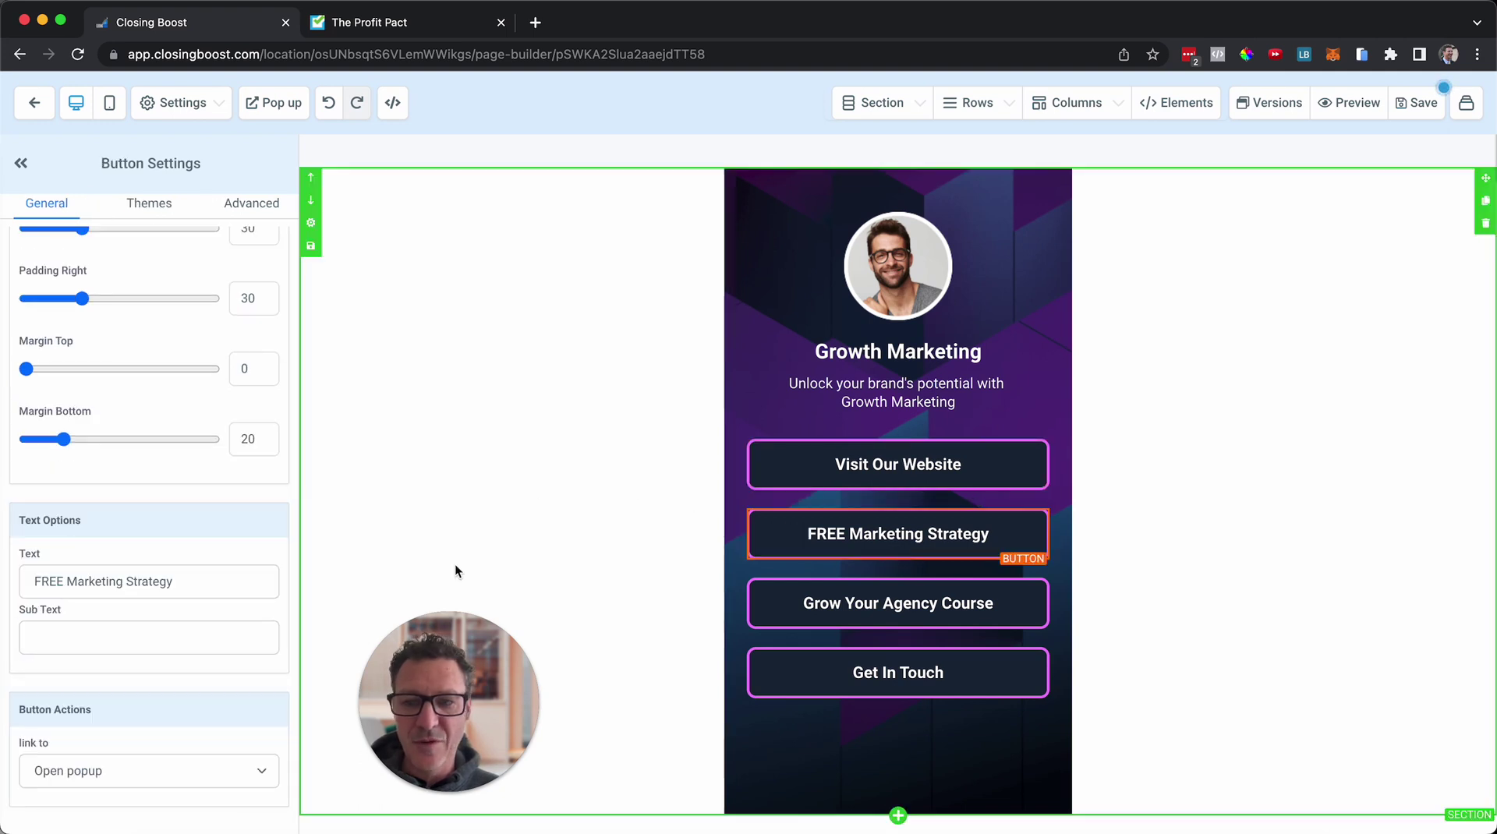
pyautogui.click(121, 772)
pyautogui.click(117, 791)
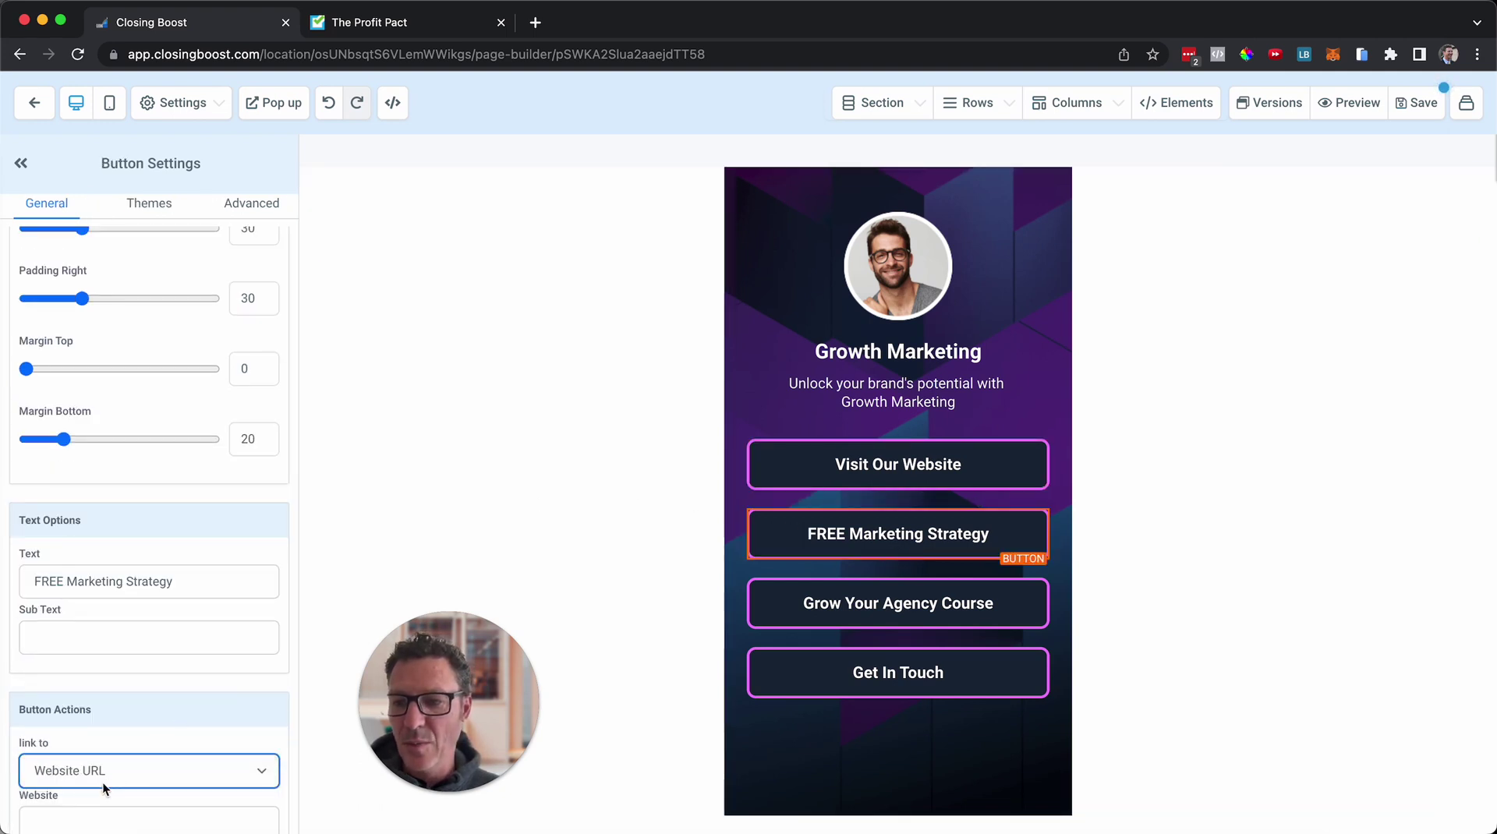
pyautogui.scroll(-1, 101, 783)
pyautogui.click(94, 790)
pyautogui.write('htt')
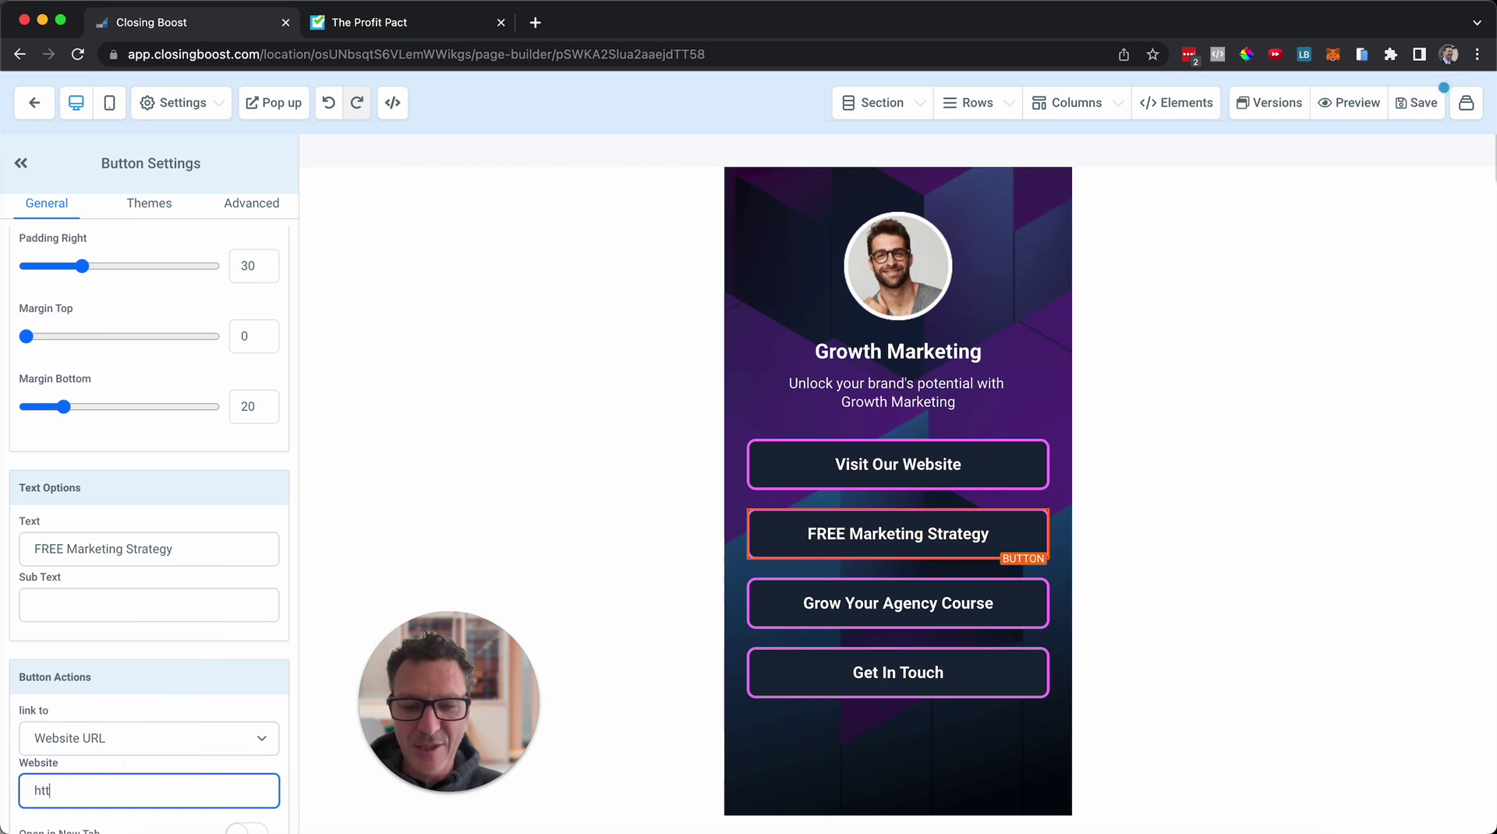
pyautogui.write('ps://thep')
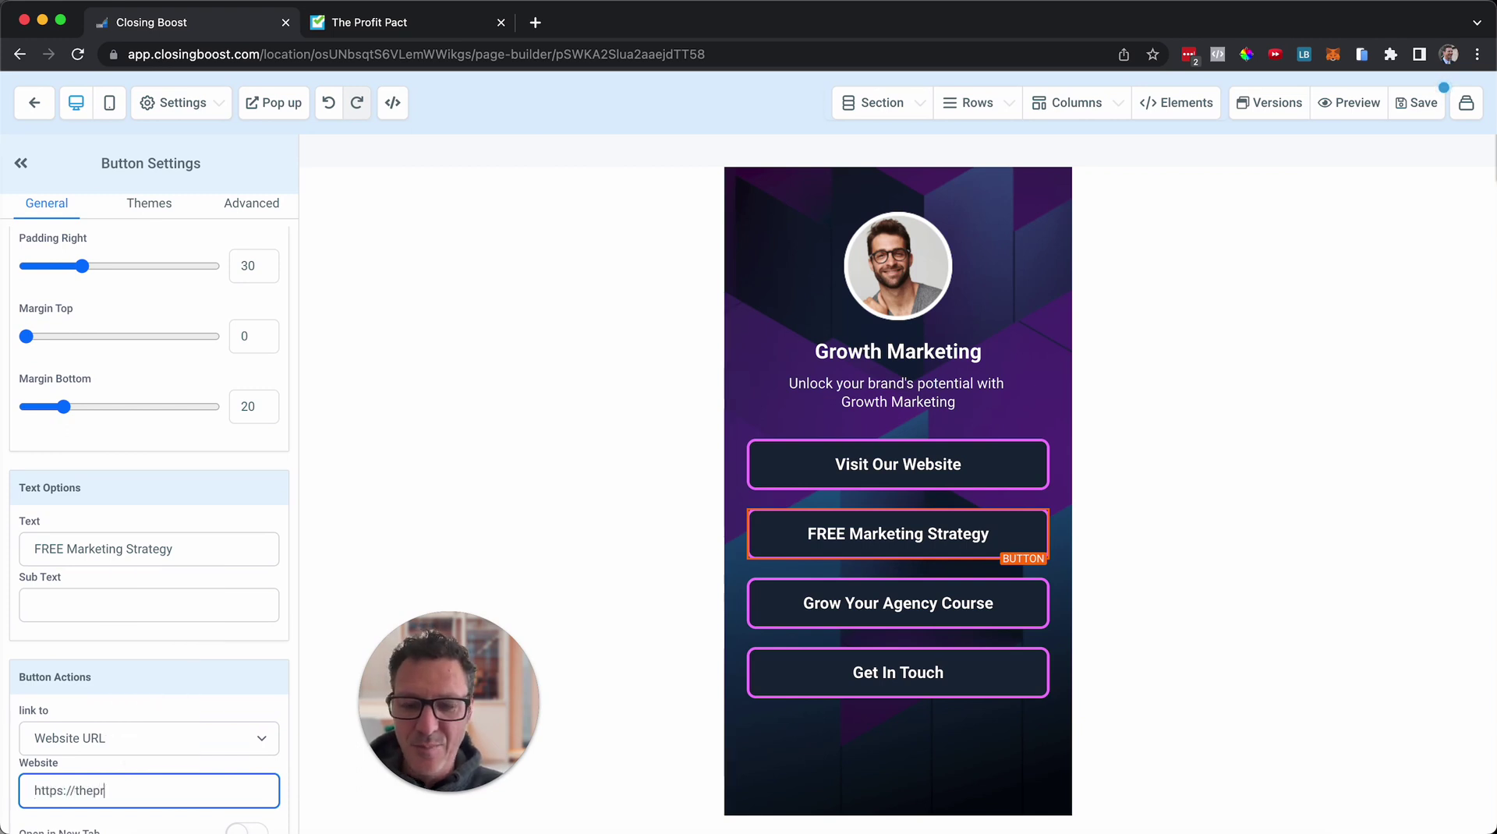
pyautogui.write('r')
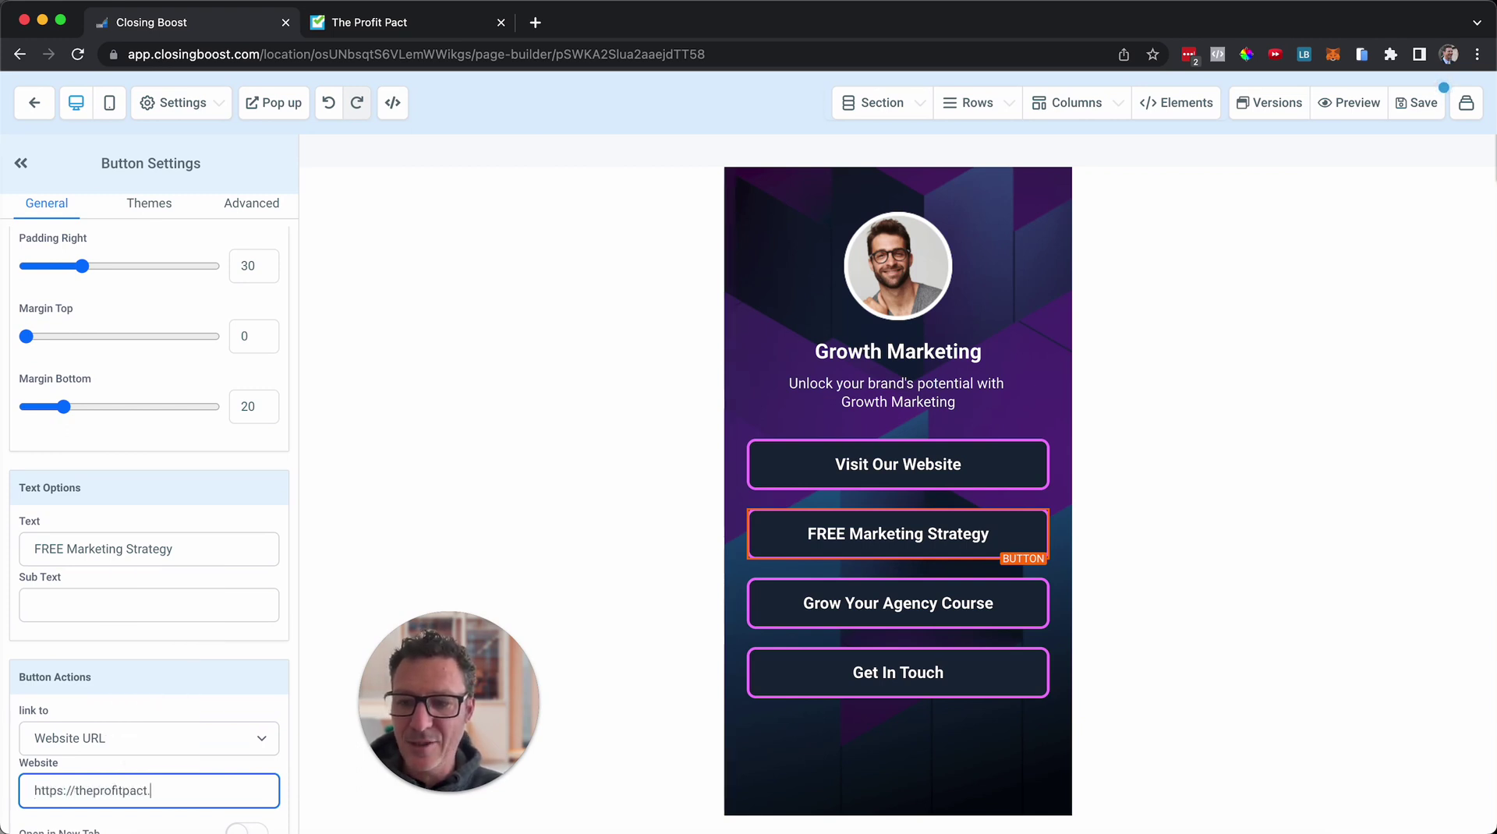
pyautogui.write('com')
pyautogui.click(475, 540)
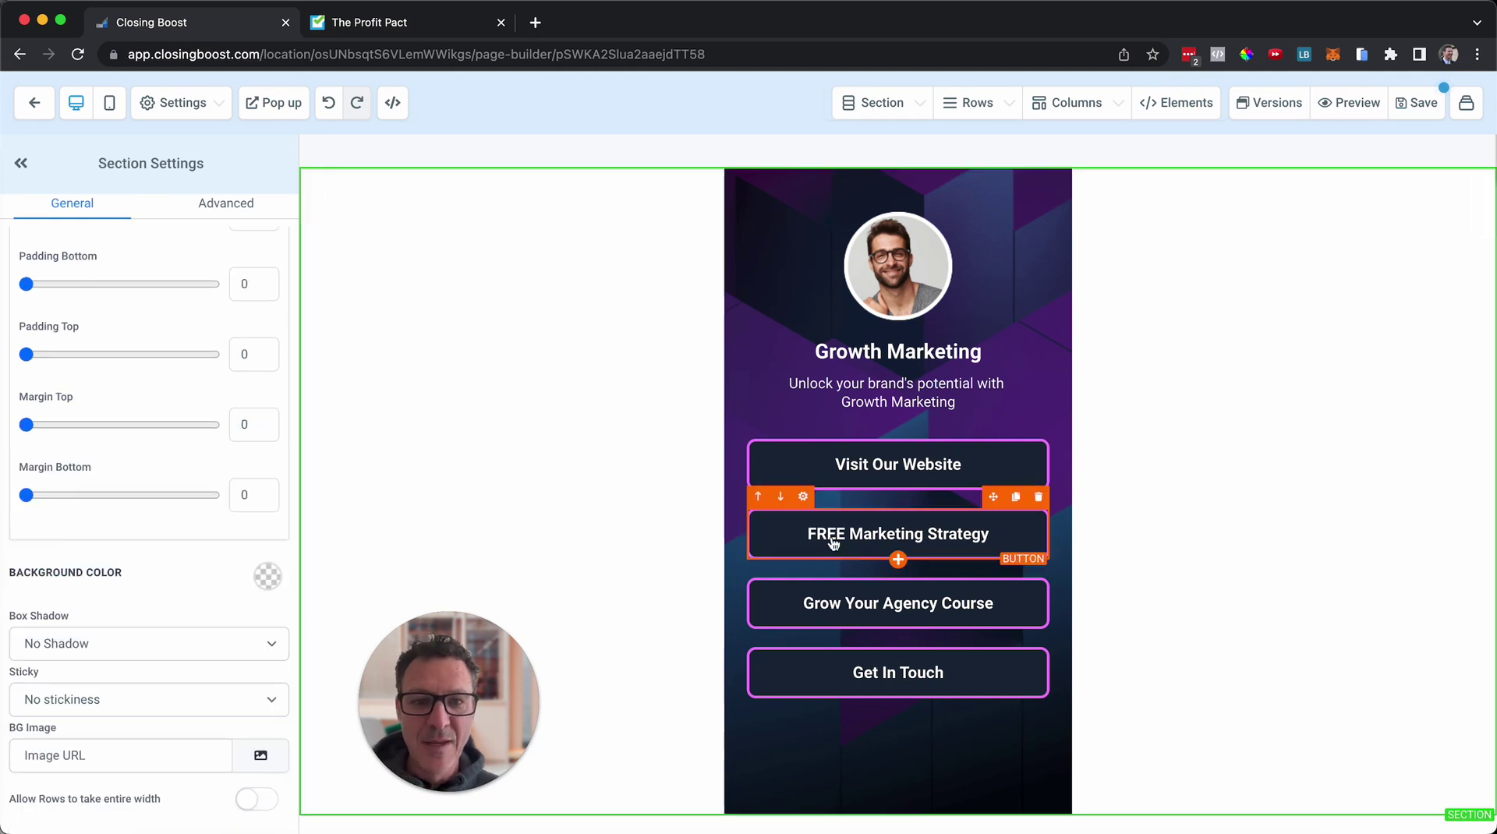
# Change the second button's label to 'Free Build & Scale SAAS/SMMA'
pyautogui.click(833, 544)
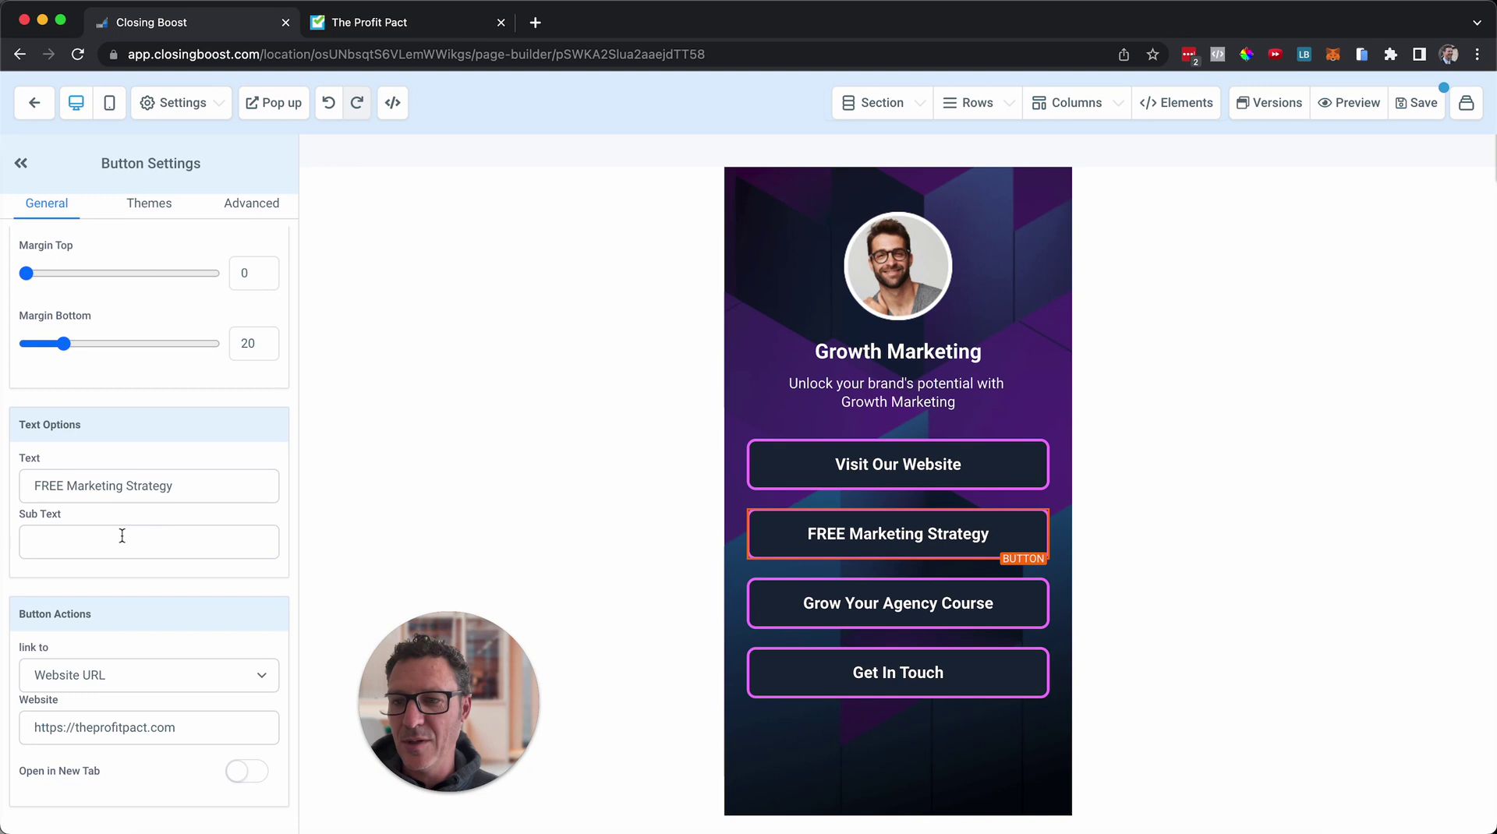
pyautogui.click(199, 477)
pyautogui.press('super+a')
pyautogui.write('F')
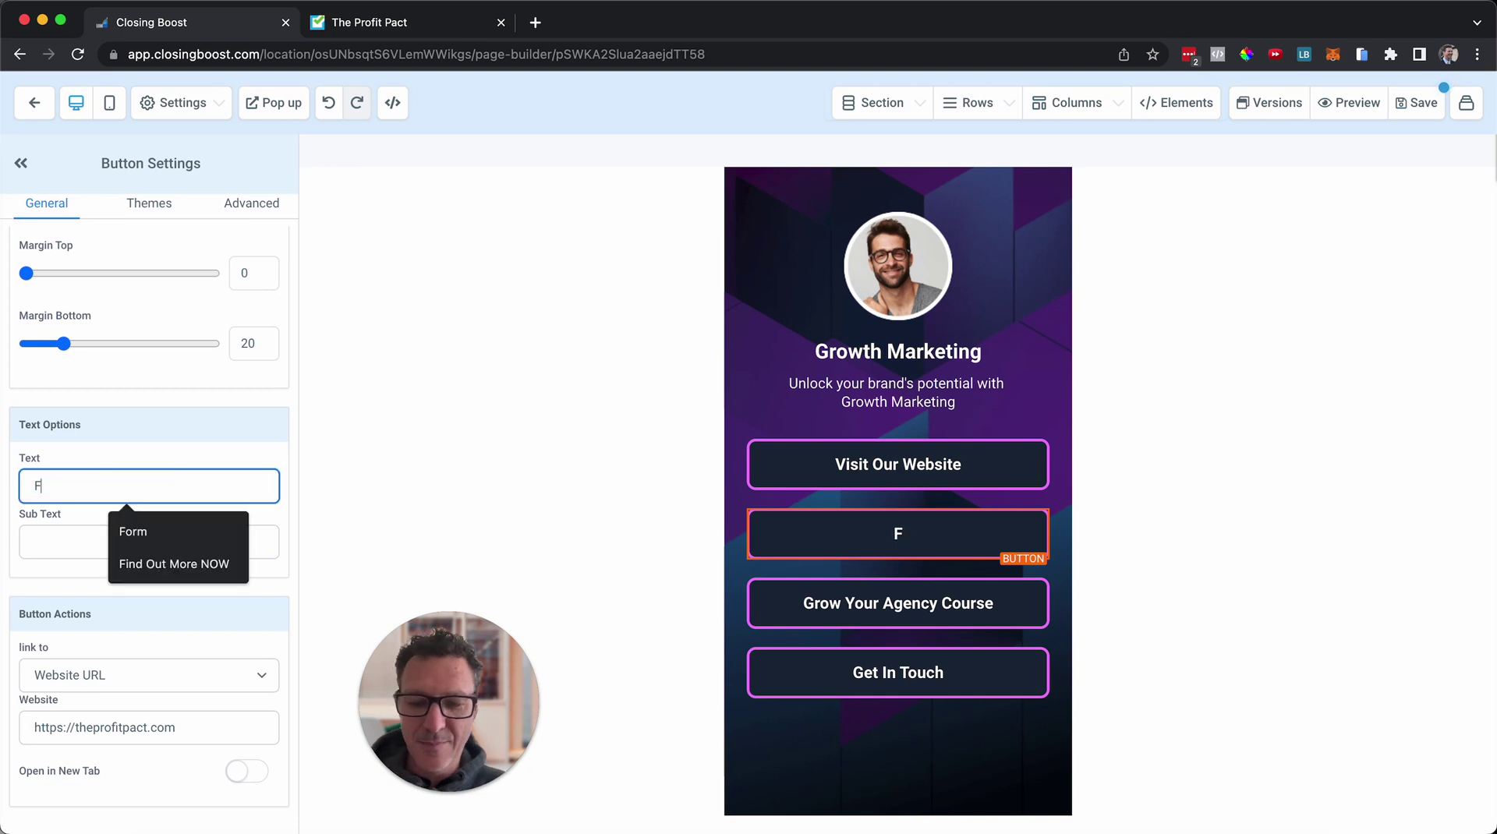
pyautogui.write('re')
pyautogui.write('e Bui')
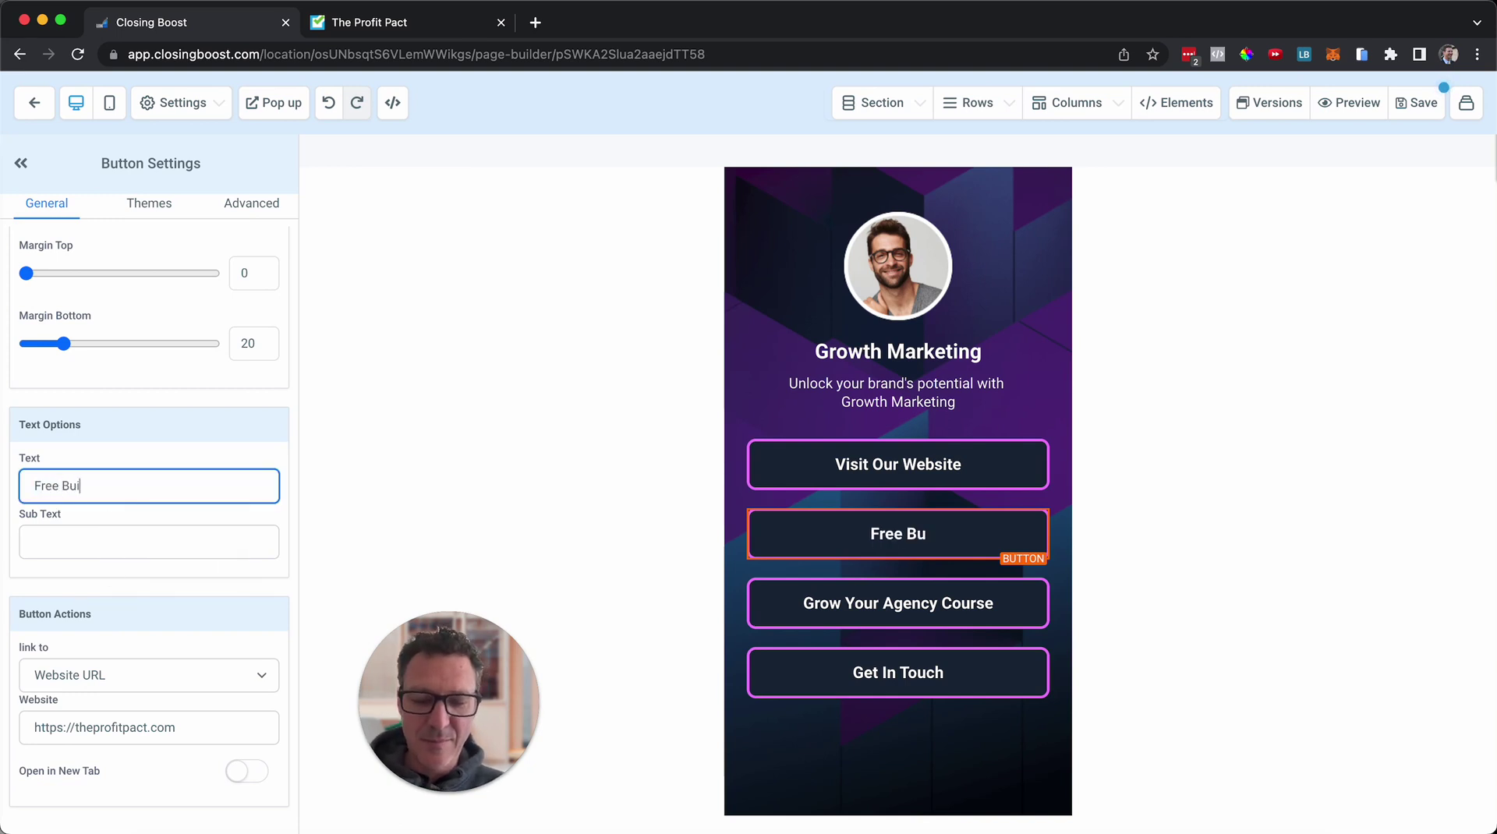
pyautogui.write('ld and Scalle')
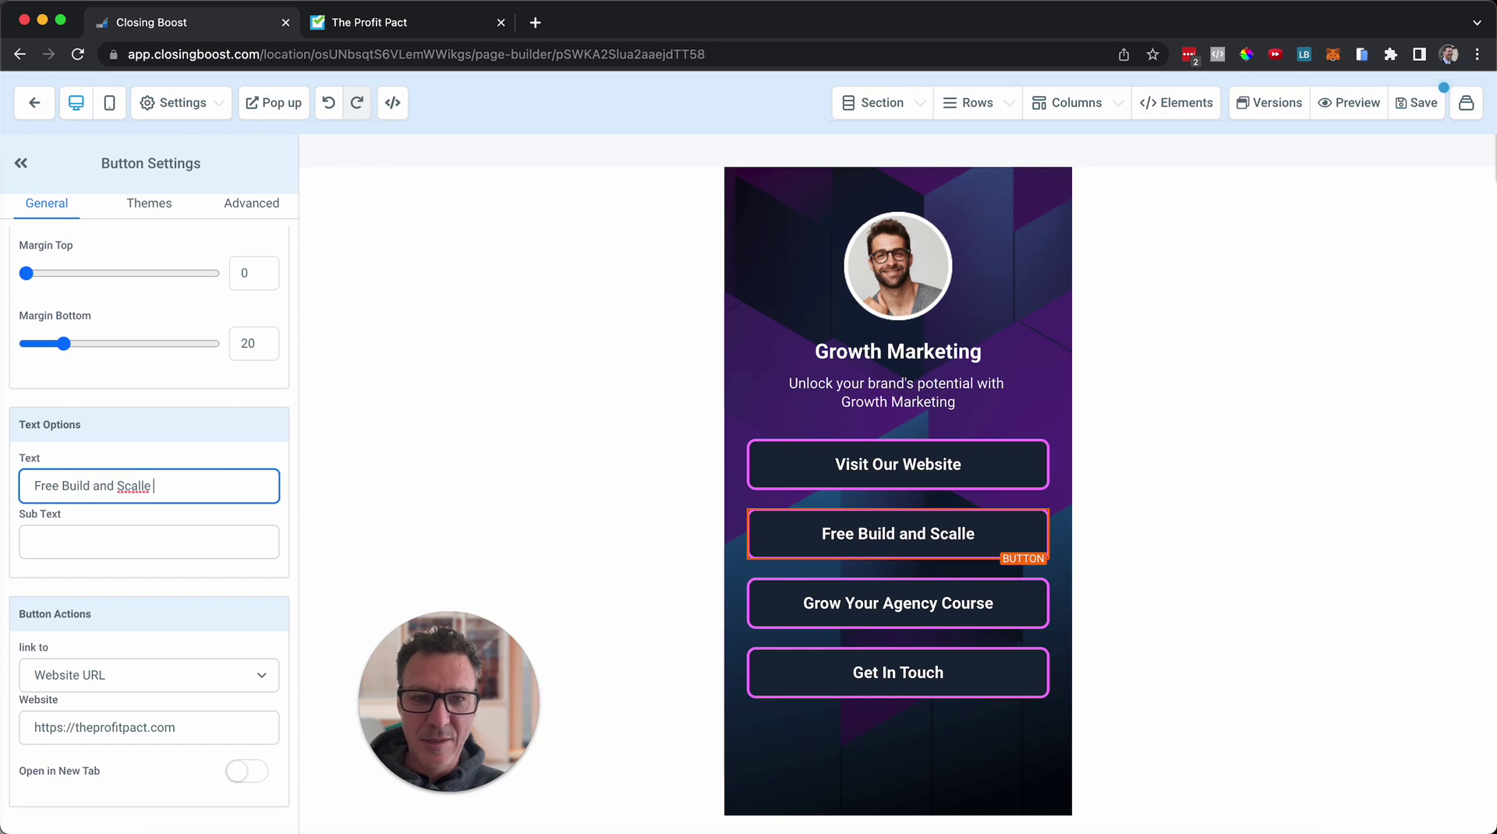
pyautogui.write(' S')
pyautogui.press('BackSpace')
pyautogui.press('BackSpace')
pyautogui.press('BackSpace')
pyautogui.press('BackSpace')
pyautogui.write('e S')
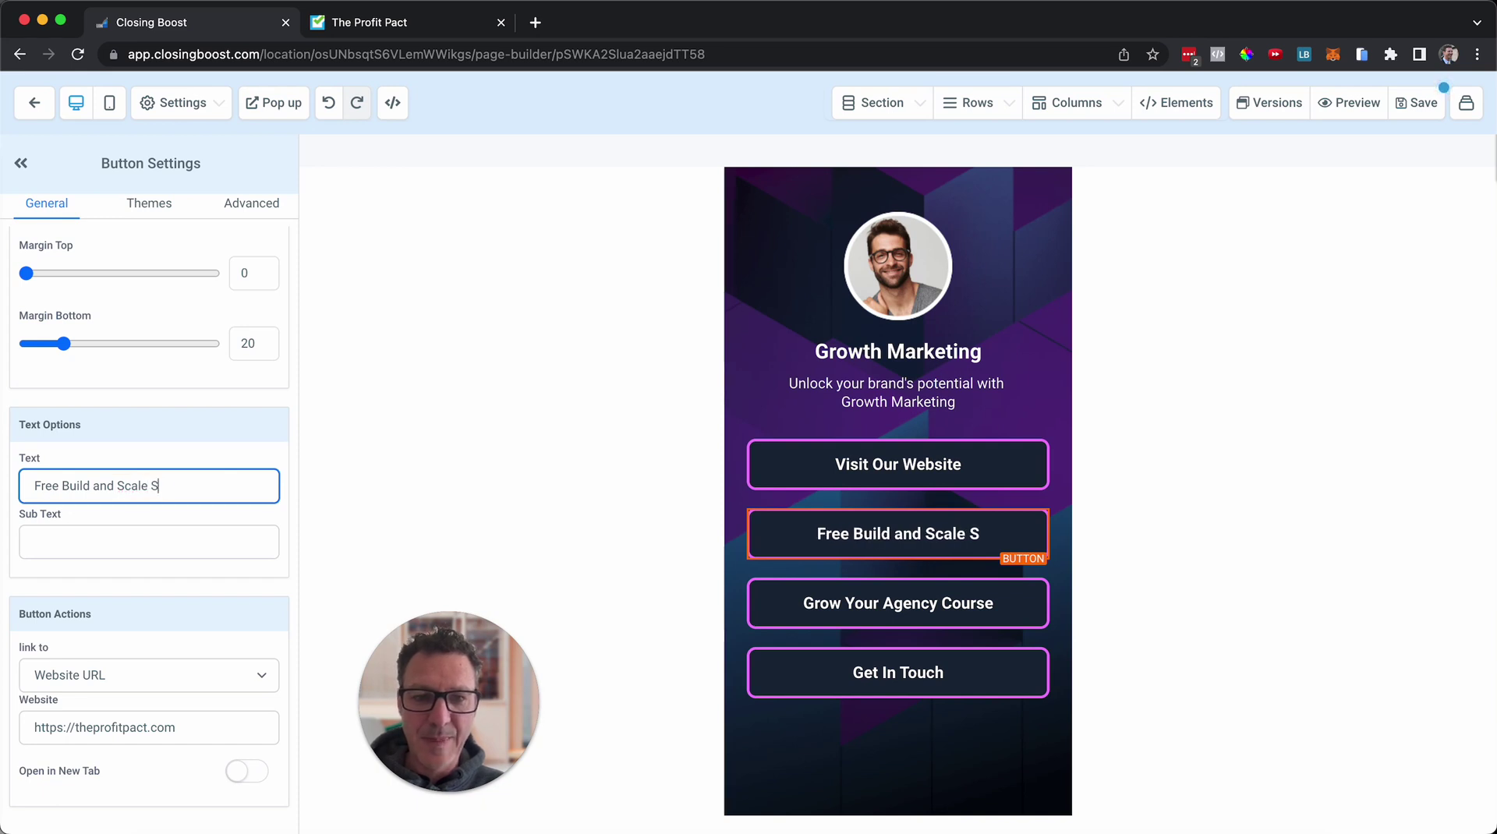
pyautogui.write('AAS /')
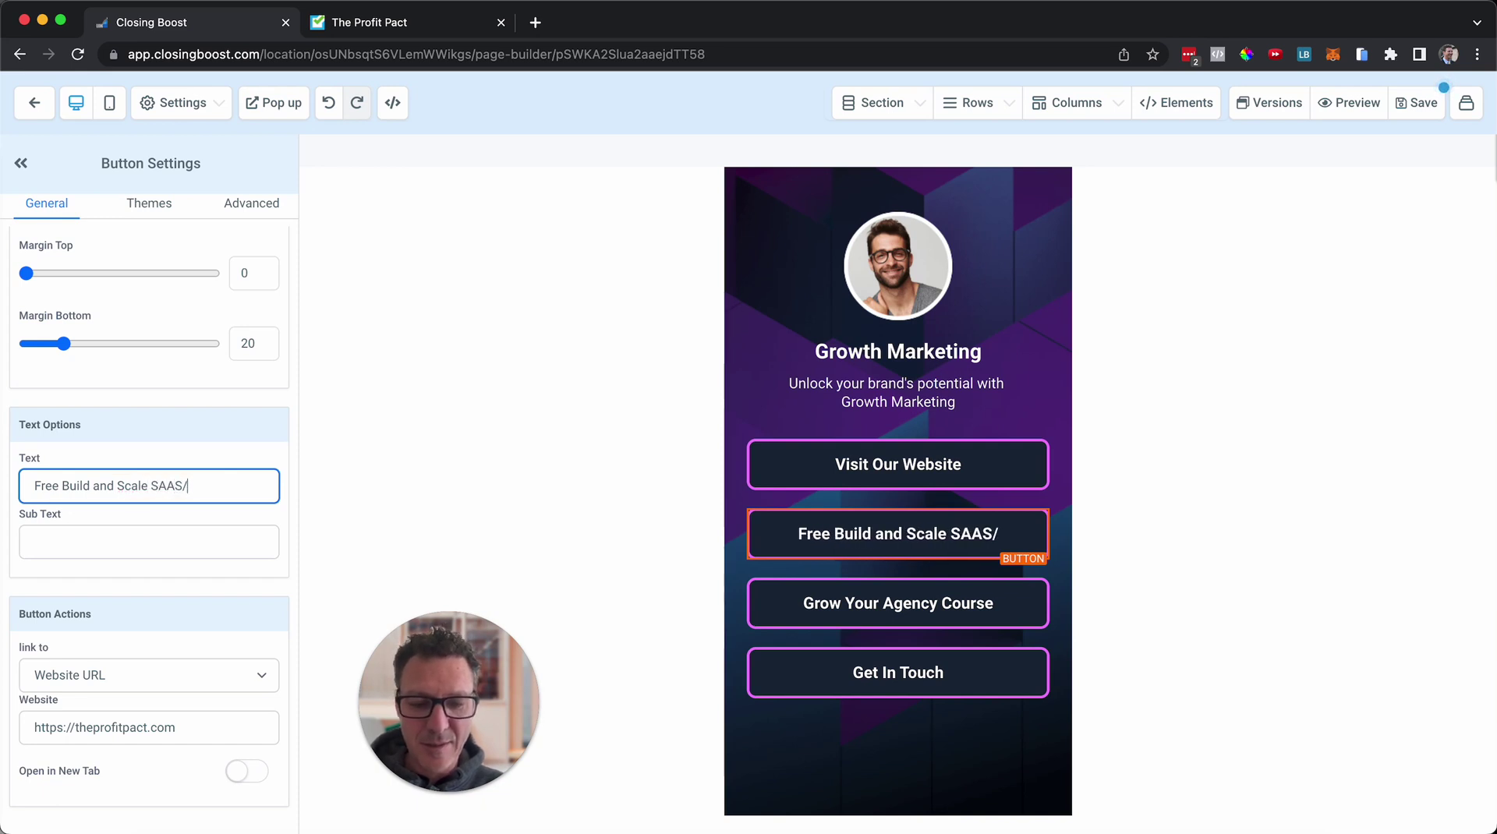
pyautogui.write('SMMA')
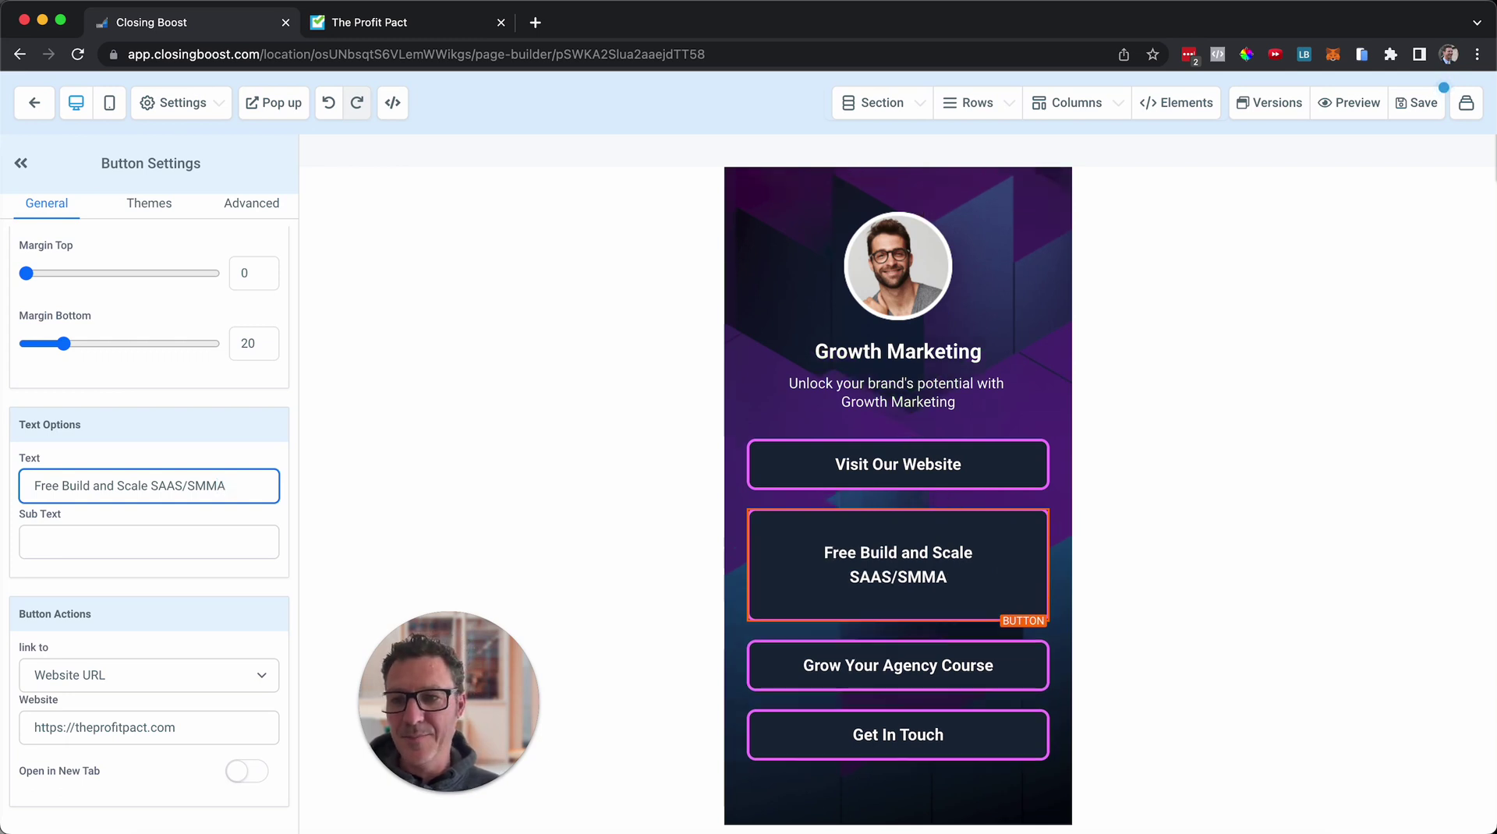
pyautogui.press('BackSpace')
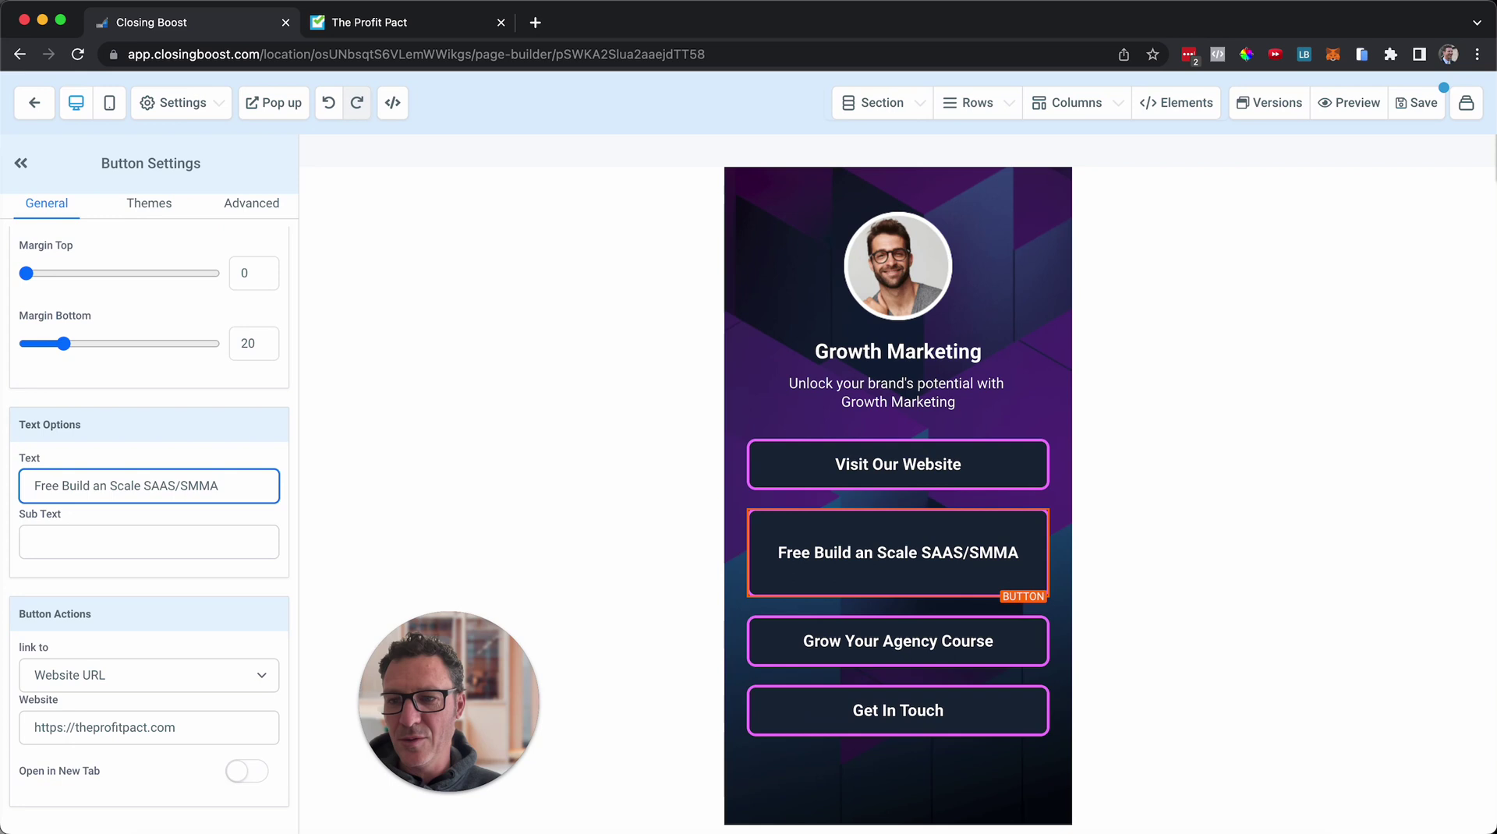
pyautogui.press('BackSpace')
pyautogui.press('BackSpace')
pyautogui.write('&')
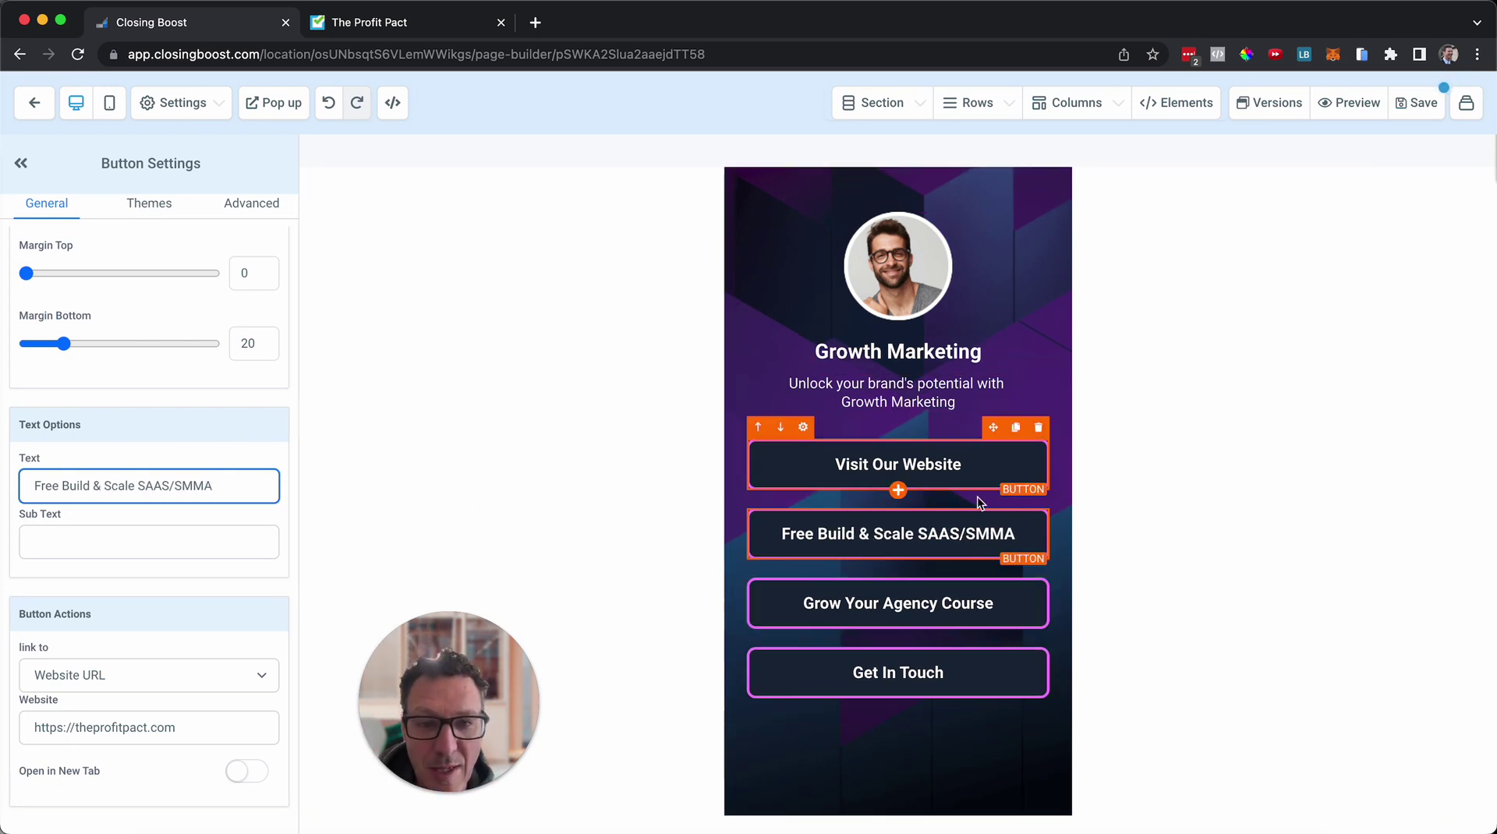
# Save the Growth Marketing page and preview it in the mobile phone simulator
pyautogui.click(1421, 104)
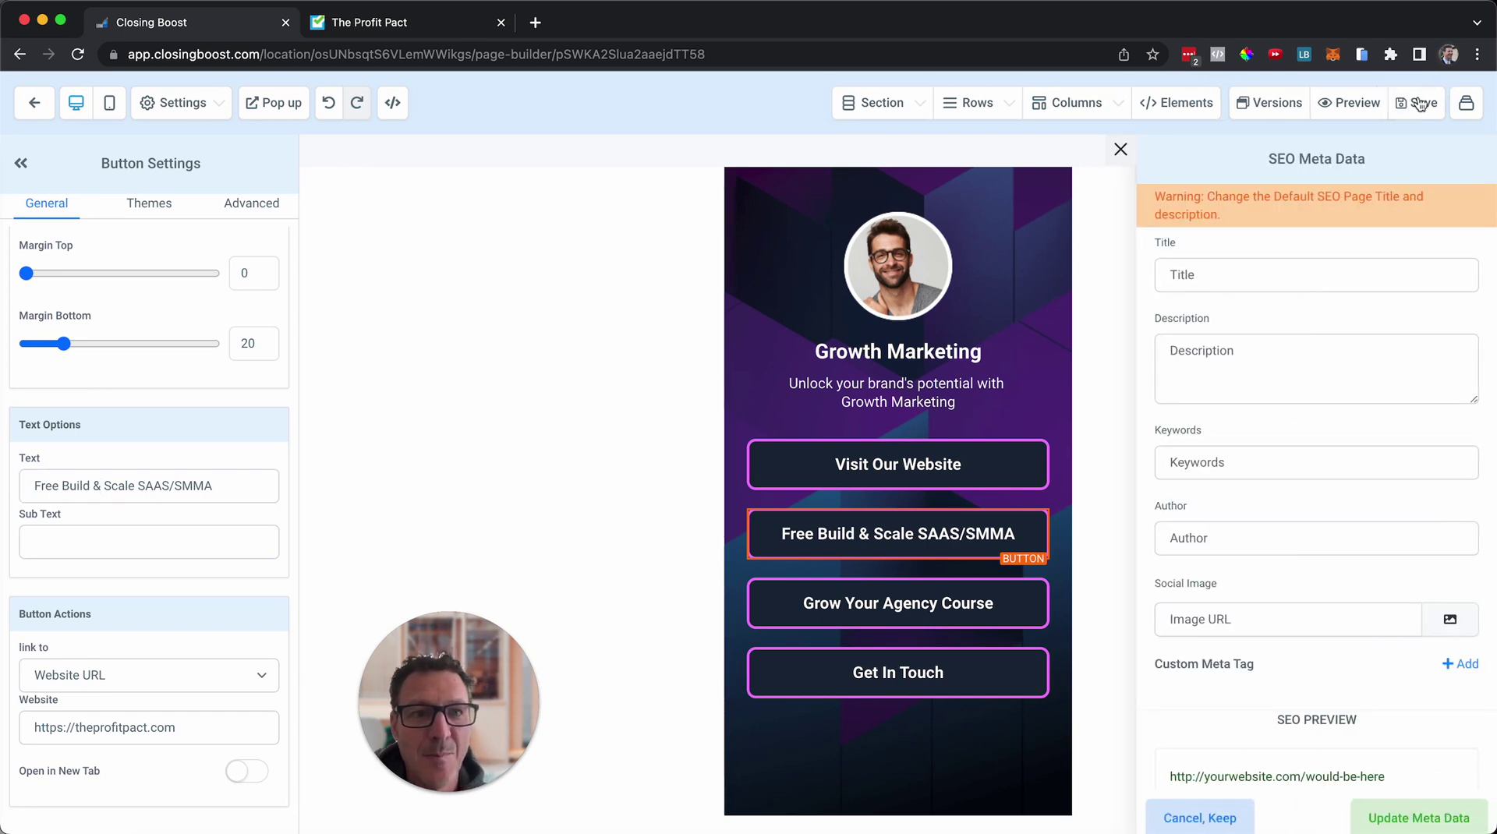
pyautogui.click(1358, 103)
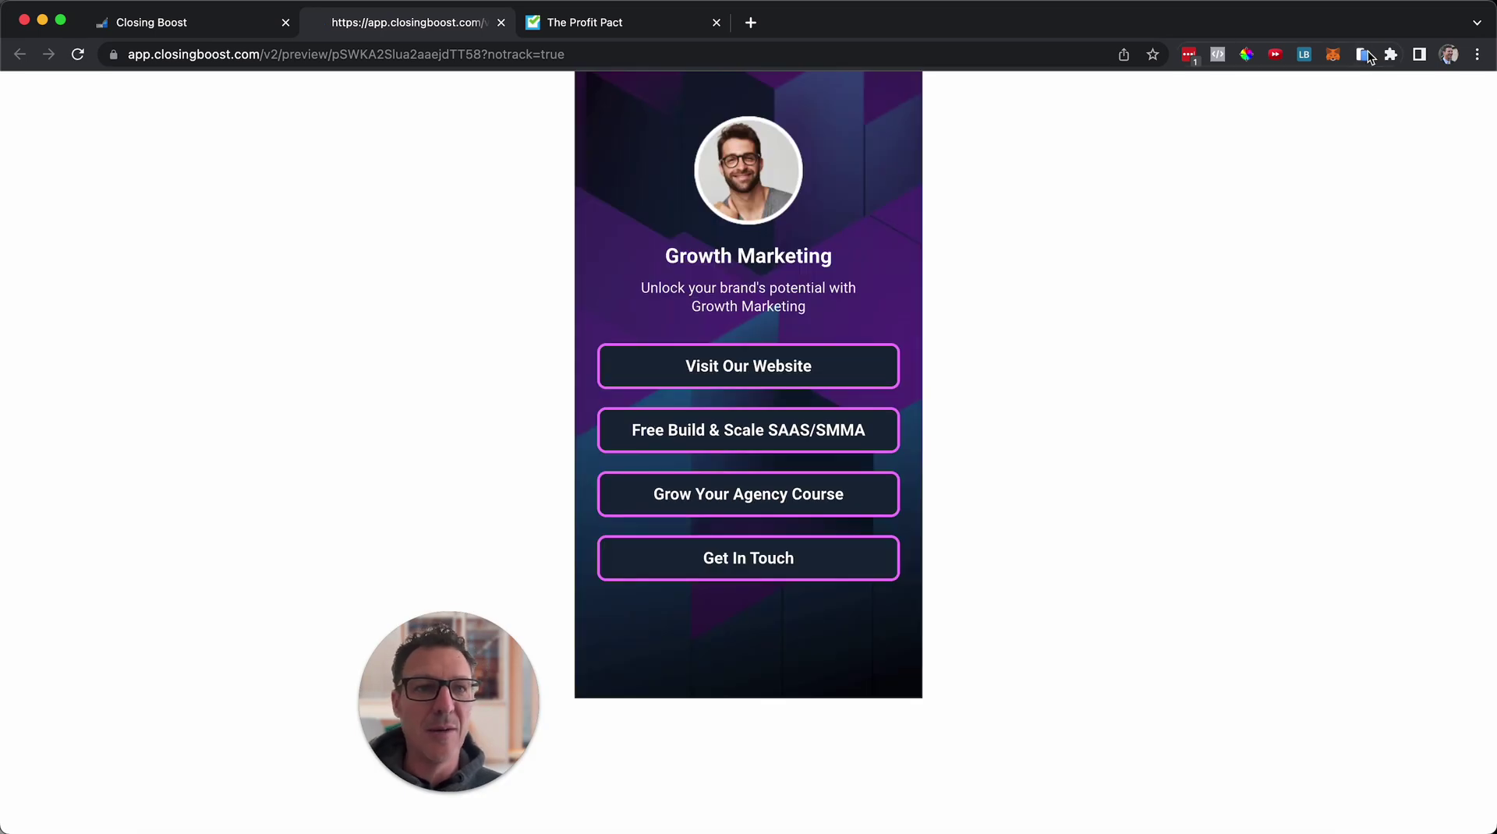
pyautogui.click(1363, 54)
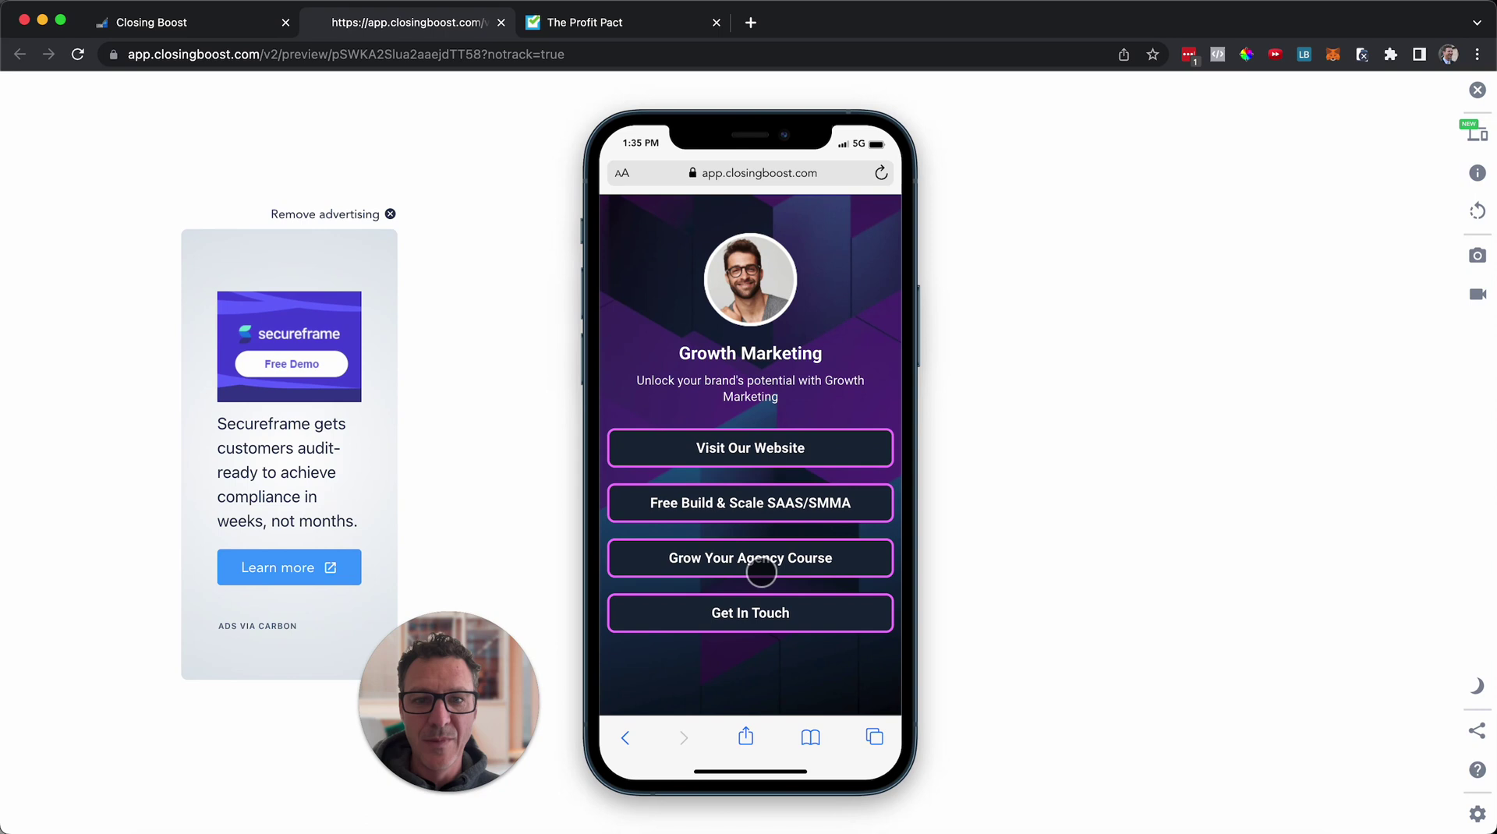
pyautogui.scroll(-1, 762, 569)
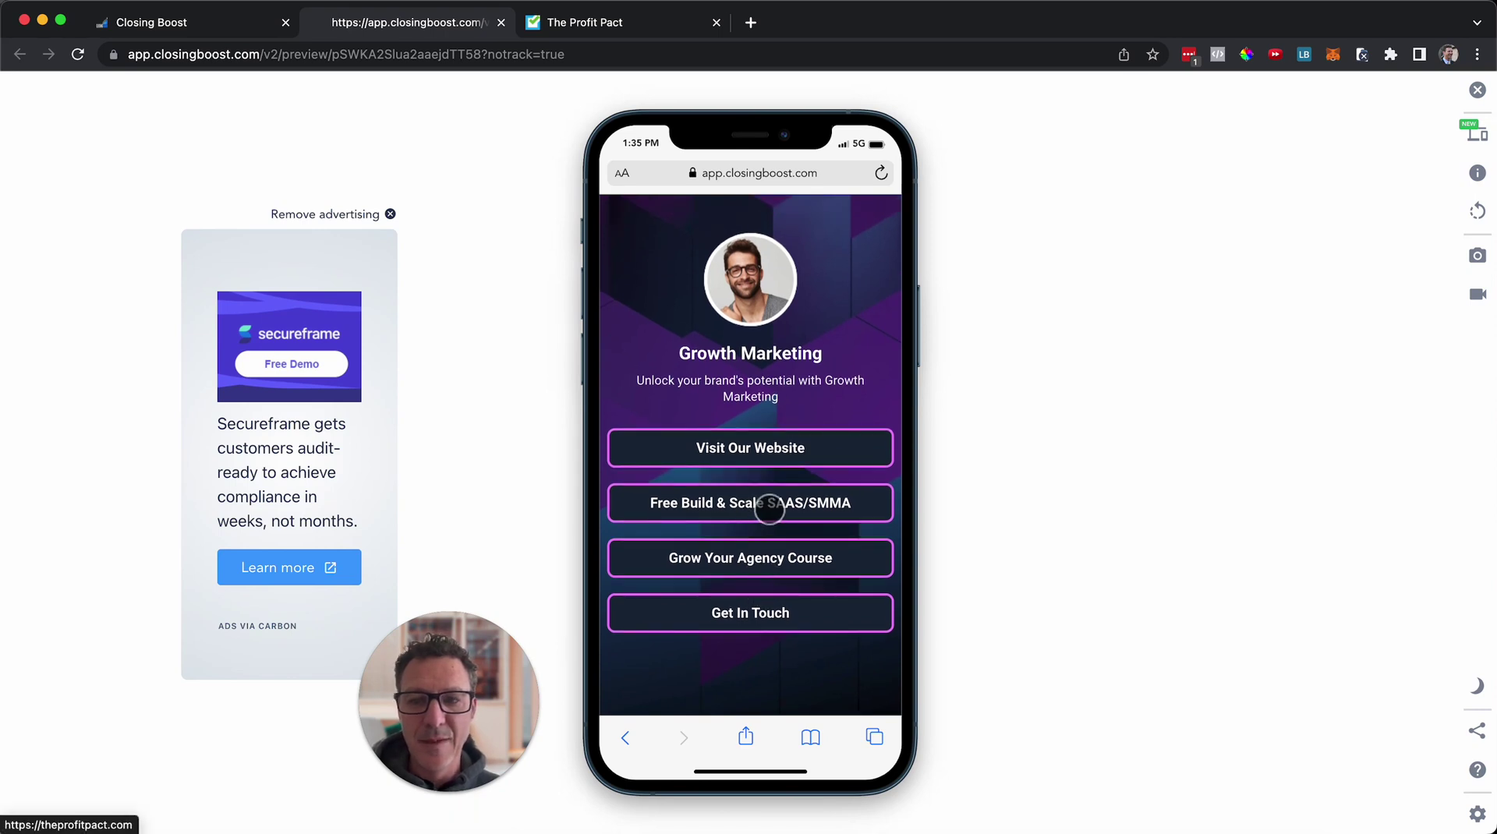
# Confirm the Free Build & Scale SAAS/SMMA button opens theprofitpact.com, then return to the preview
pyautogui.click(770, 508)
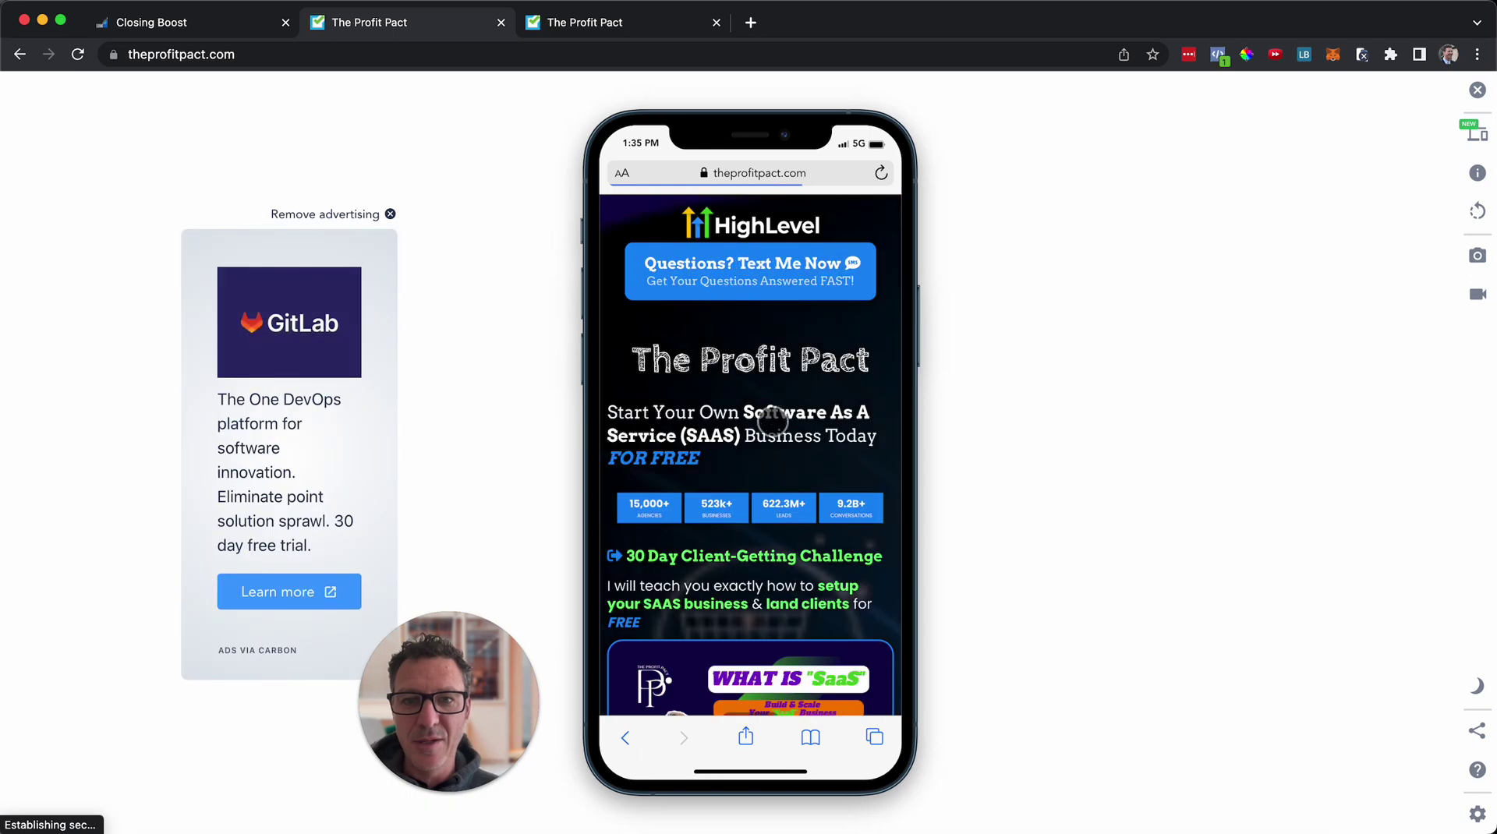
pyautogui.scroll(-2, 772, 425)
pyautogui.scroll(-5, 771, 437)
pyautogui.scroll(-5, 769, 421)
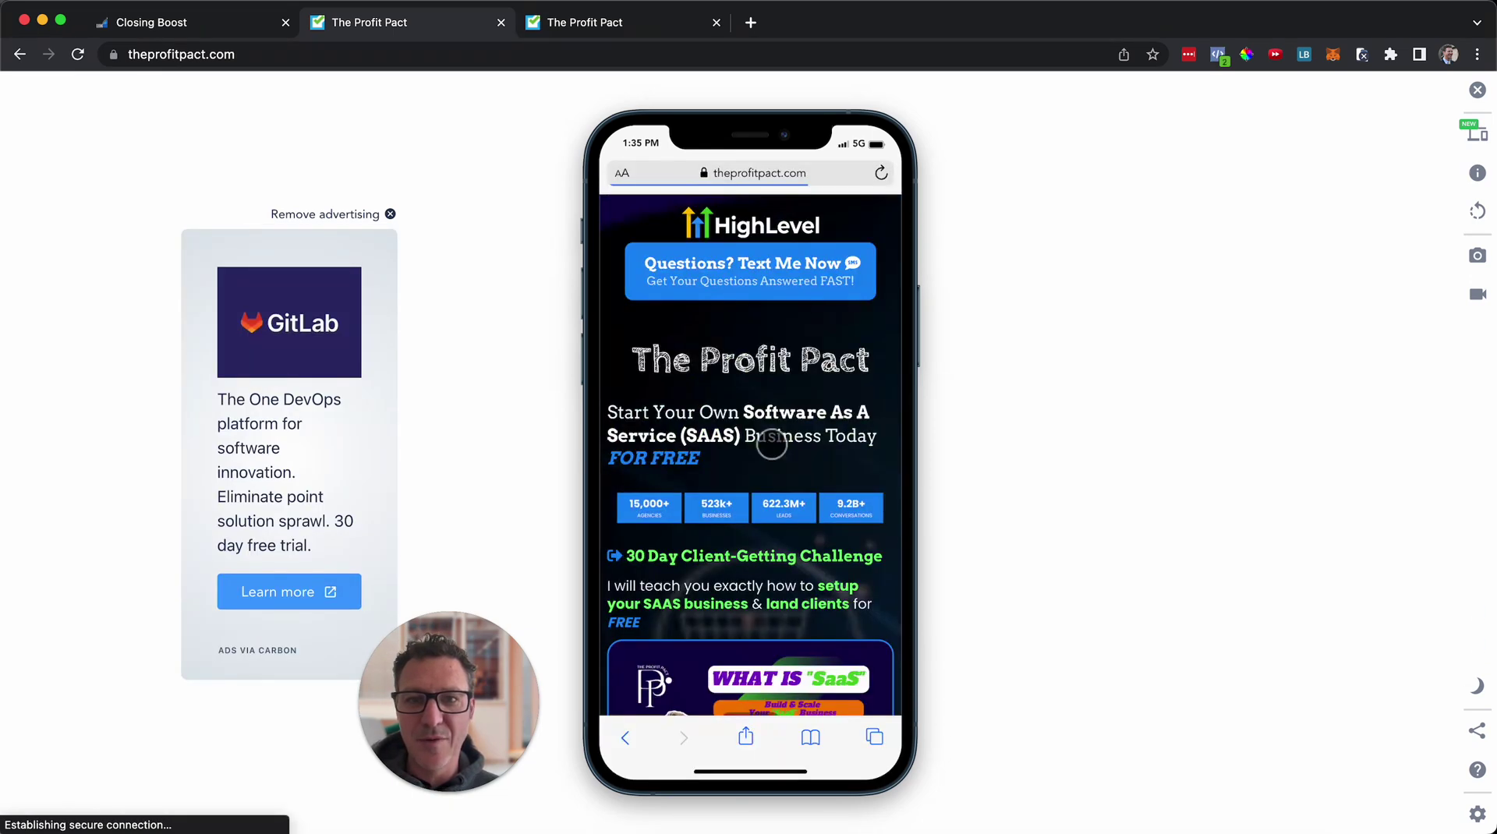
pyautogui.click(20, 53)
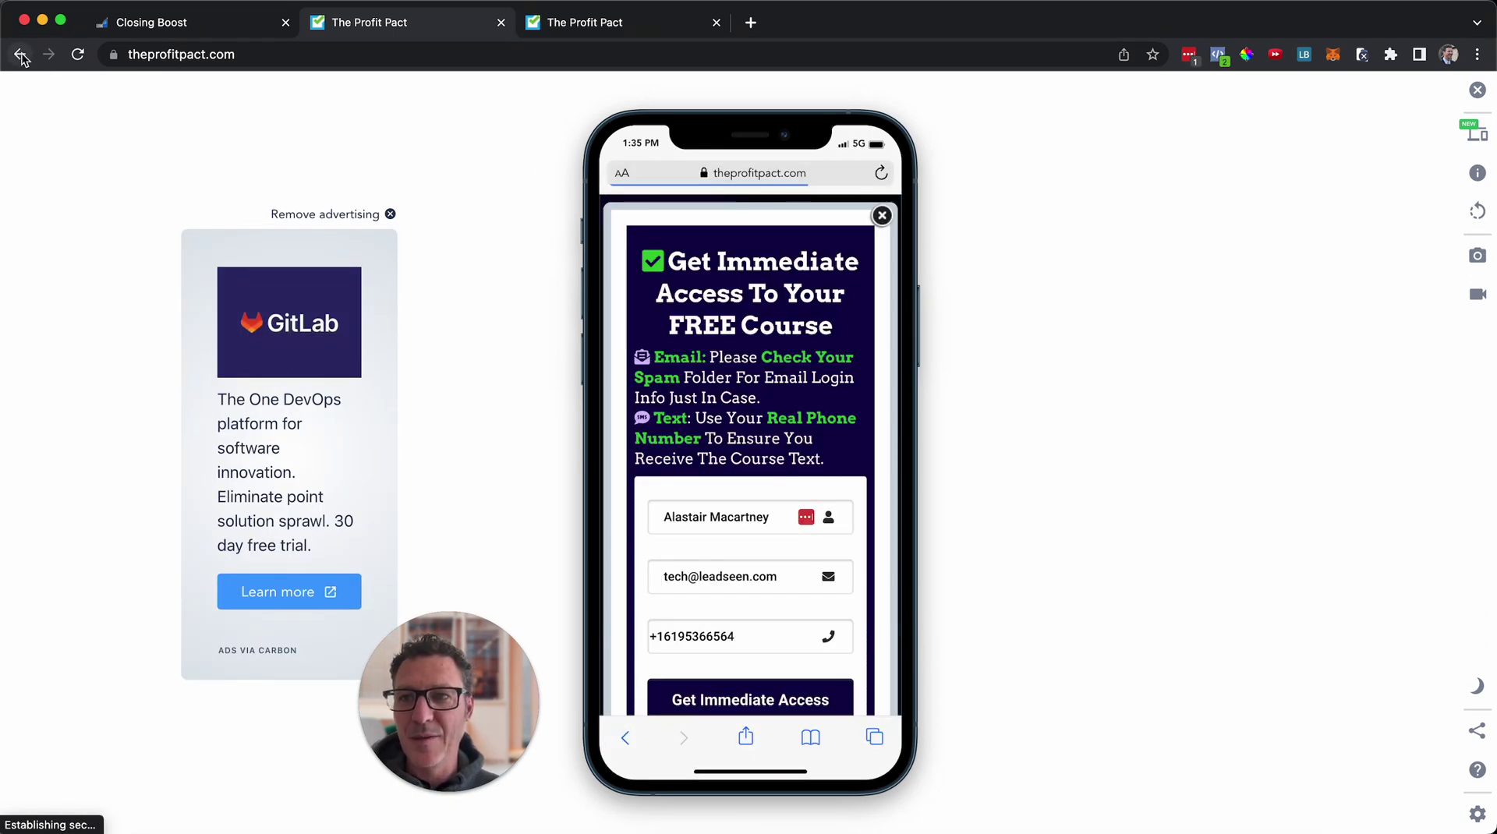
pyautogui.scroll(-1, 770, 489)
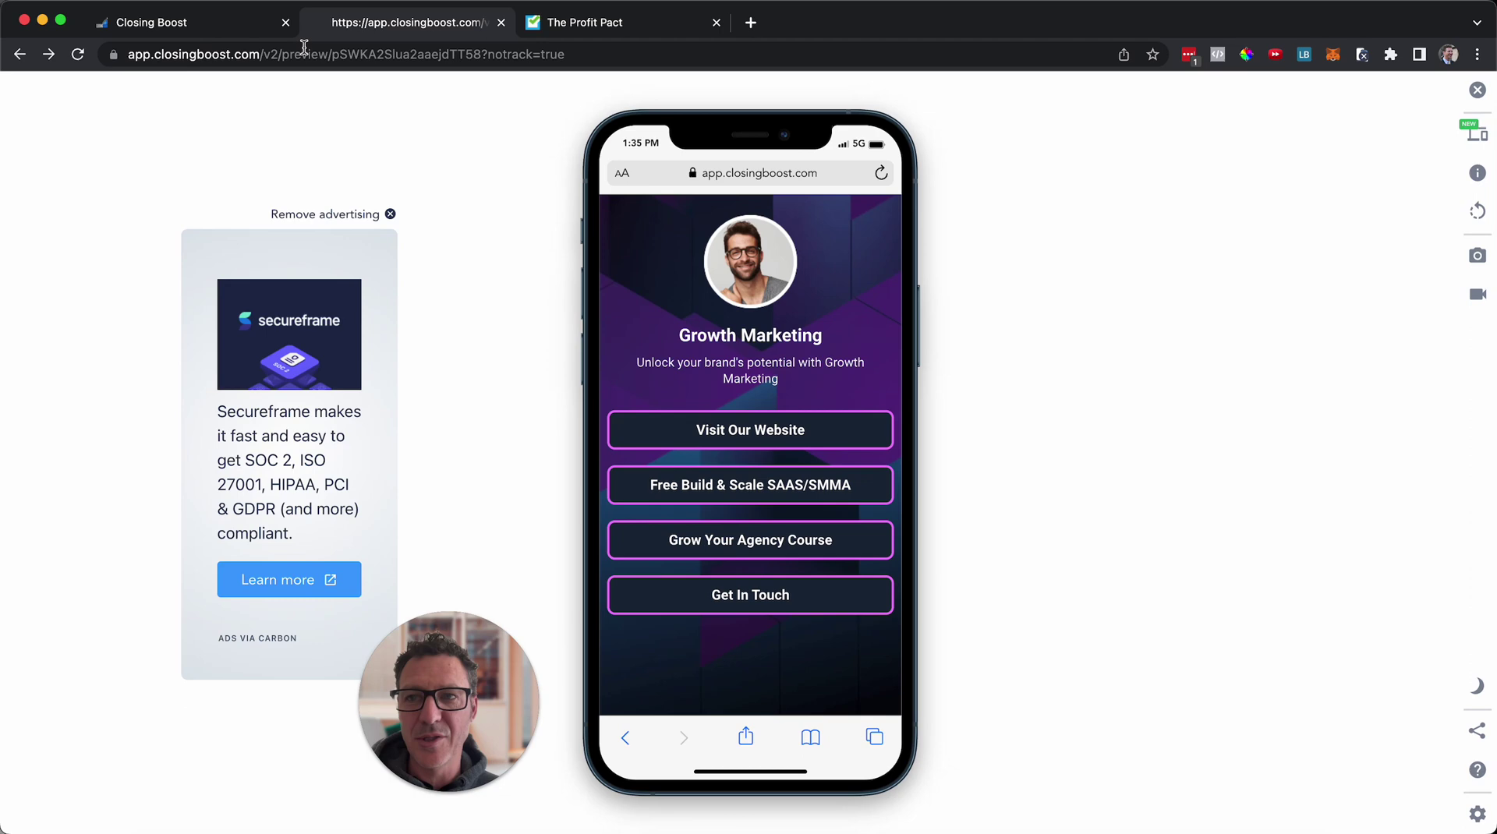
# Switch back to the Closing Boost page builder tab for the Growth Marketing page
pyautogui.click(213, 28)
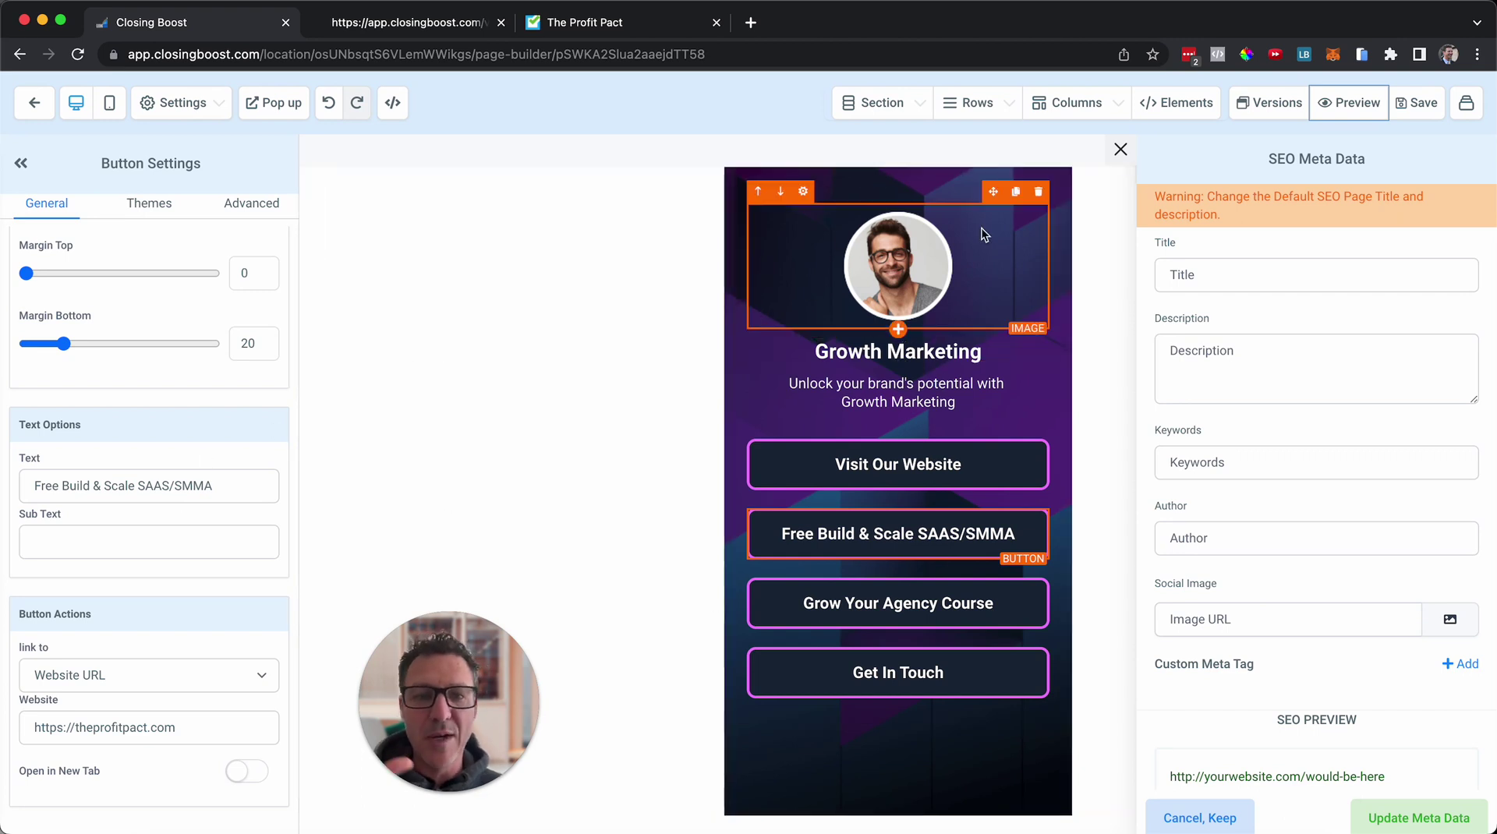
# Close the SEO Meta Data panel on the right of the builder
pyautogui.click(961, 187)
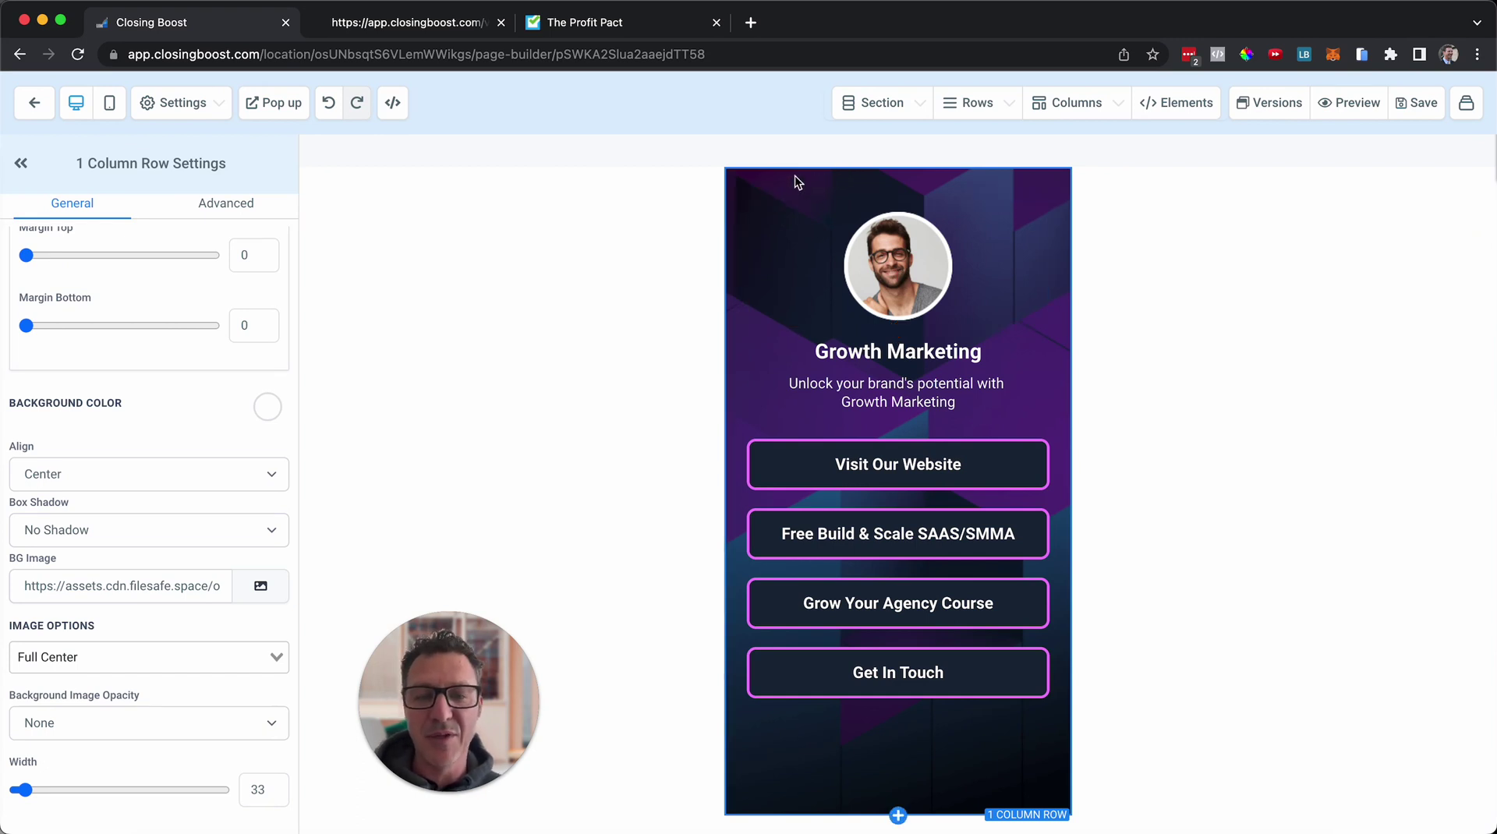
pyautogui.moveTo(897, 602)
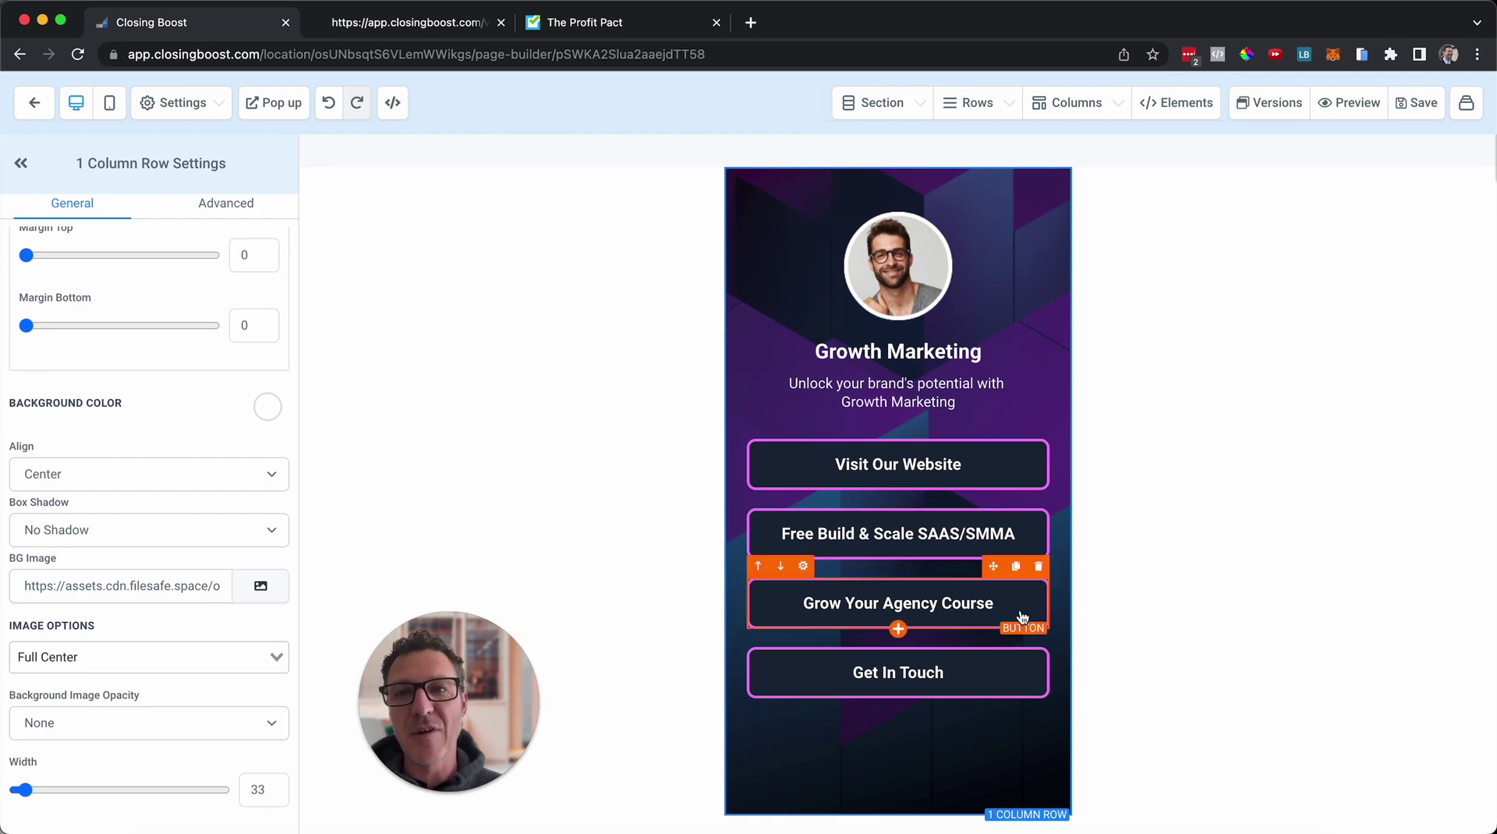
# Switch to The Profit Pact site and close its free course sign-up popup
pyautogui.click(607, 32)
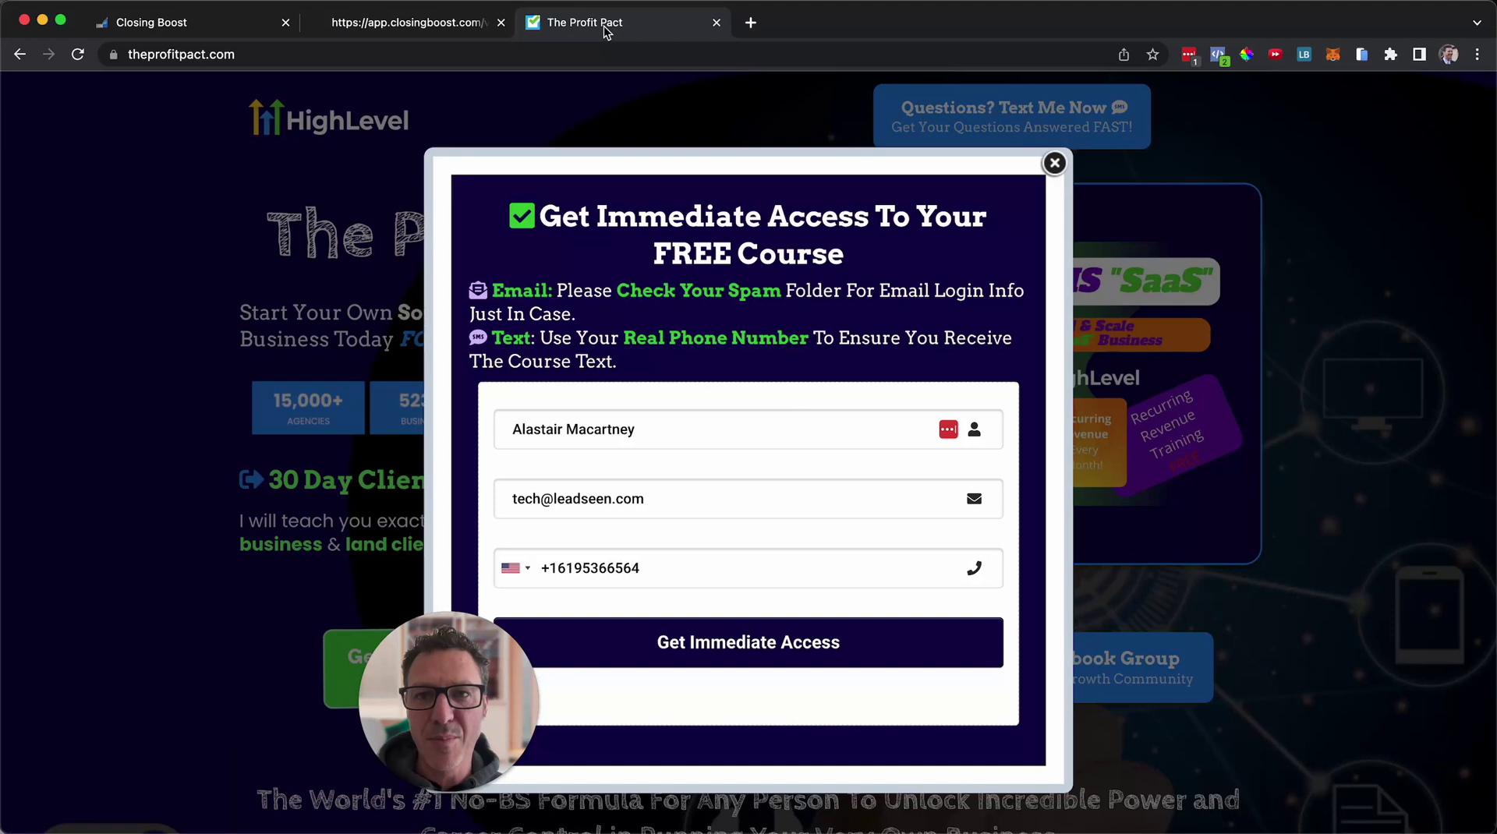
pyautogui.click(1053, 172)
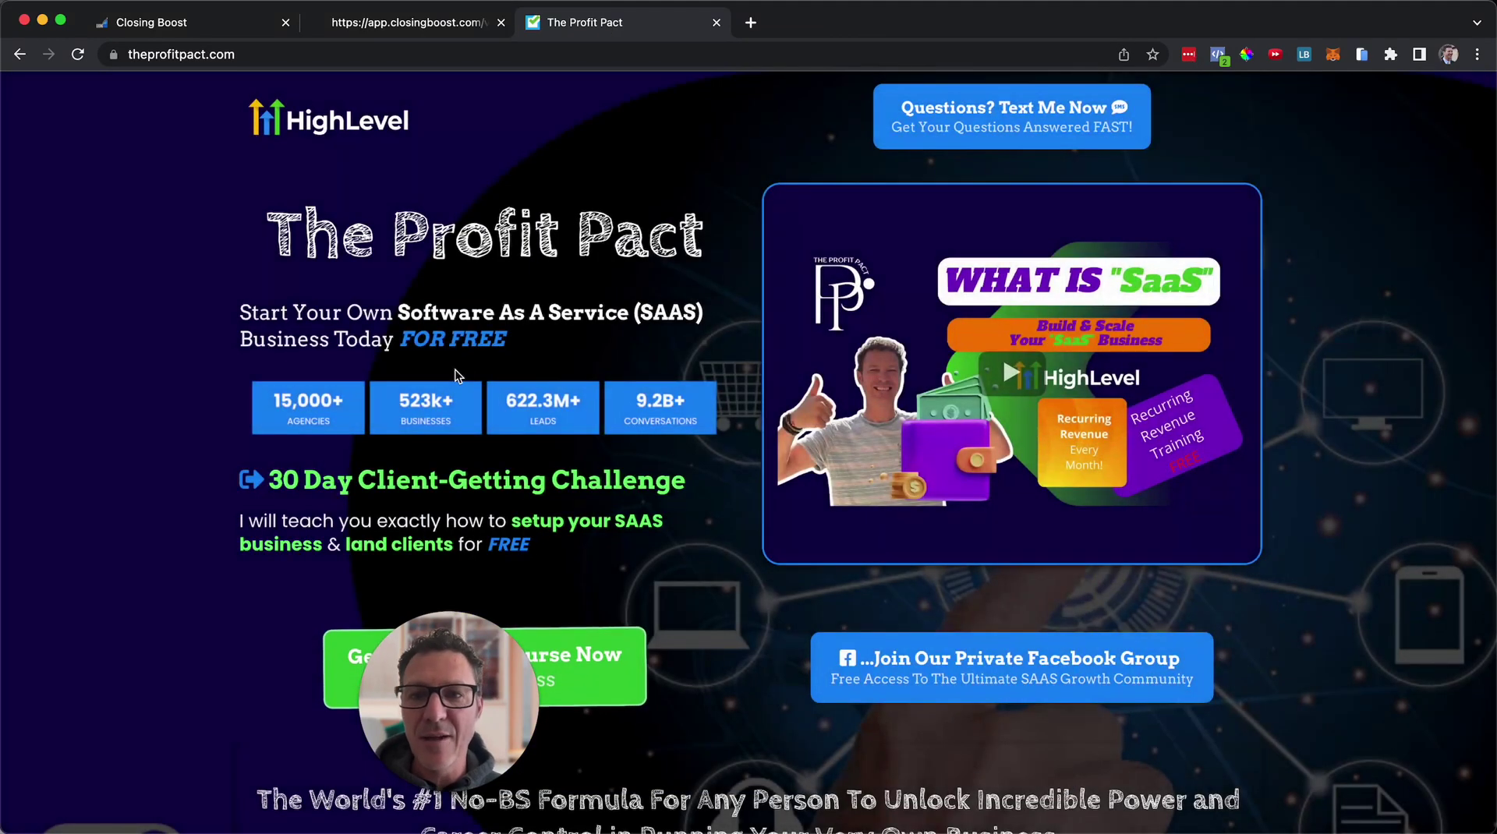